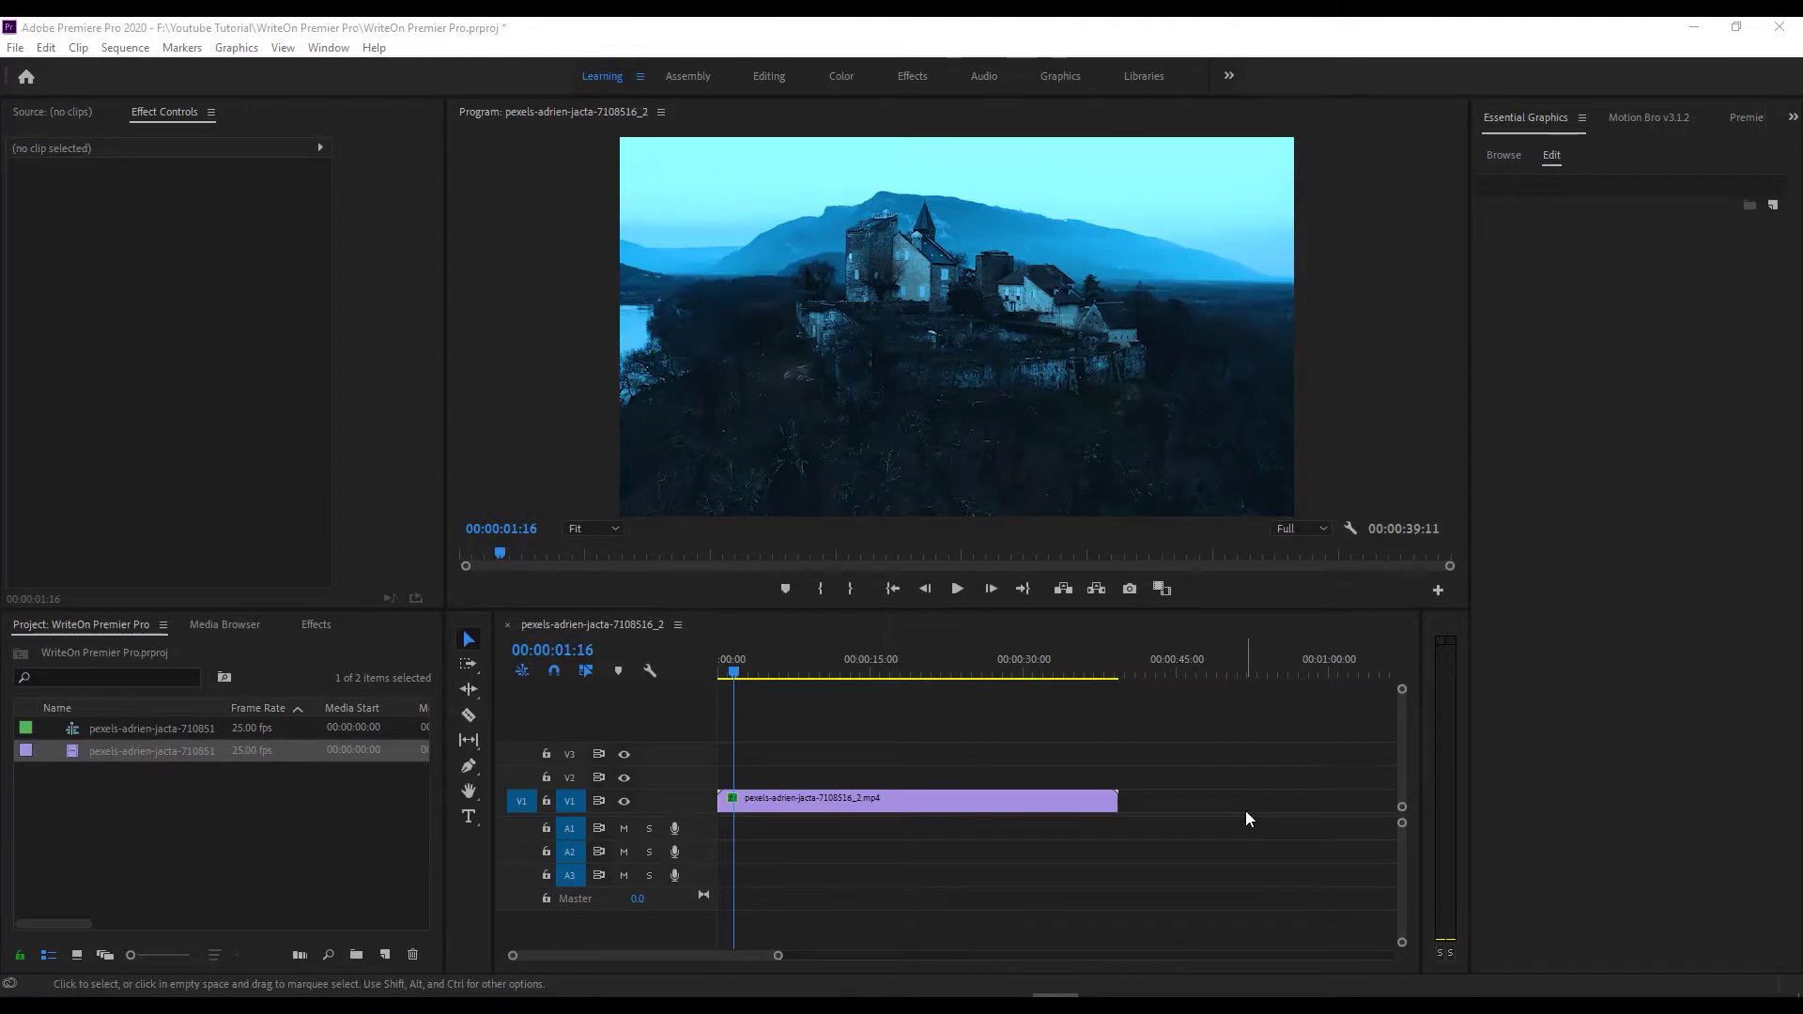
# Type a 'Travel' title over the castle footage and stretch its V2 clip to the footage's length.
pyautogui.click(882, 799)
pyautogui.moveTo(735, 678)
pyautogui.mouseDown()
pyautogui.moveTo(764, 672)
pyautogui.moveTo(698, 678)
pyautogui.moveTo(735, 677)
pyautogui.mouseUp()
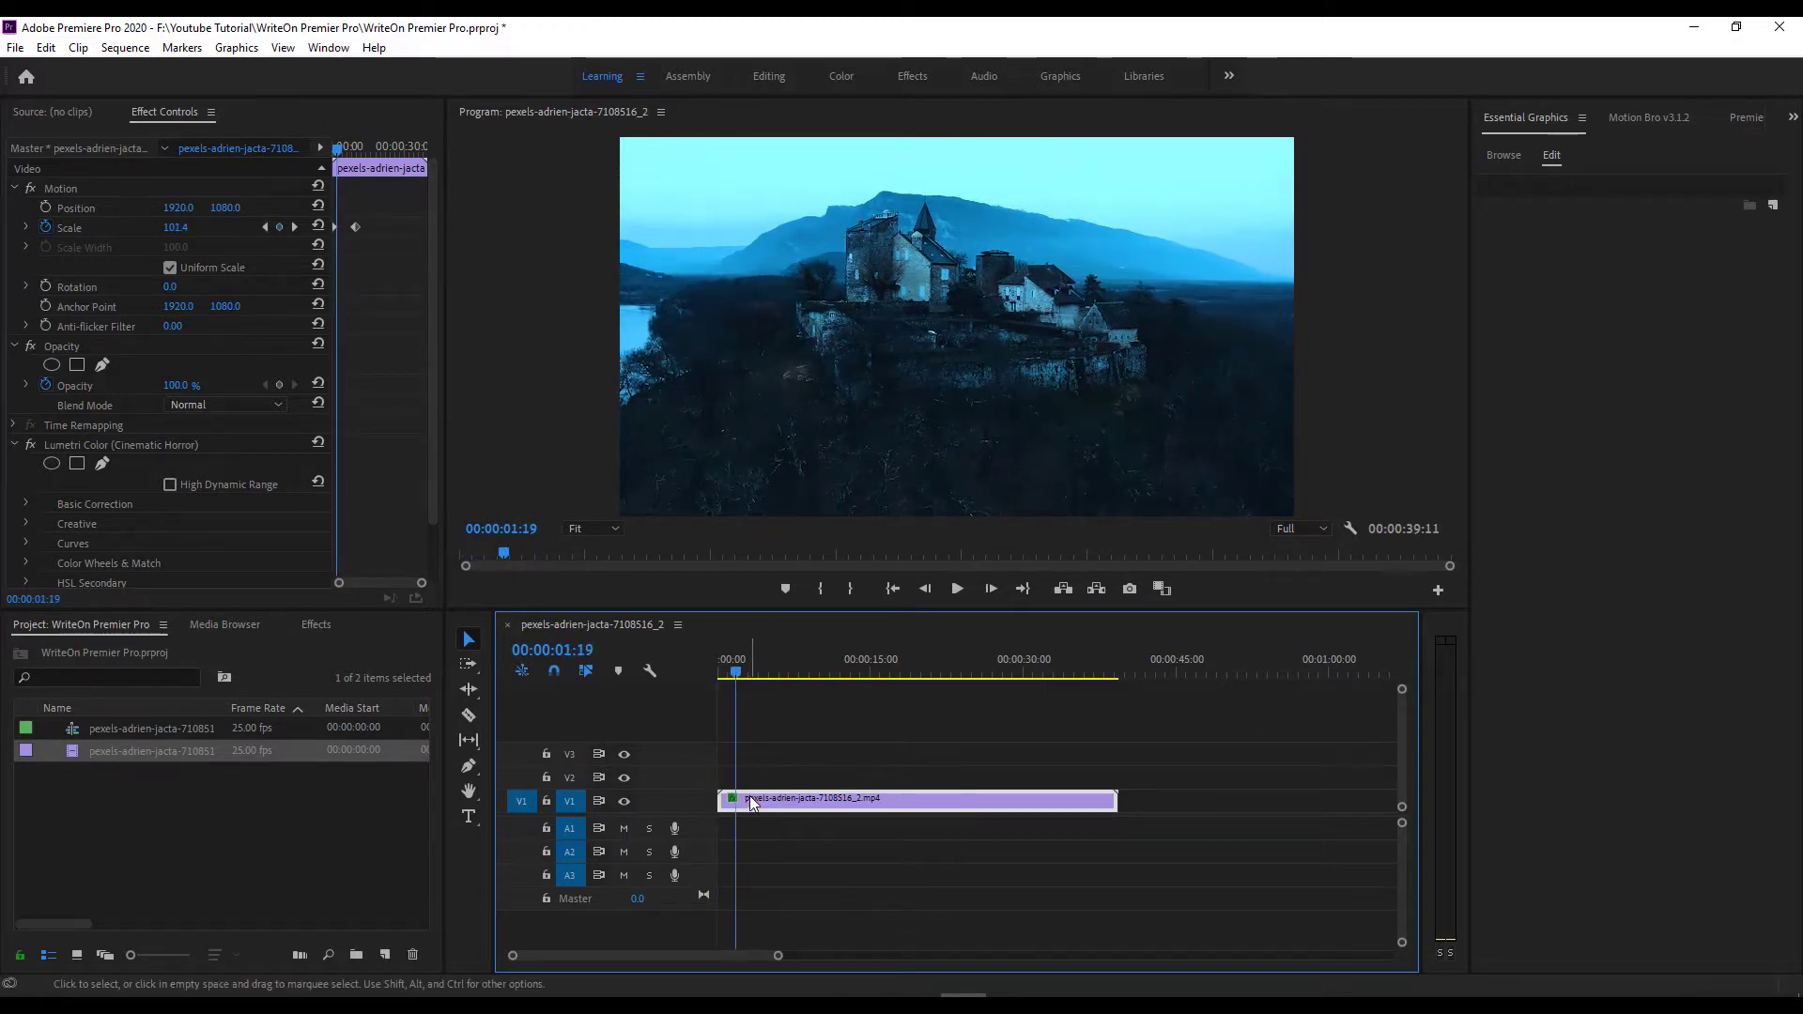
pyautogui.click(469, 817)
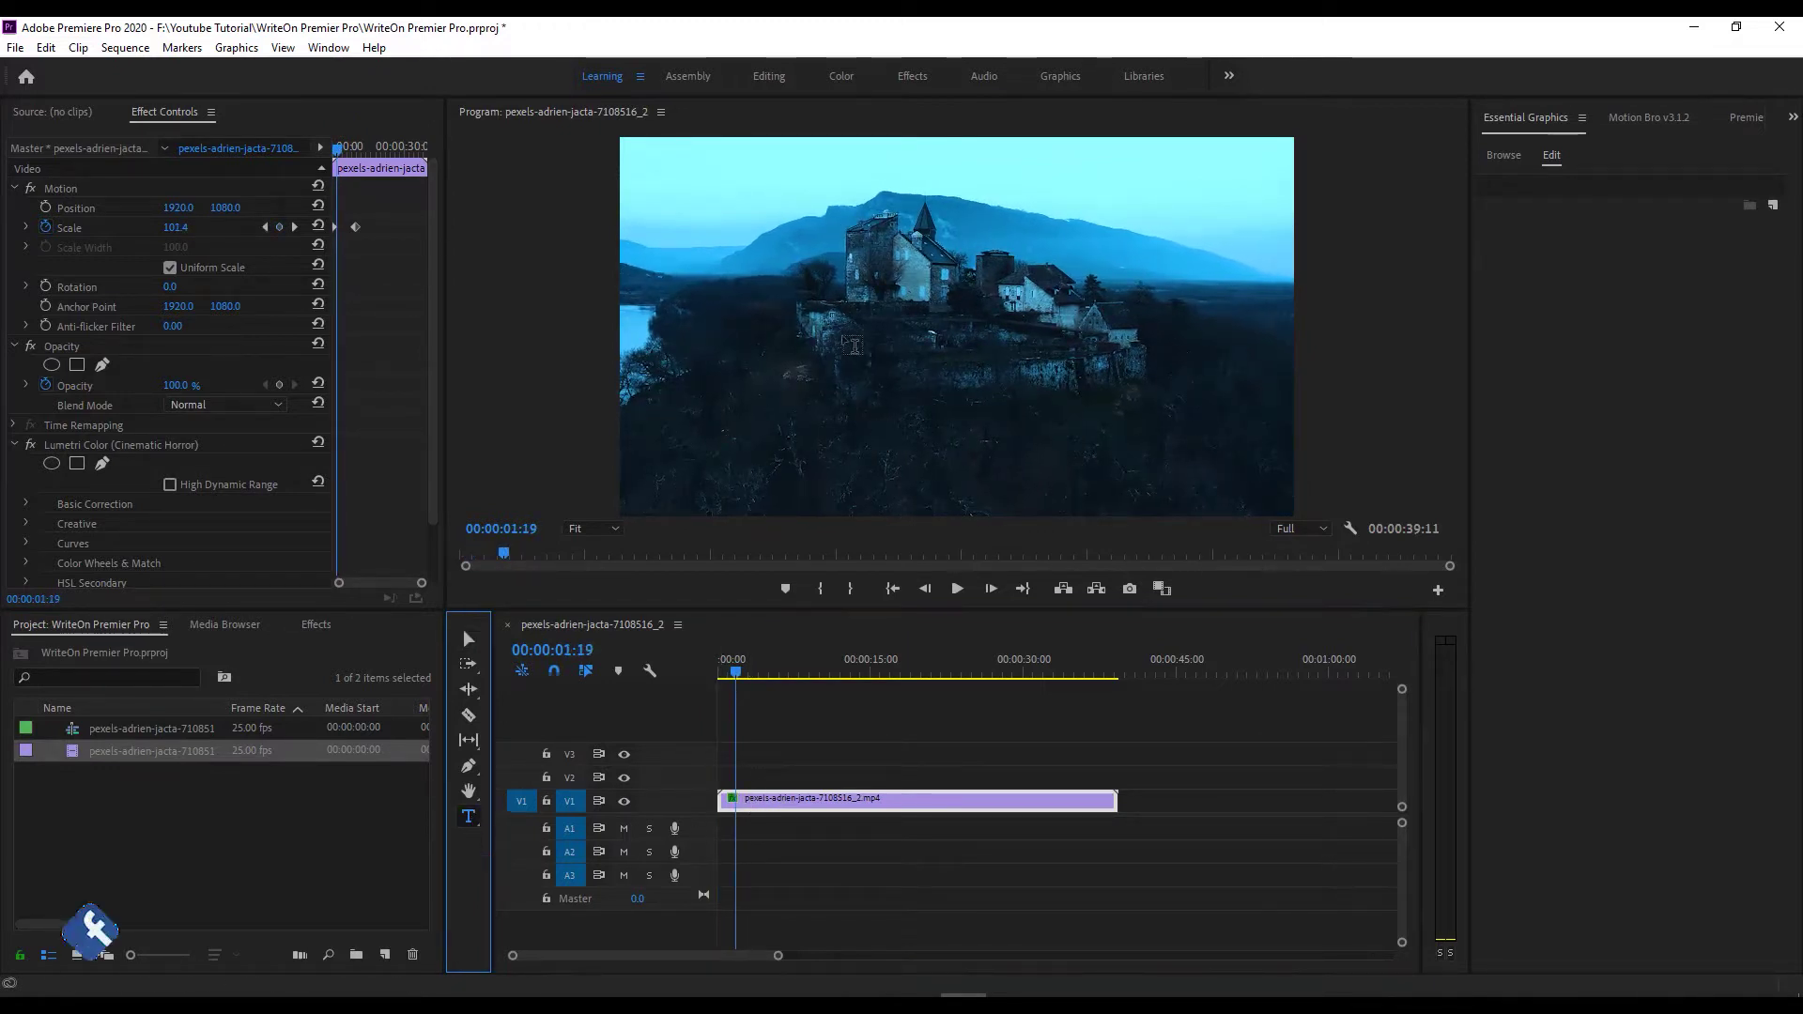
pyautogui.click(797, 326)
pyautogui.write('Travel')
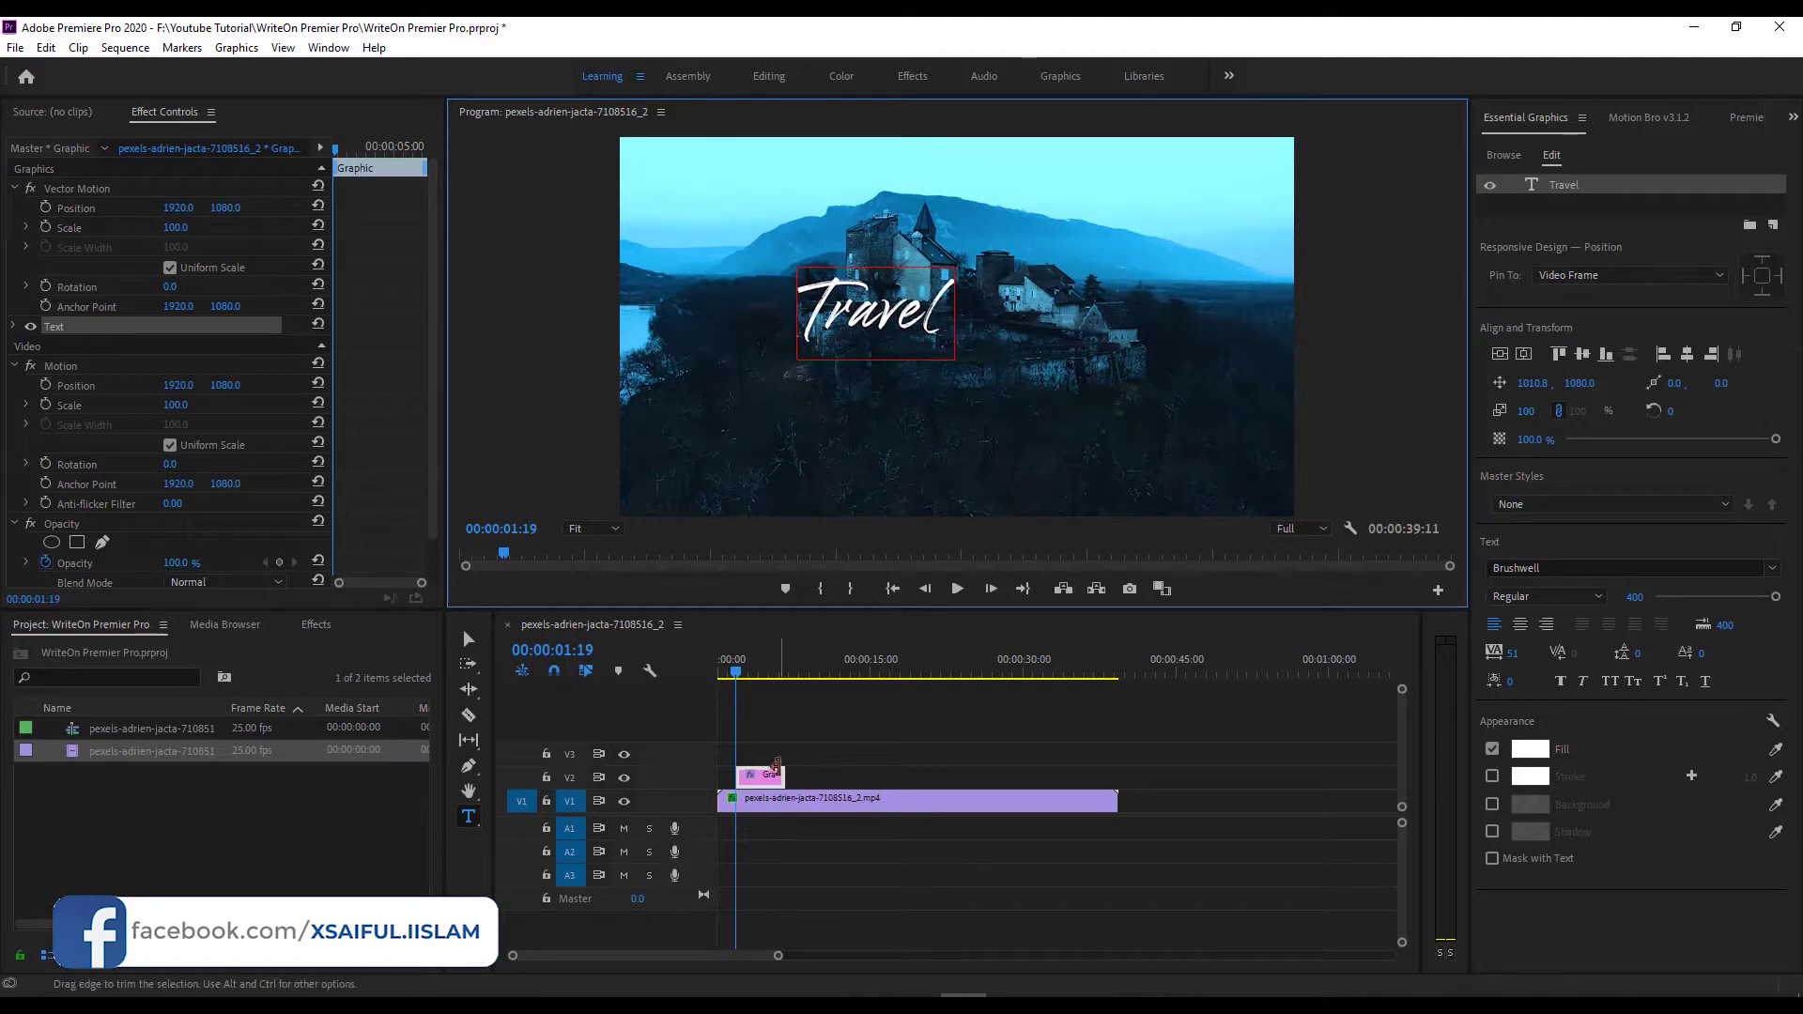
pyautogui.click(699, 782)
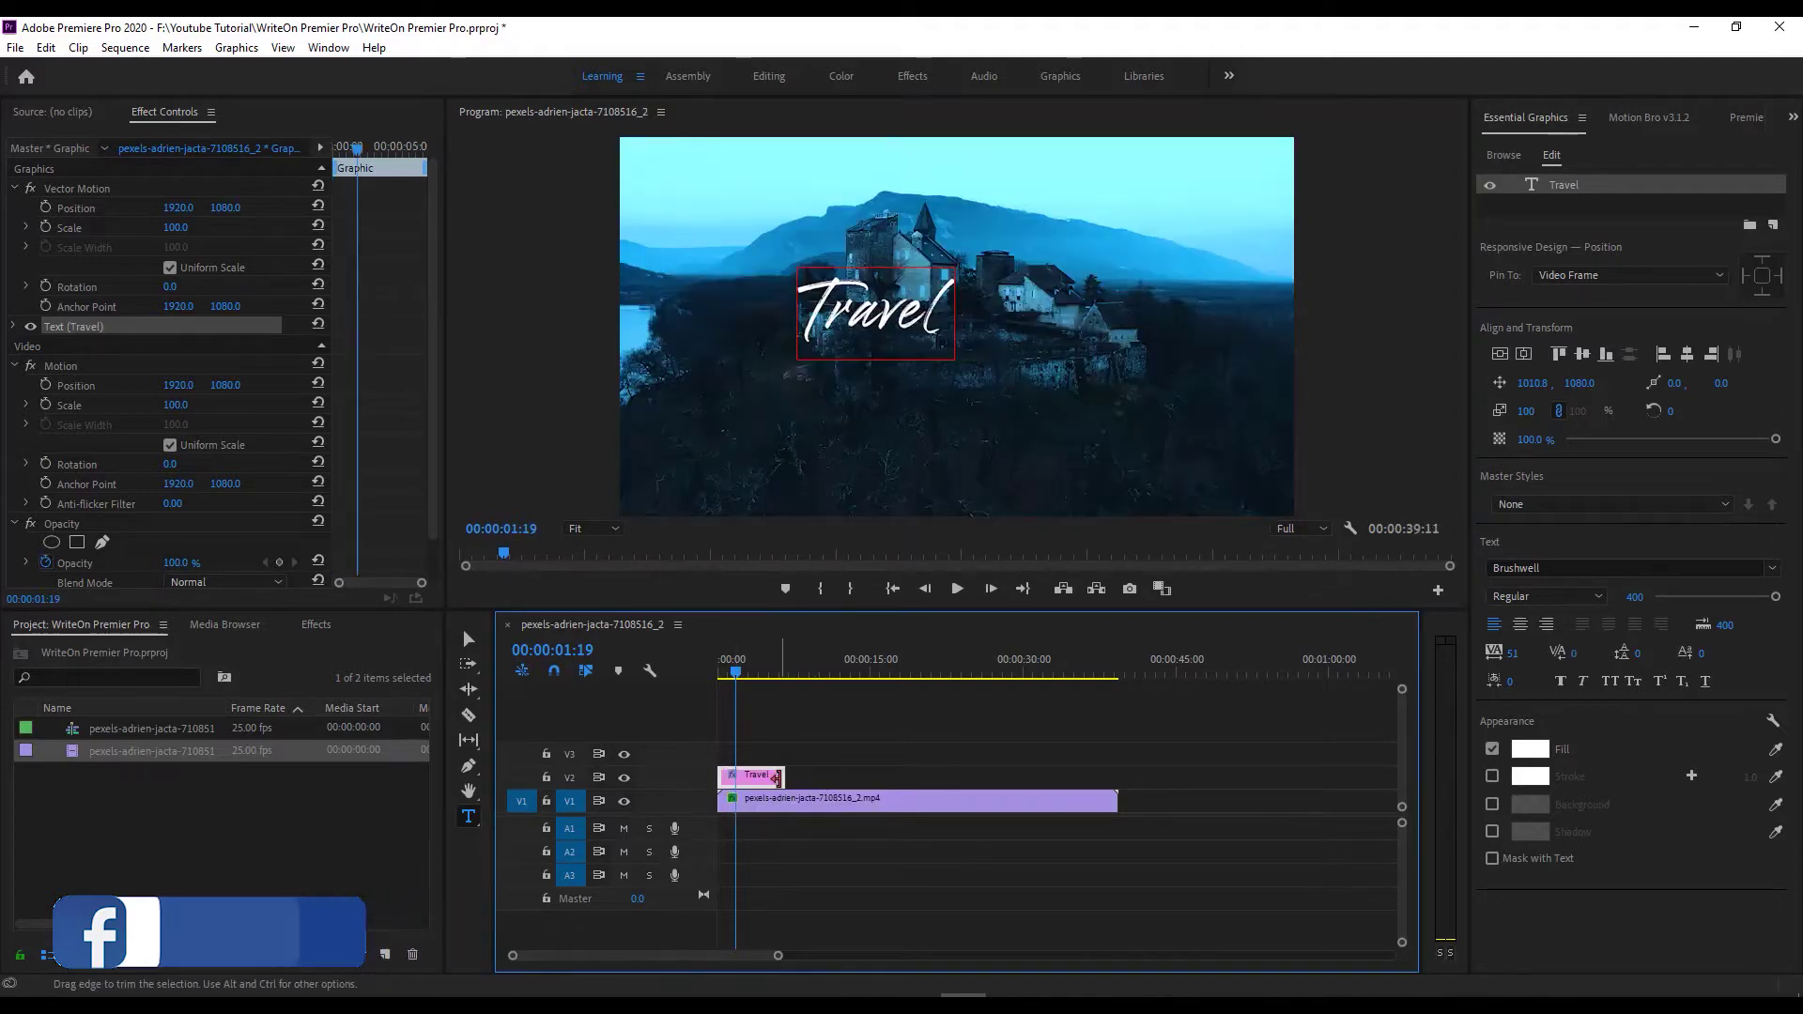
pyautogui.moveTo(783, 777); pyautogui.dragTo(1115, 782)
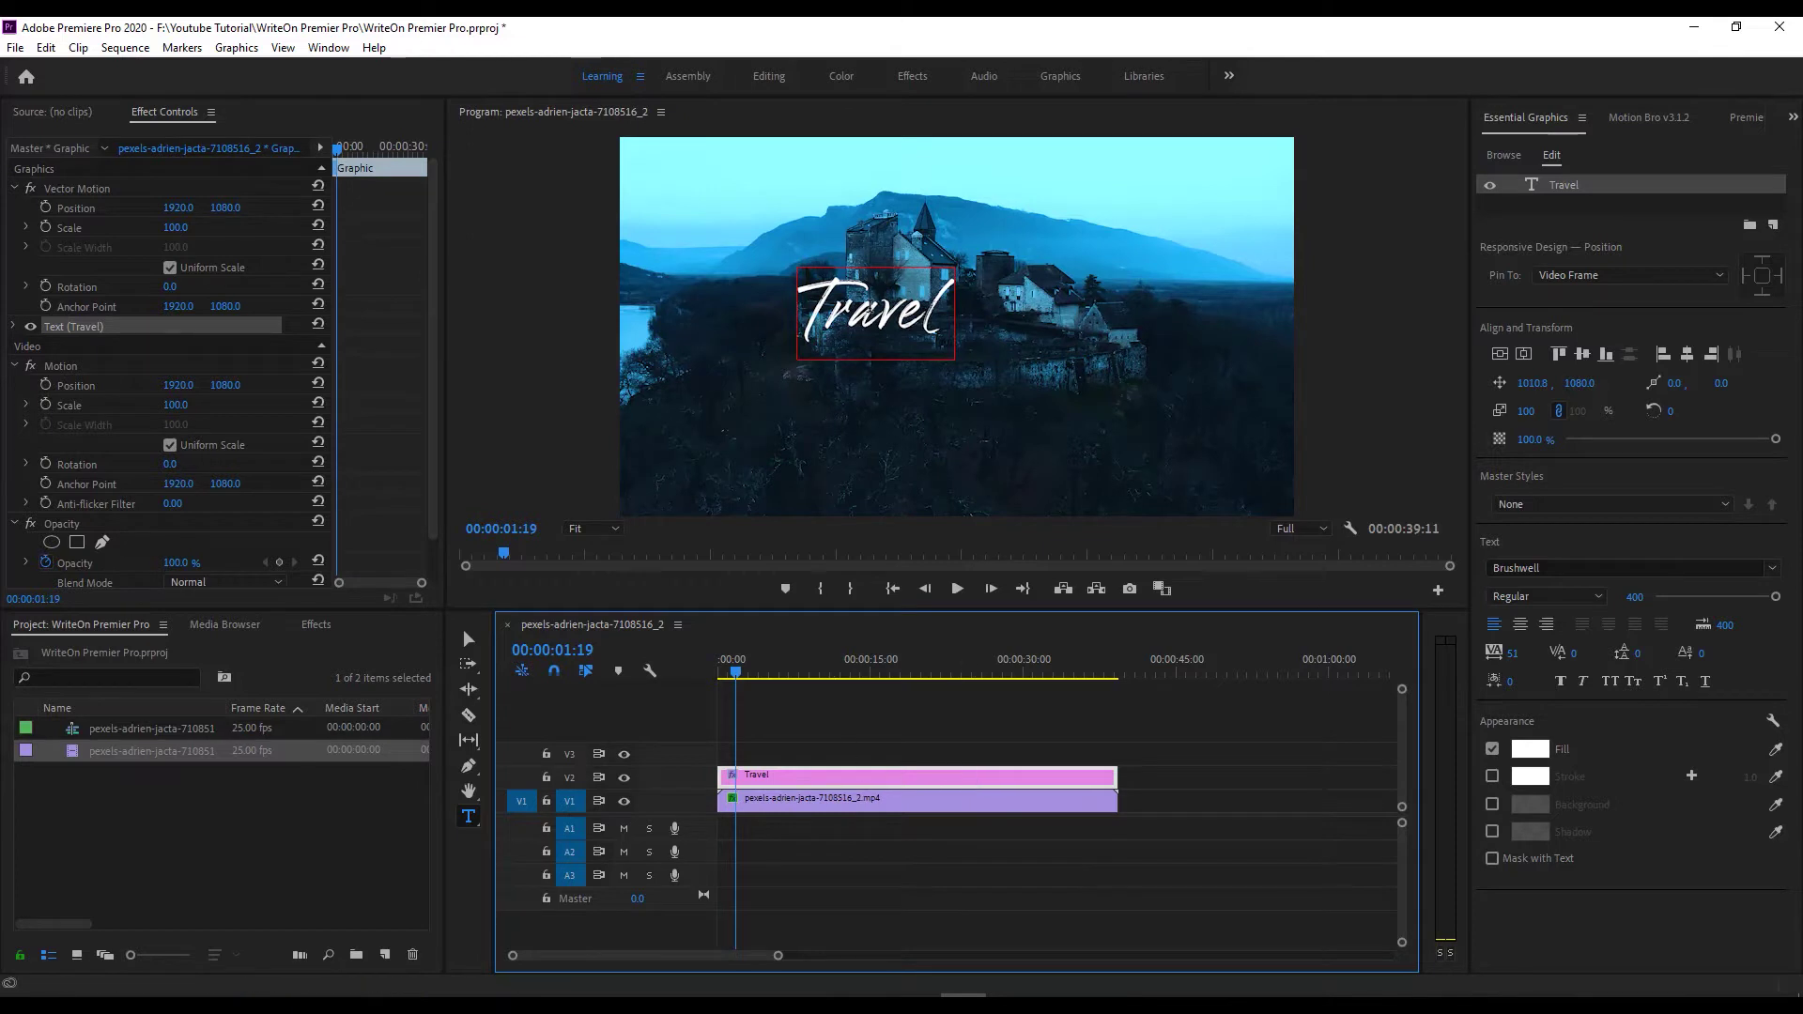
# Enlarge the Travel title by scrubbing its Scale value up in Effect Controls.
pyautogui.doubleClick(869, 311)
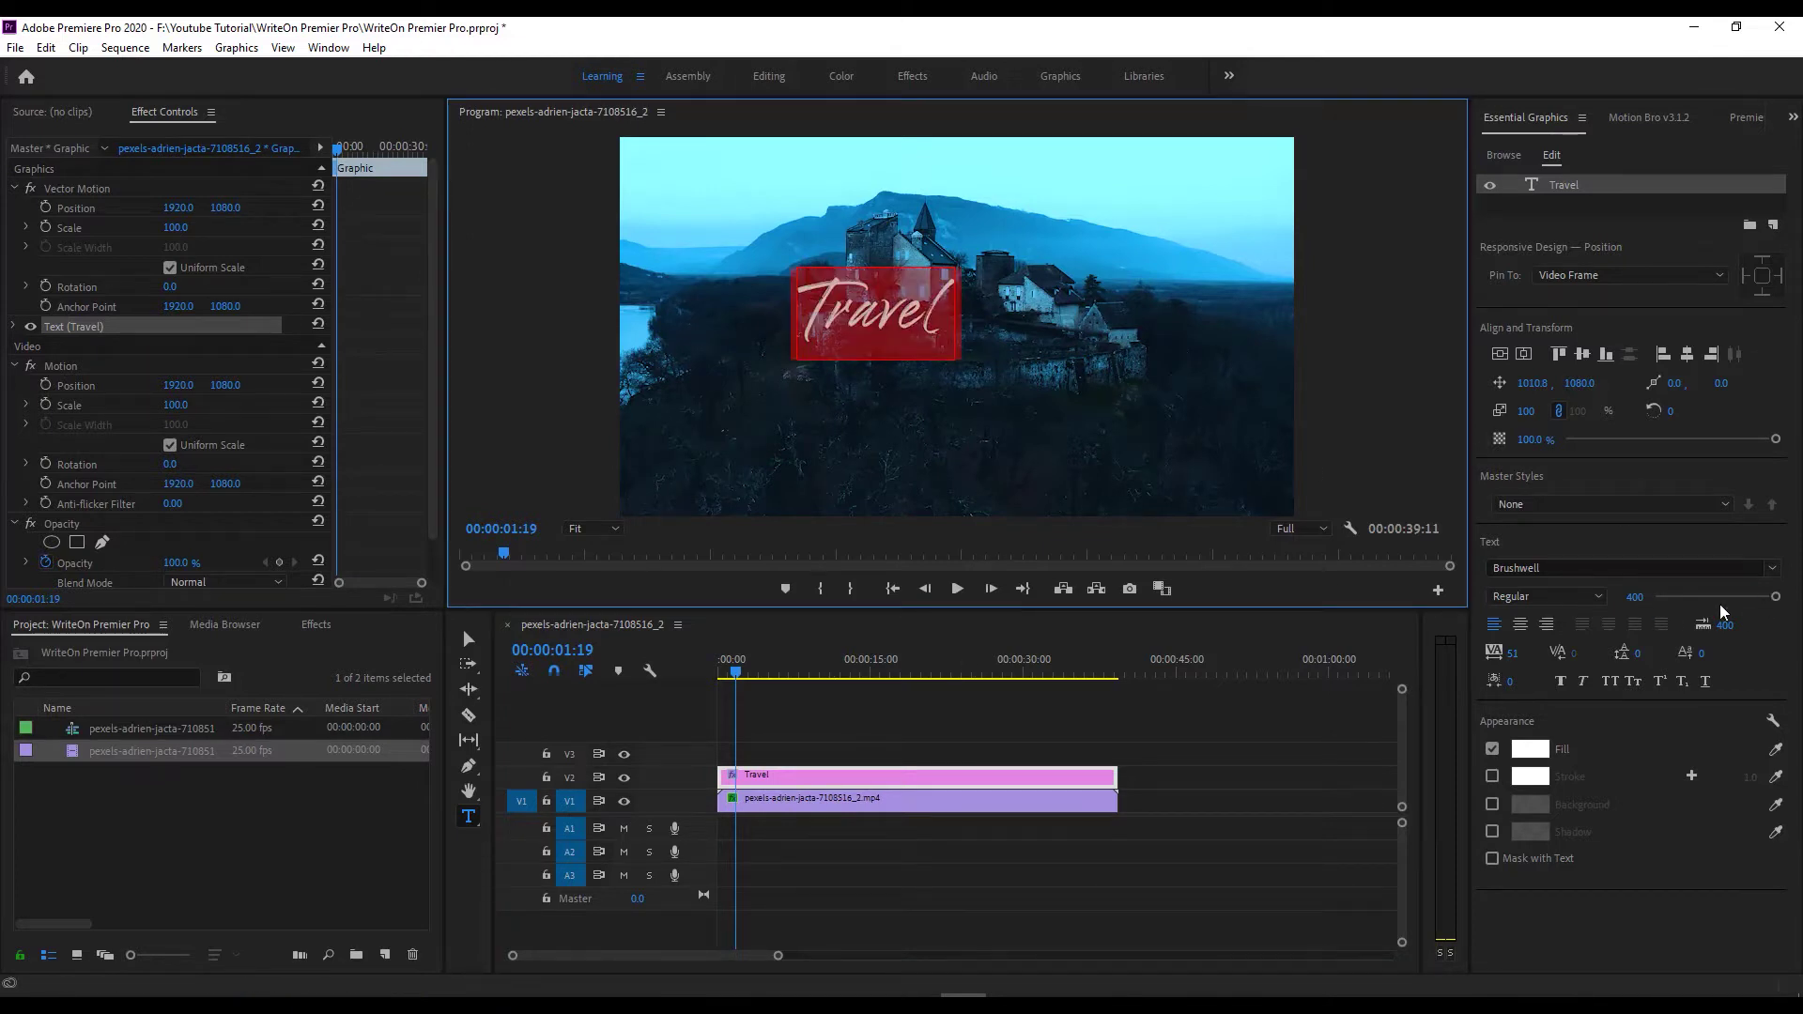
pyautogui.click(845, 824)
pyautogui.click(839, 778)
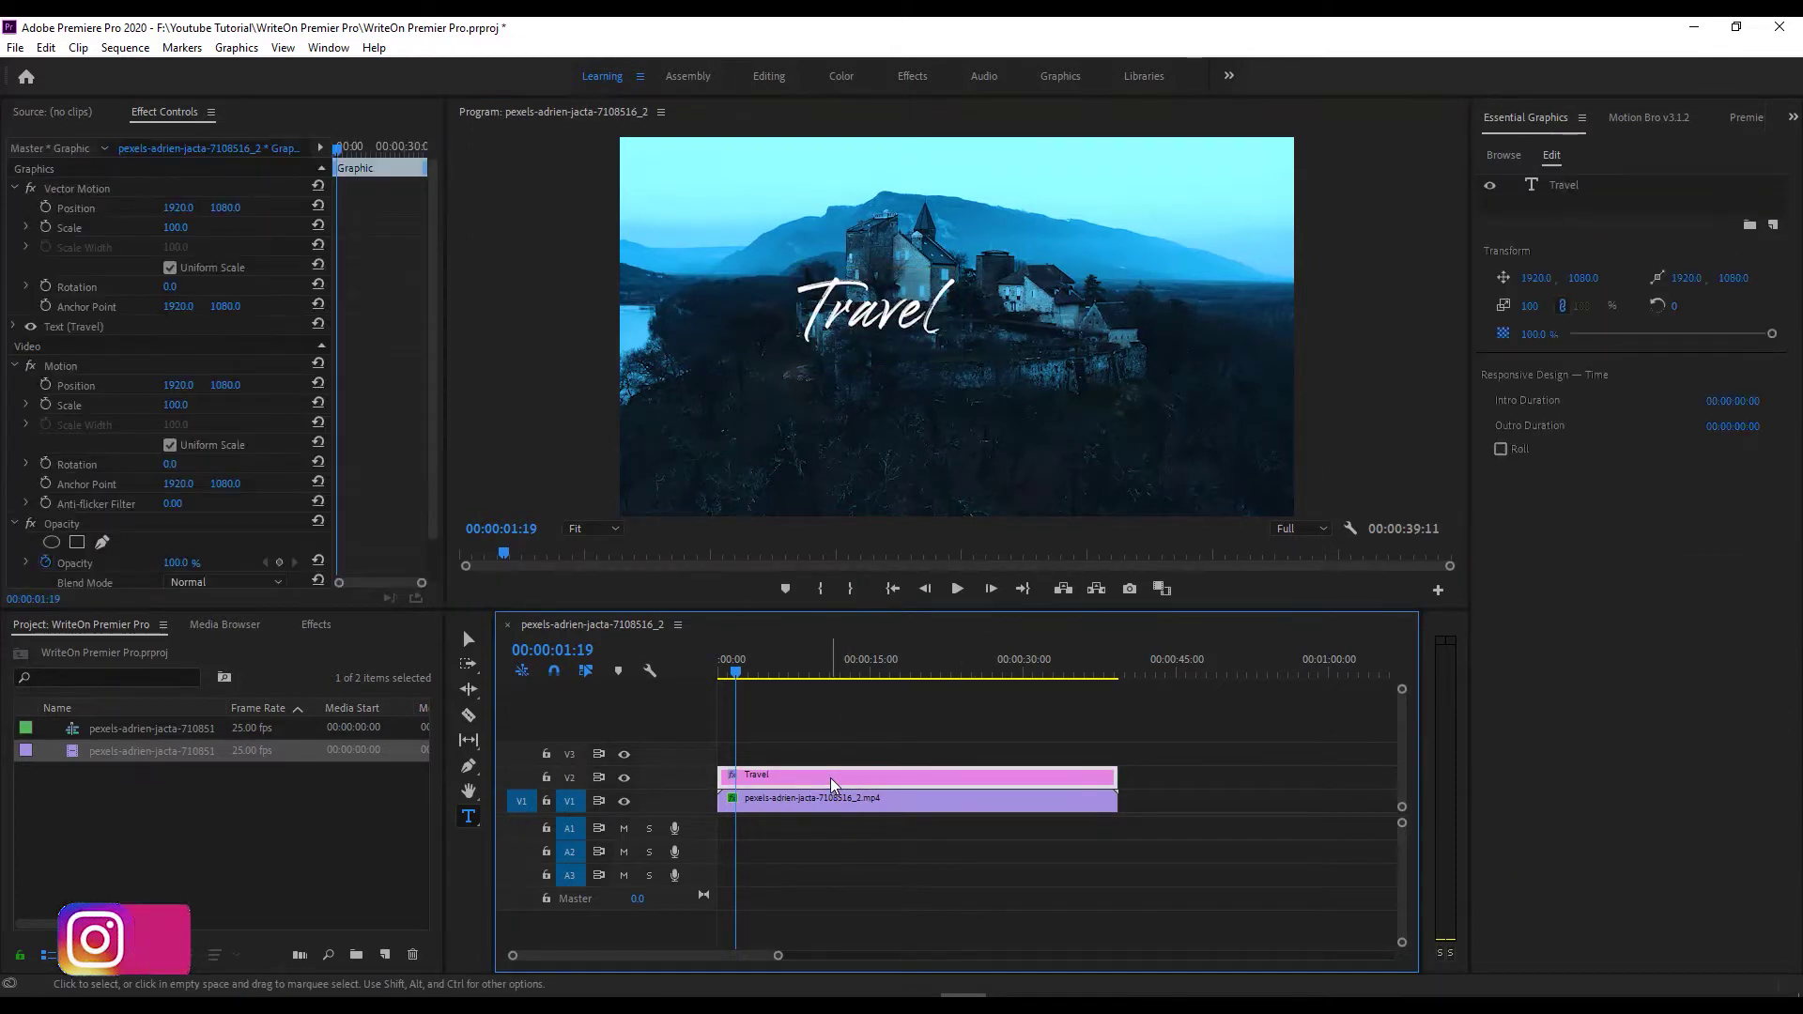
pyautogui.moveTo(176, 228); pyautogui.dragTo(222, 227)
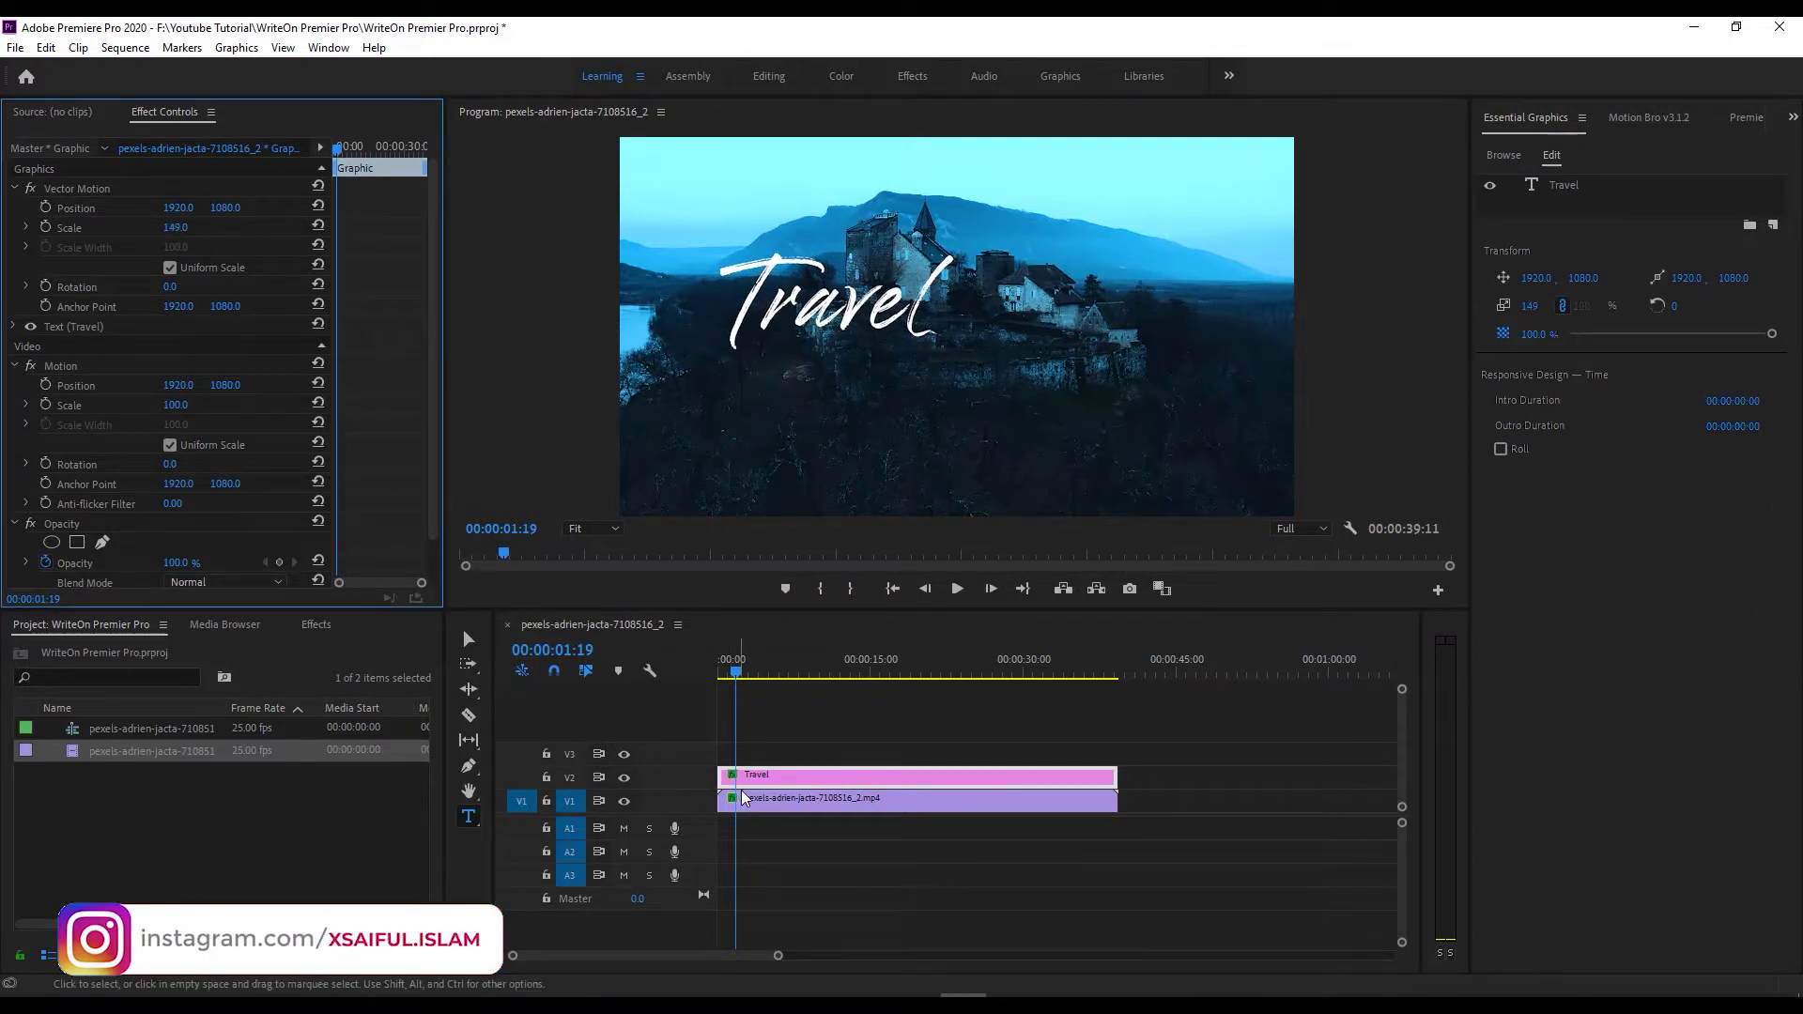
pyautogui.click(779, 777)
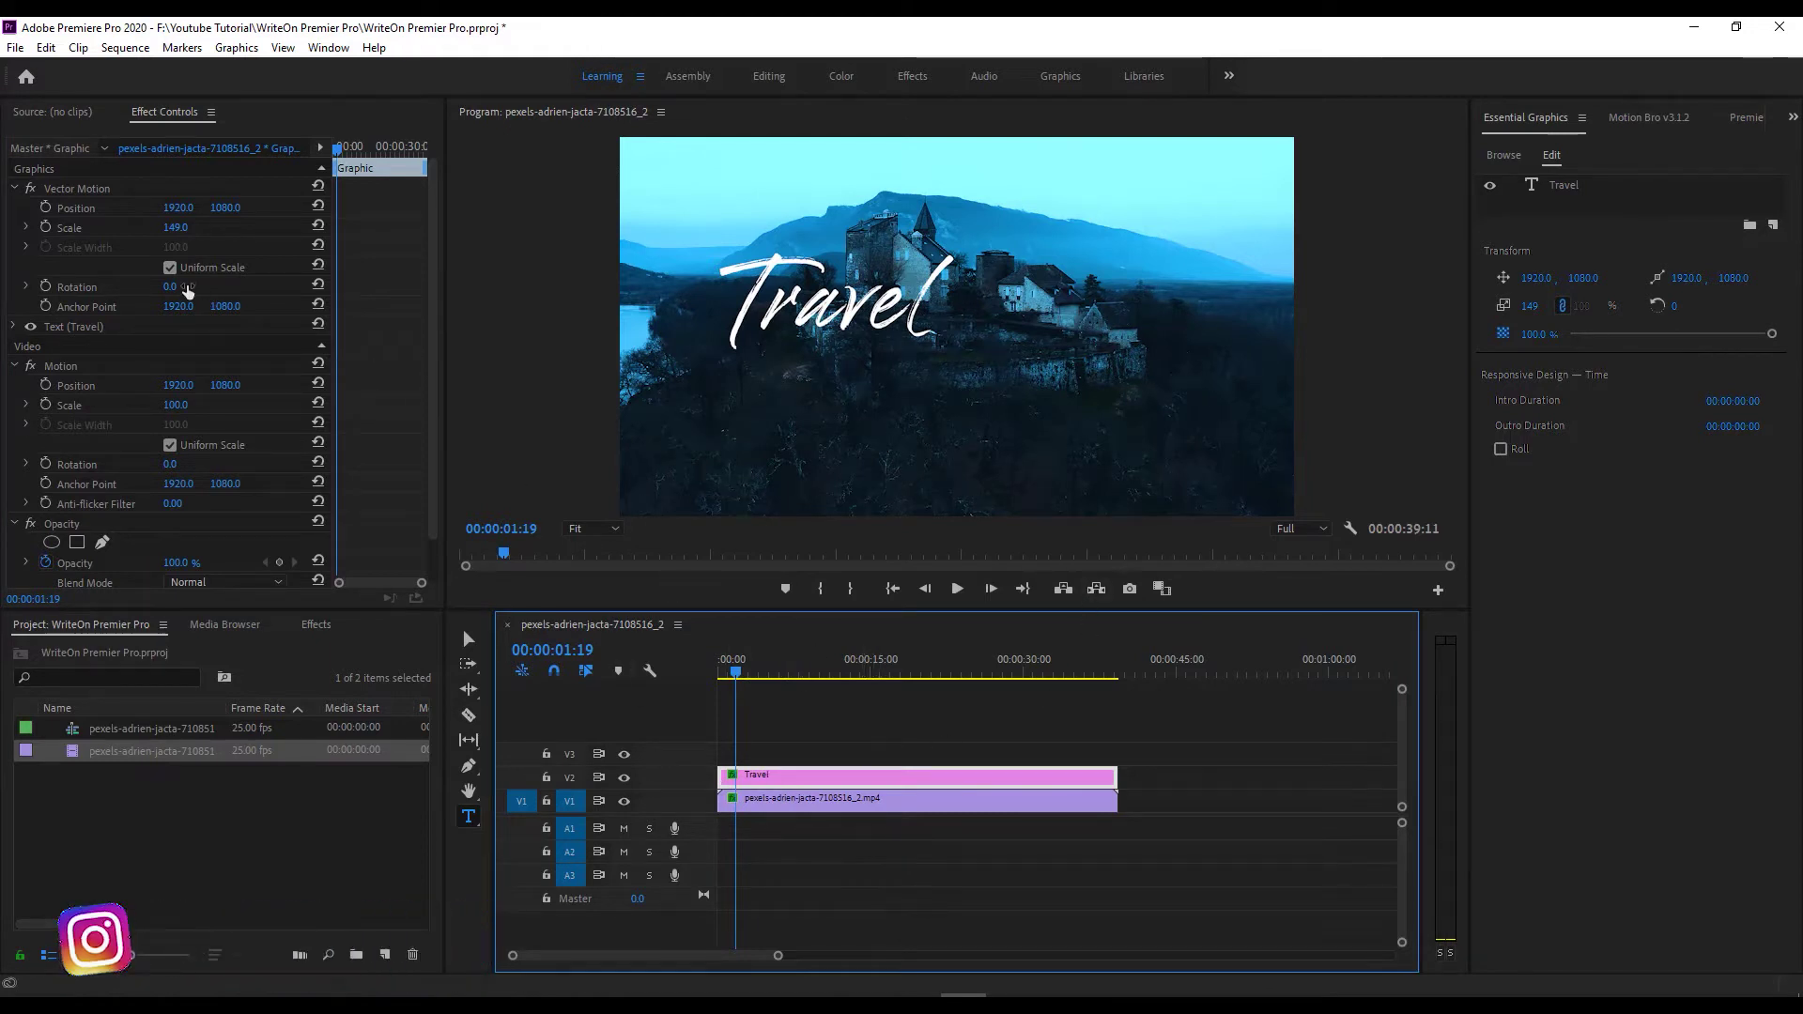
pyautogui.moveTo(175, 229); pyautogui.dragTo(216, 229)
pyautogui.click(794, 780)
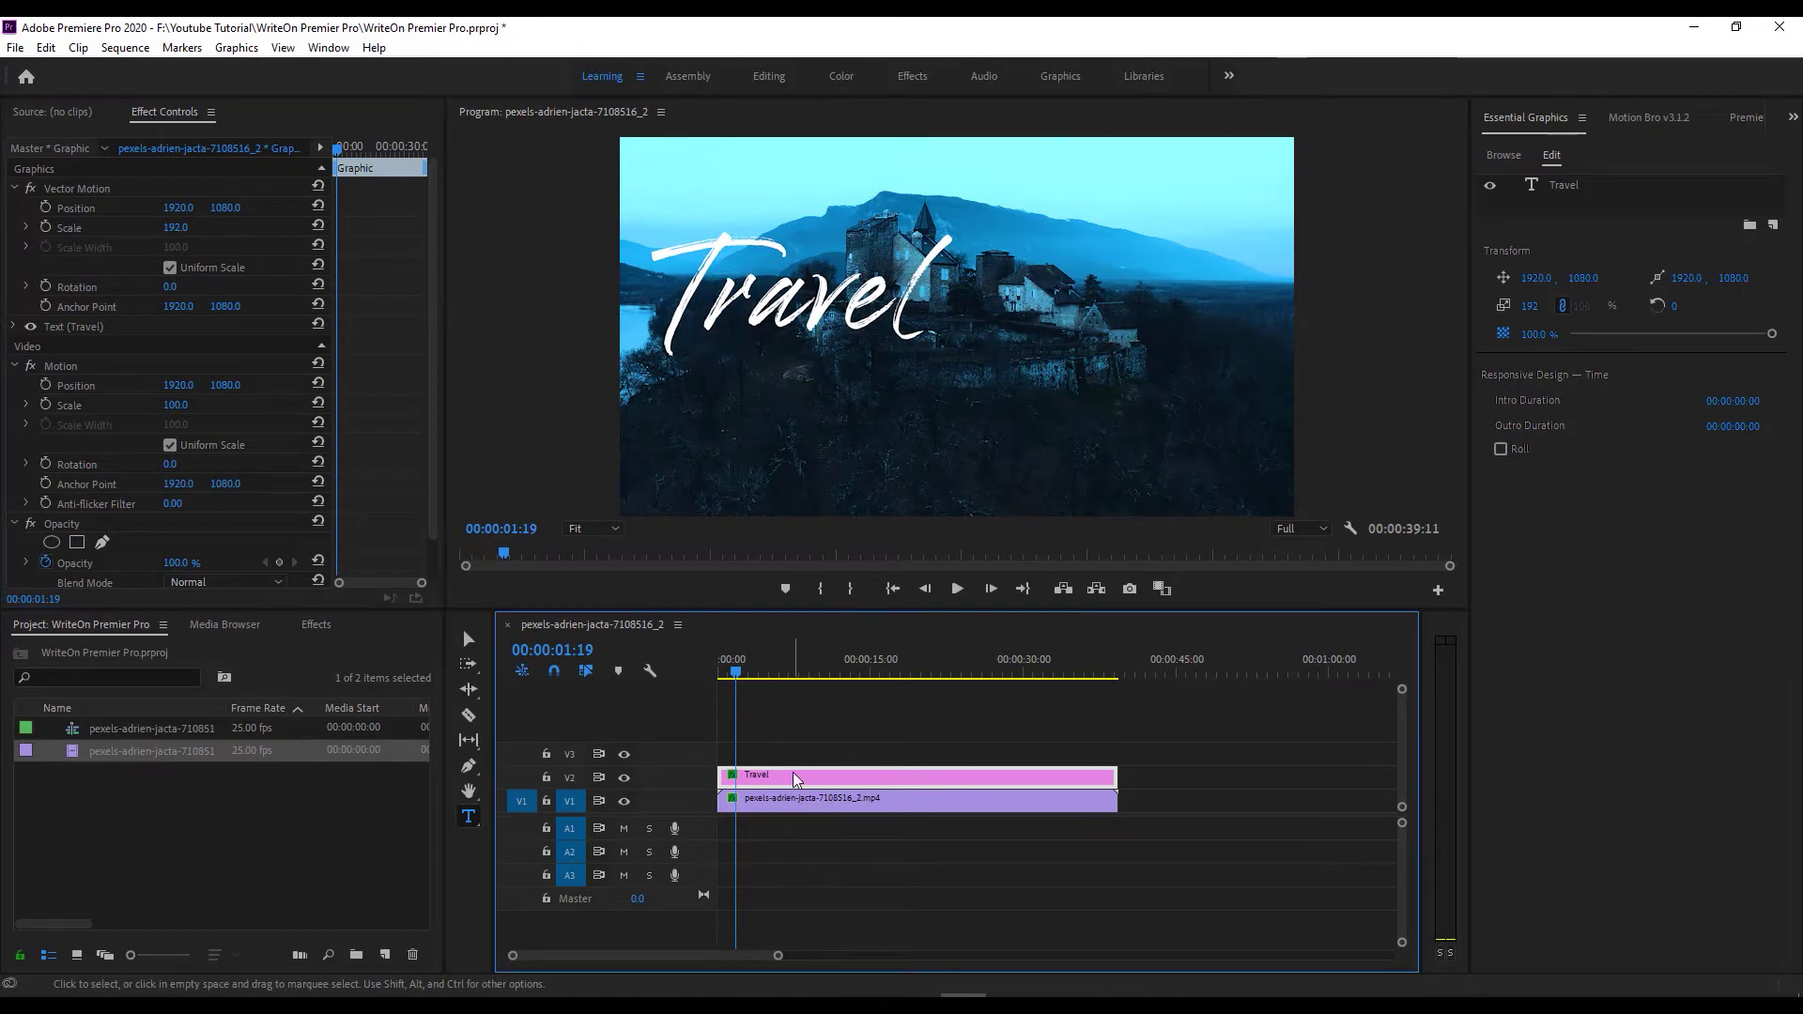
# Reposition the Travel title on the frame, moving it right, then back left and up.
pyautogui.click(810, 308)
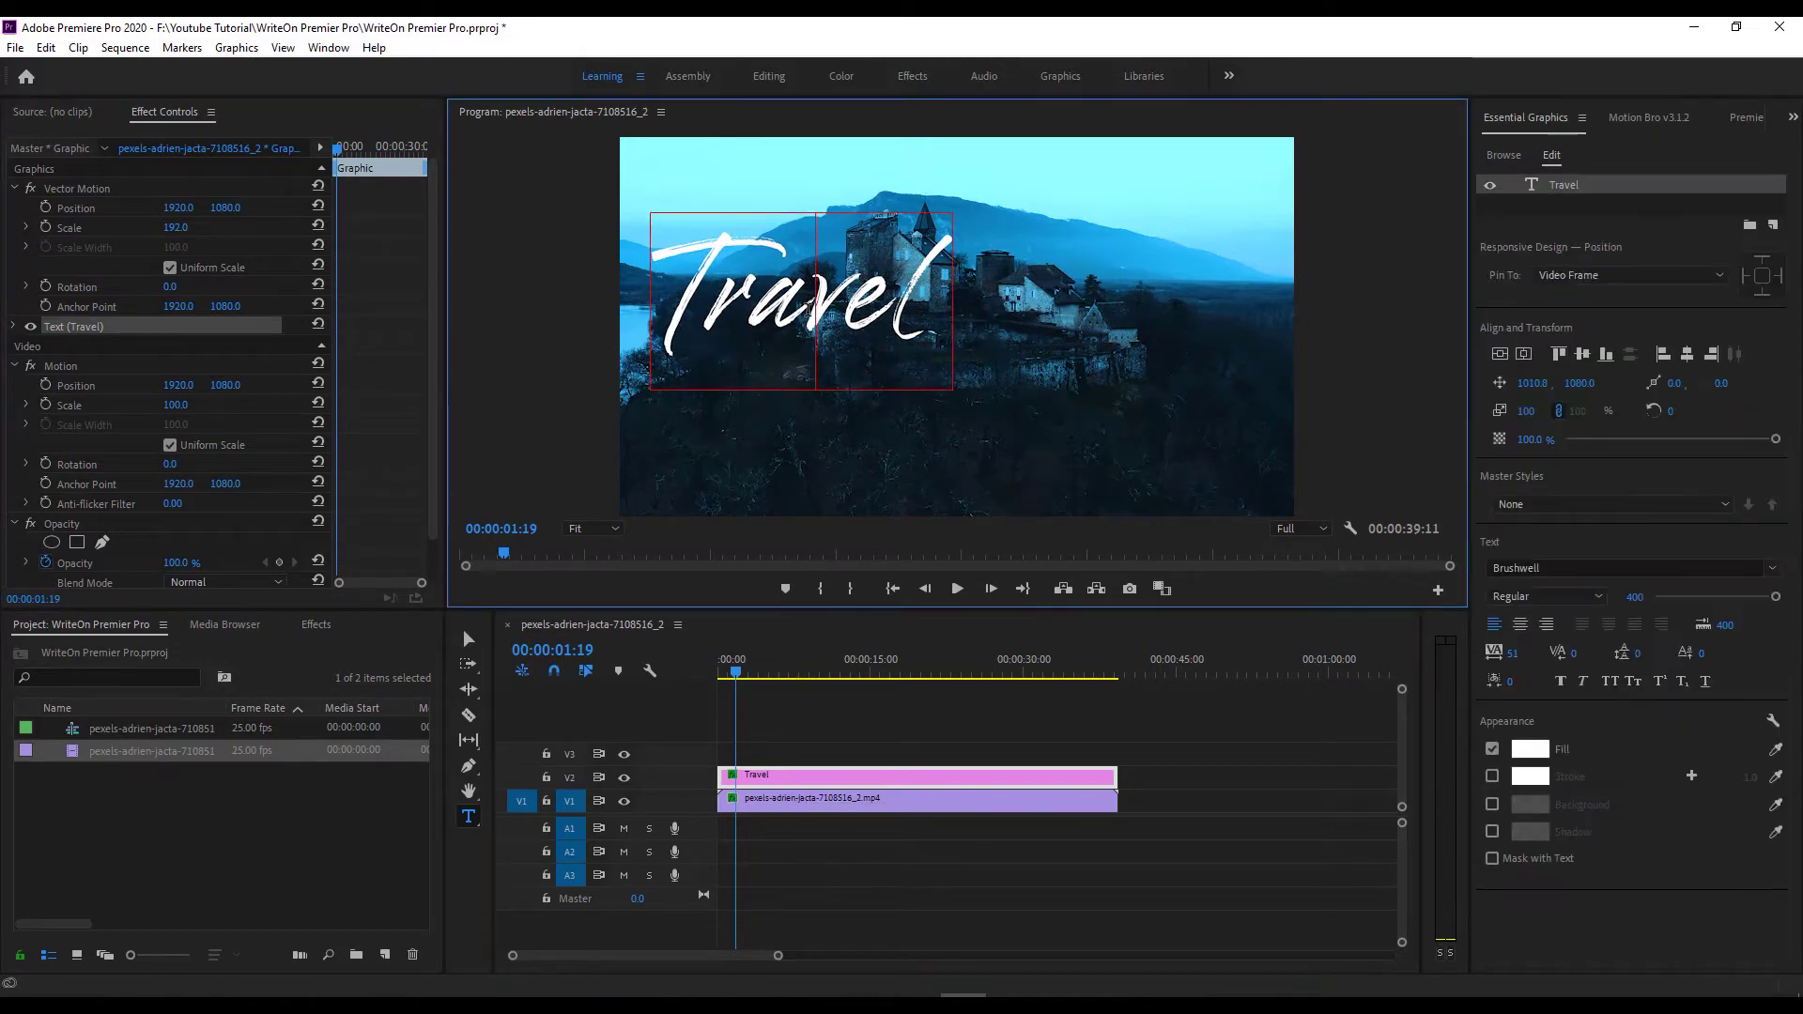
pyautogui.moveTo(1532, 383); pyautogui.dragTo(1615, 383)
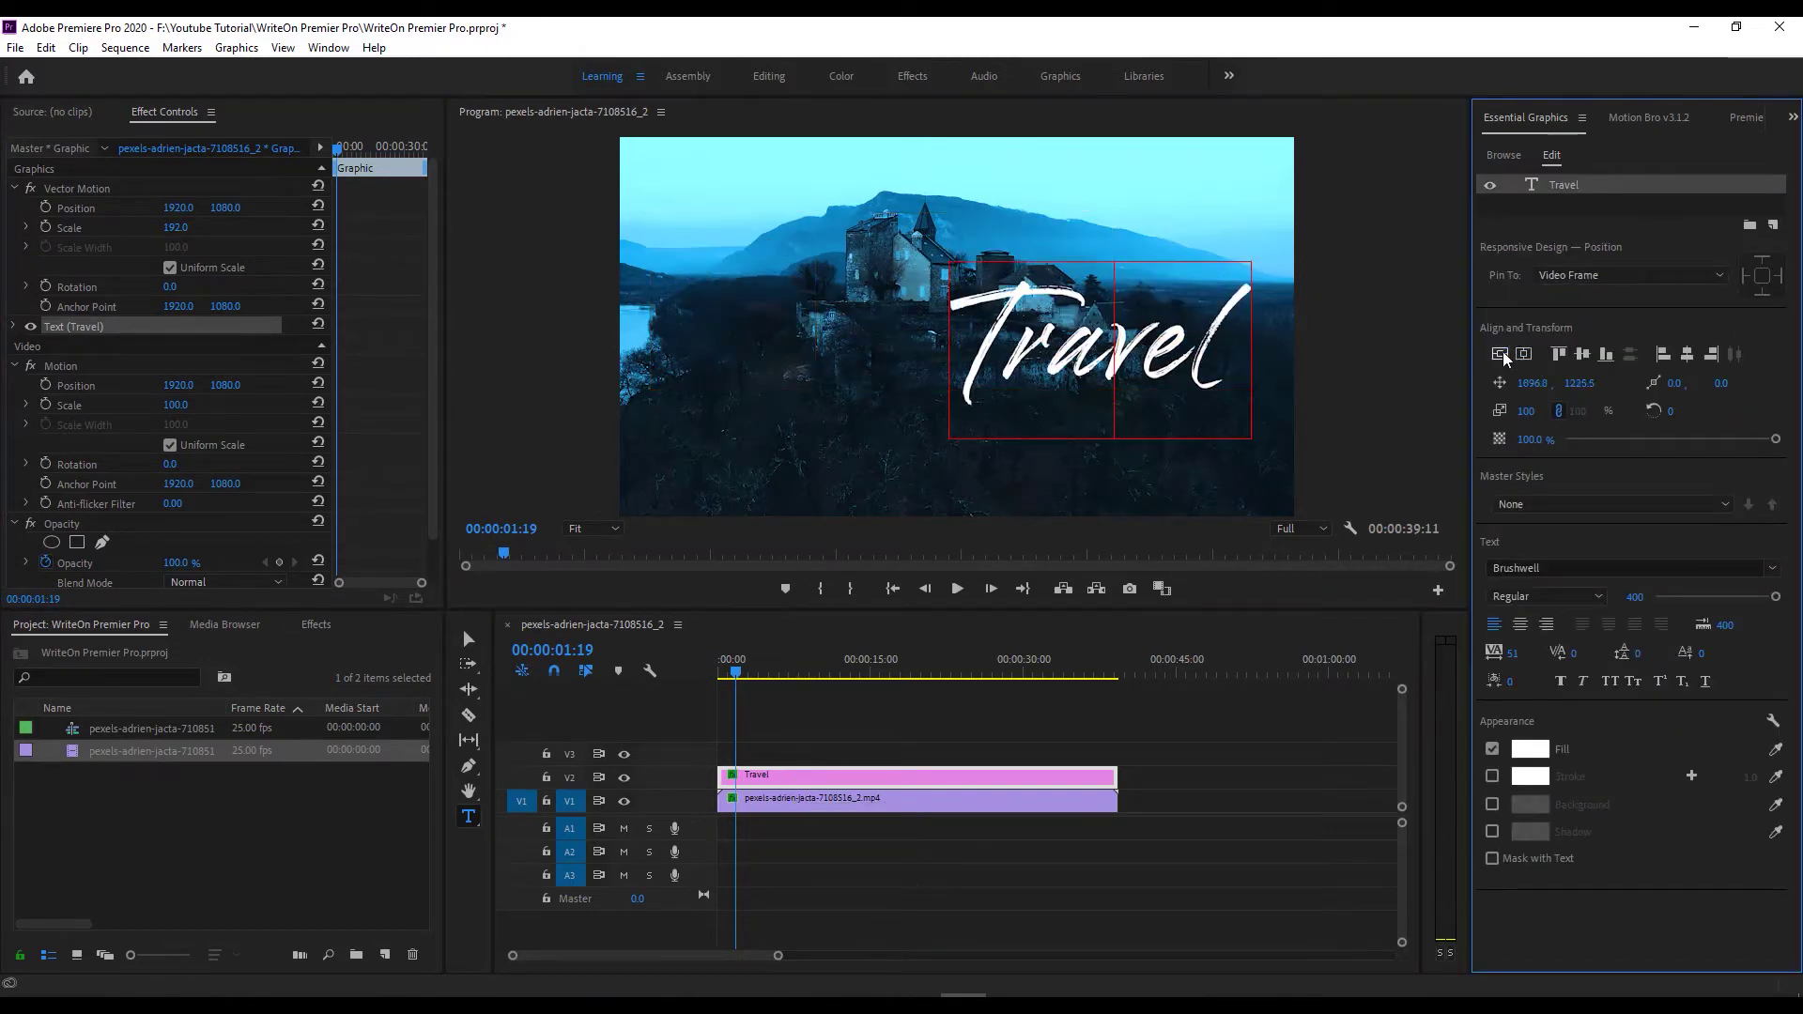
pyautogui.click(913, 857)
pyautogui.click(805, 779)
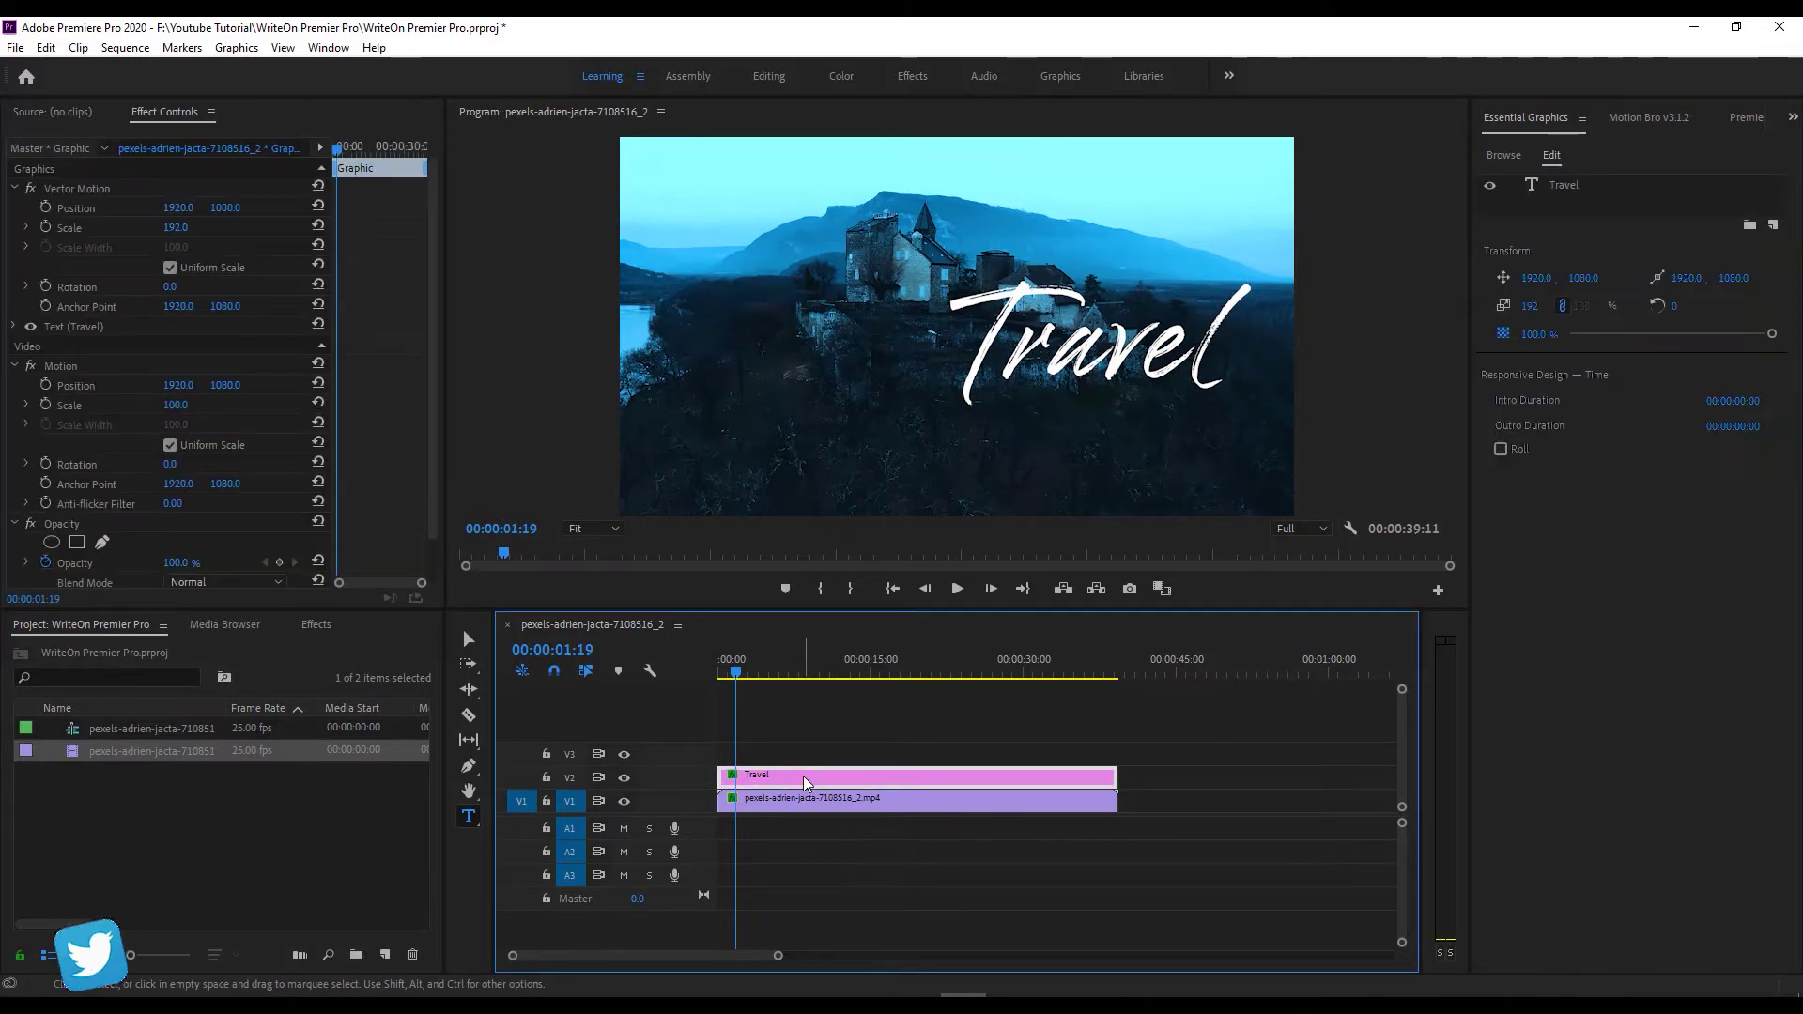
pyautogui.press('v')
pyautogui.moveTo(1197, 389); pyautogui.dragTo(1066, 364)
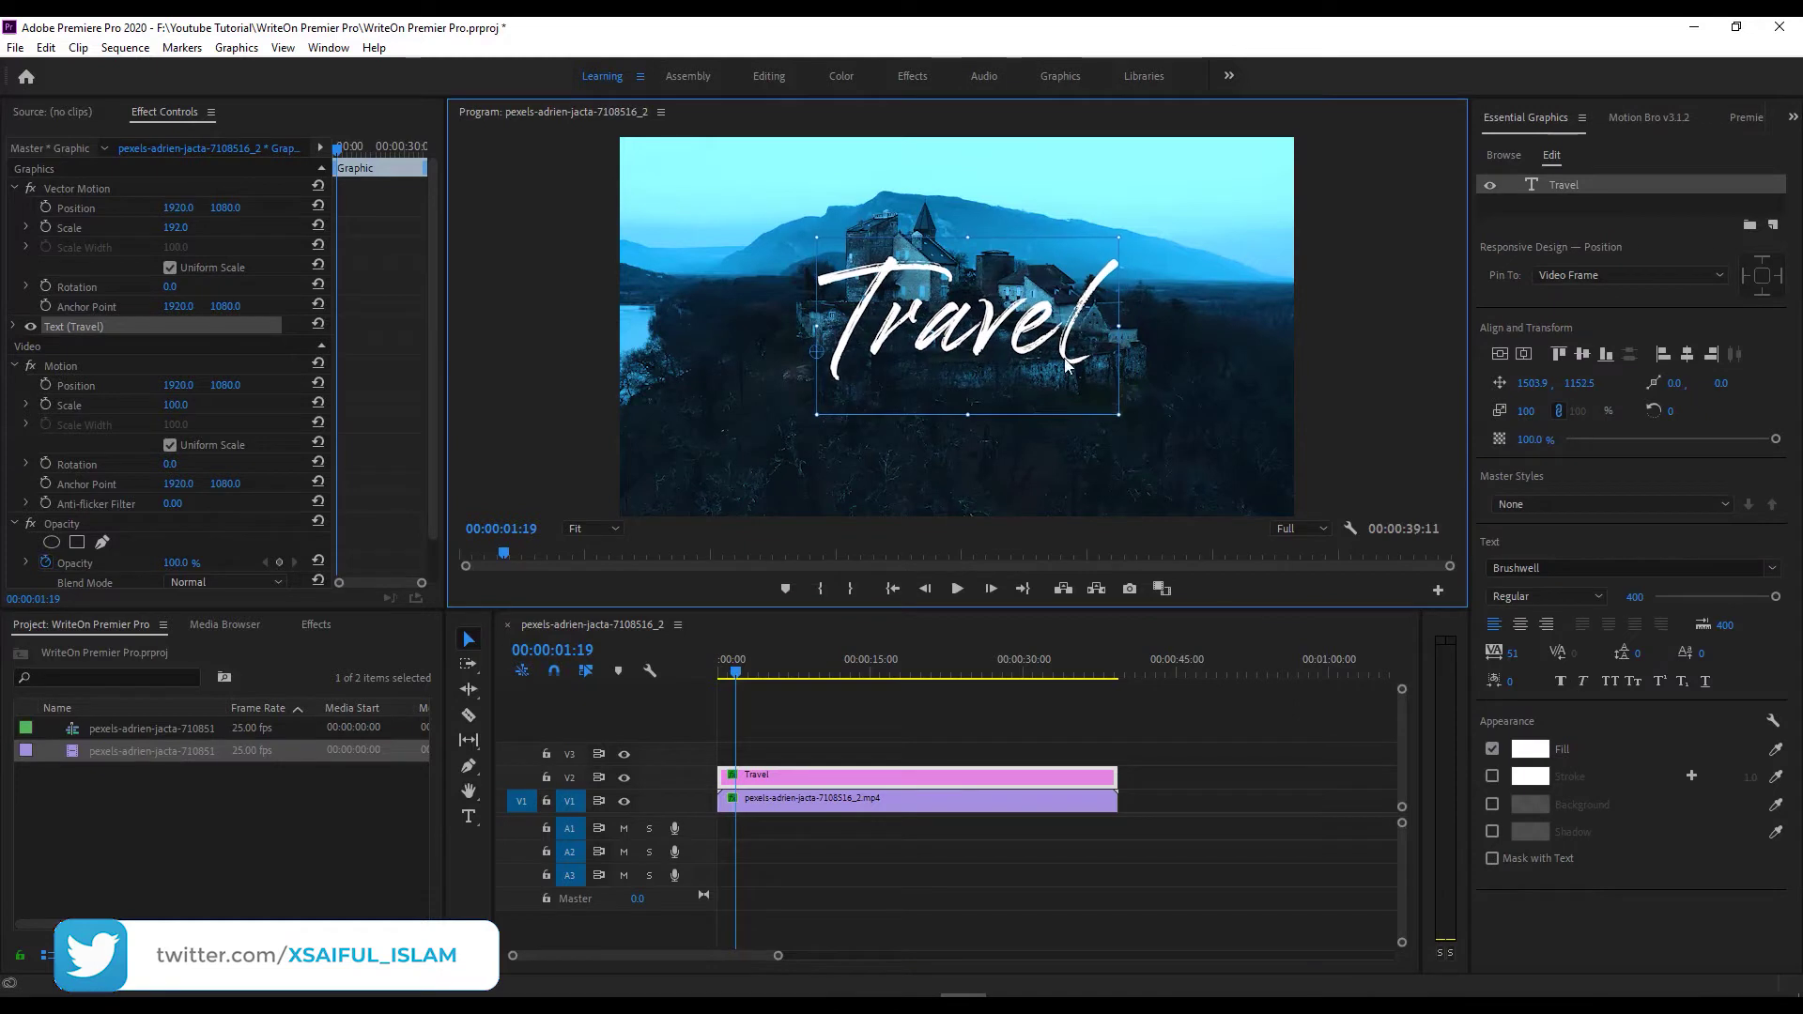
# Scale the title to 240 and centre it horizontally with Align Center.
pyautogui.click(1523, 355)
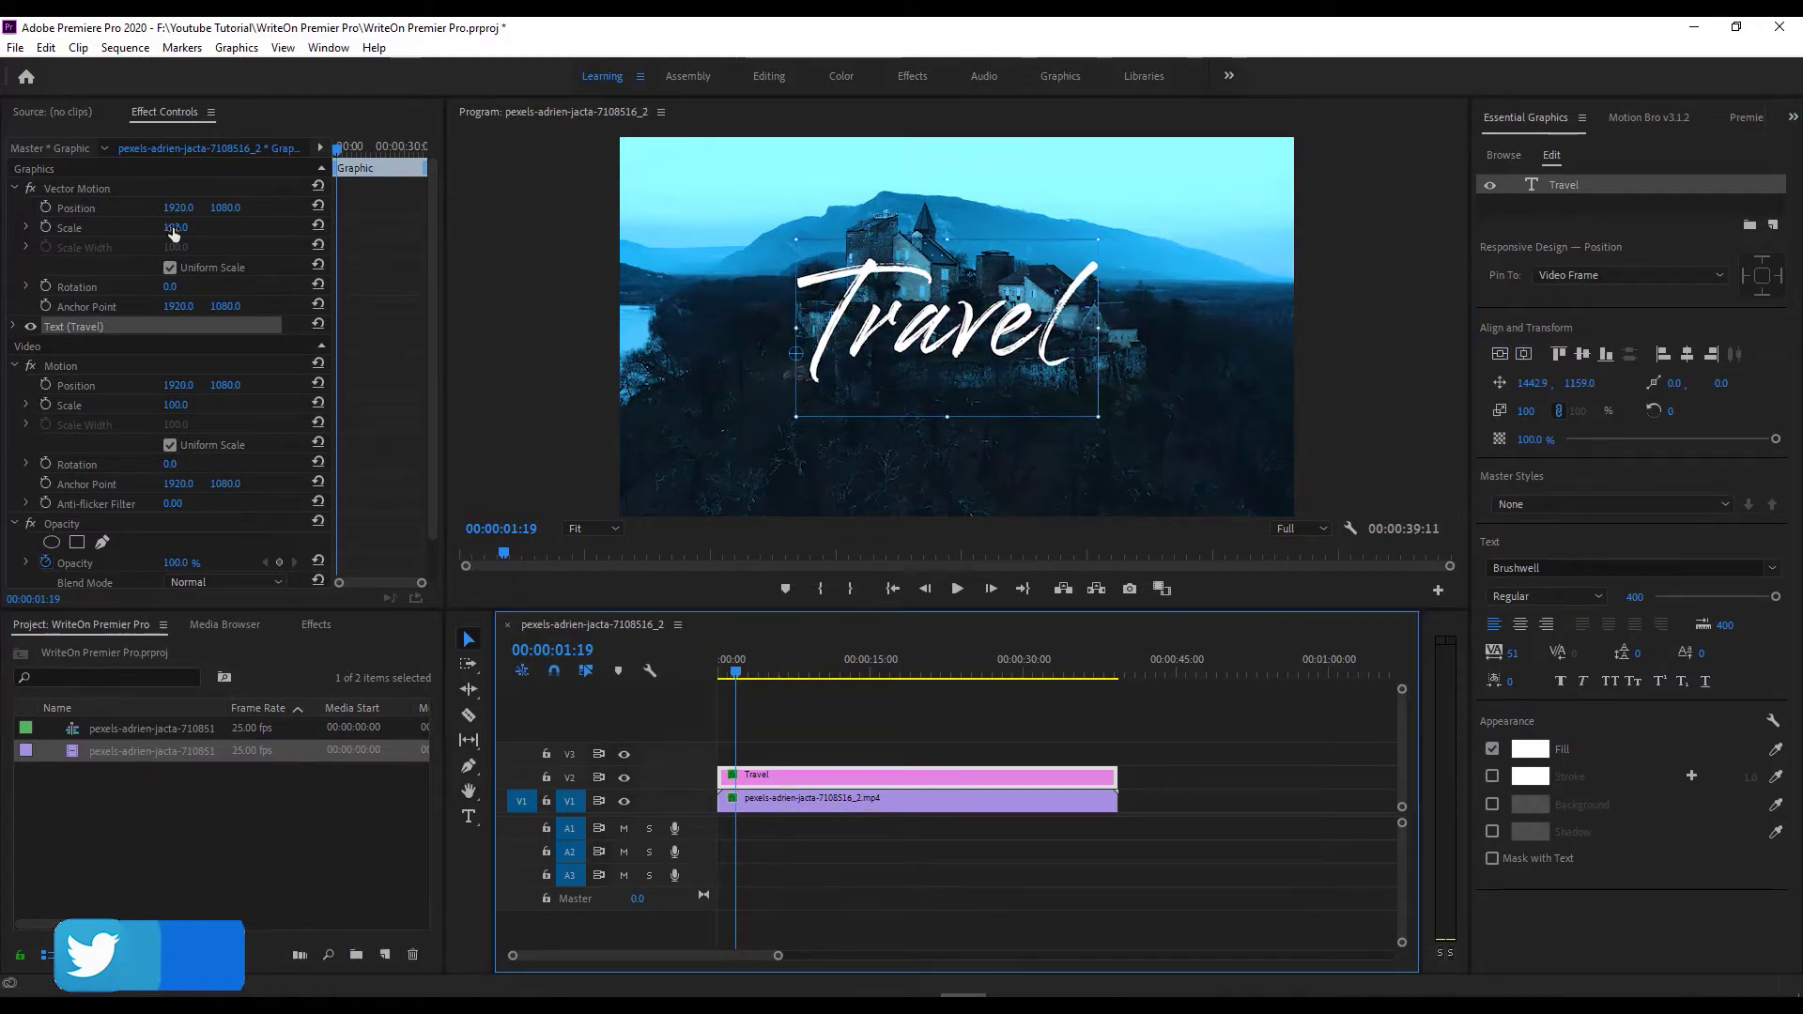
pyautogui.moveTo(175, 227); pyautogui.dragTo(220, 227)
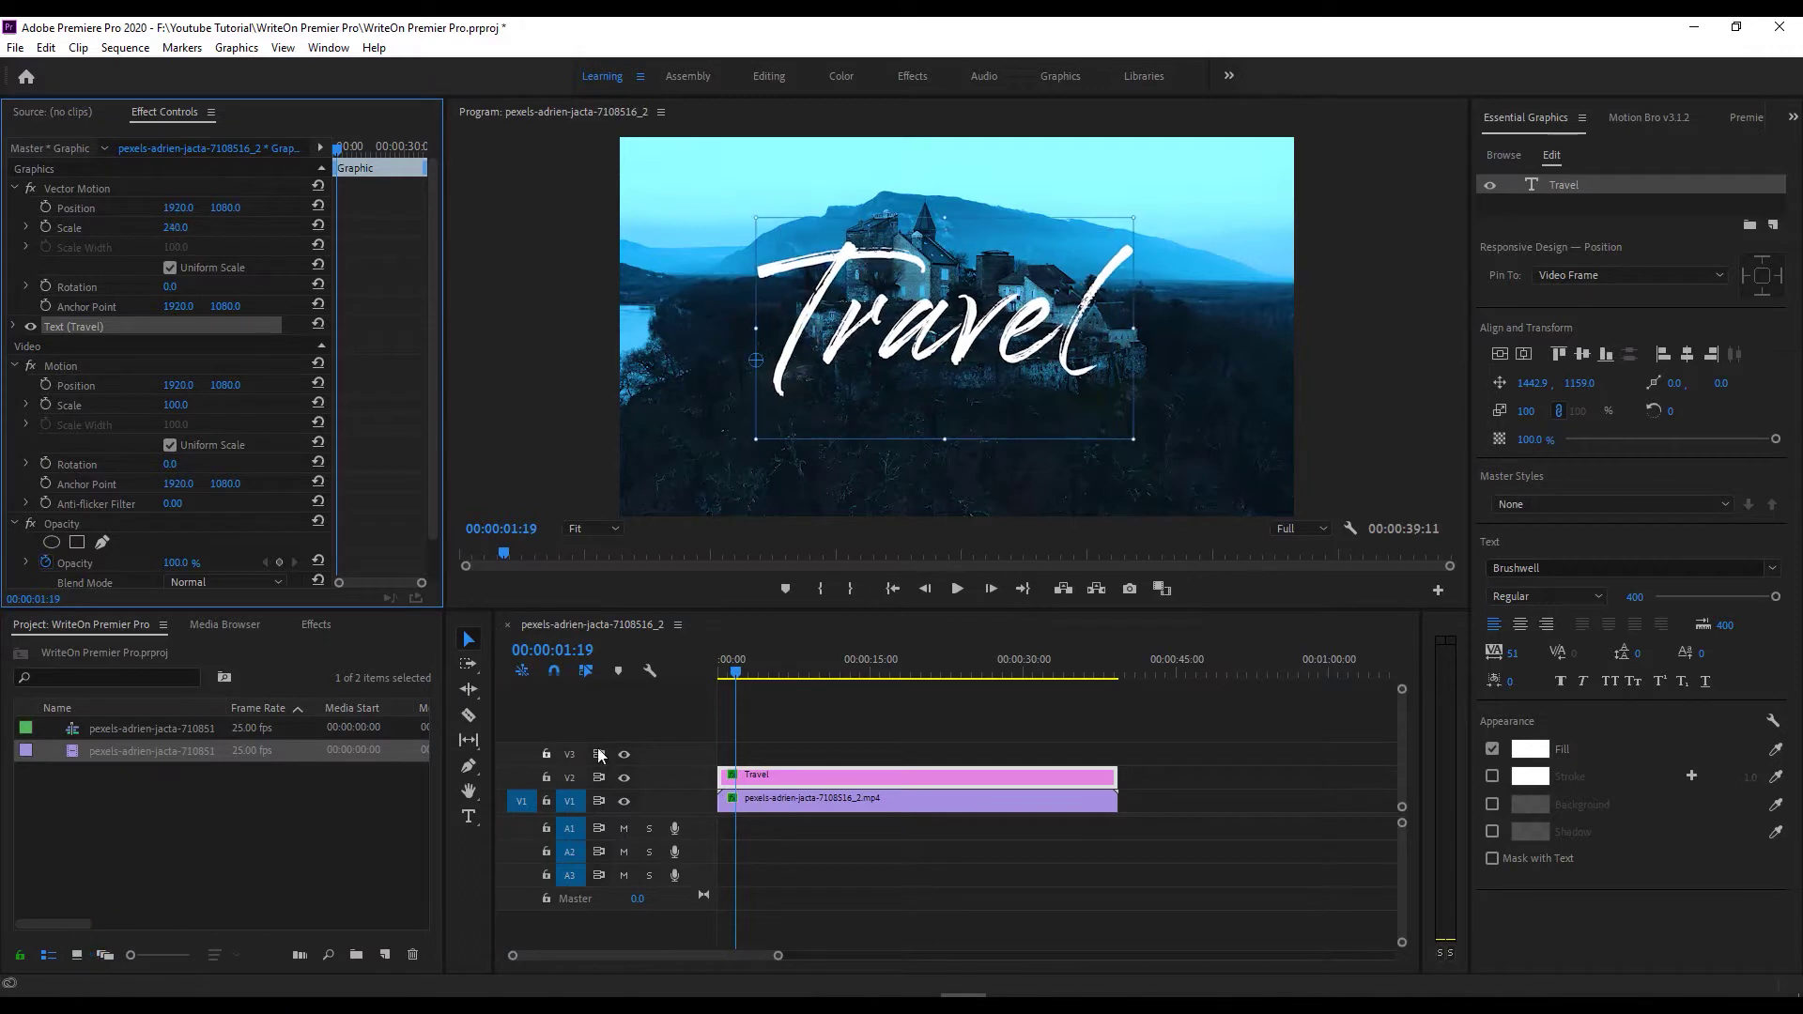
pyautogui.click(1523, 356)
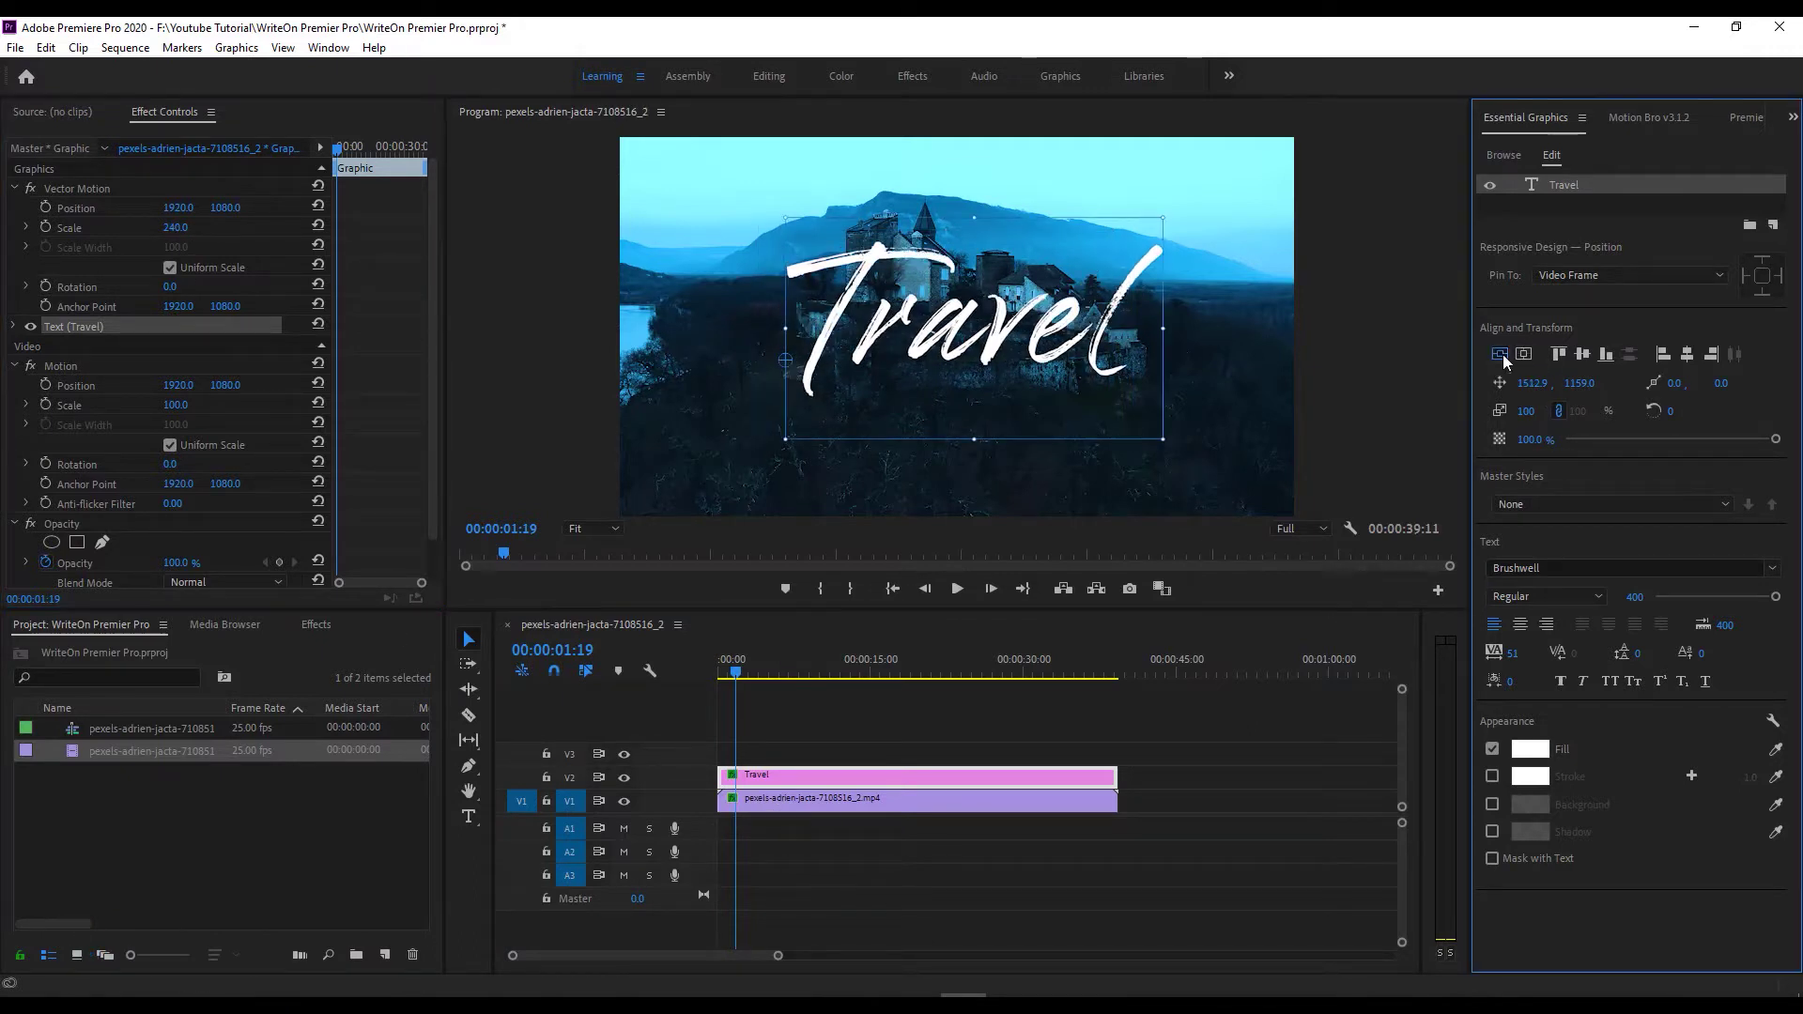
pyautogui.click(803, 778)
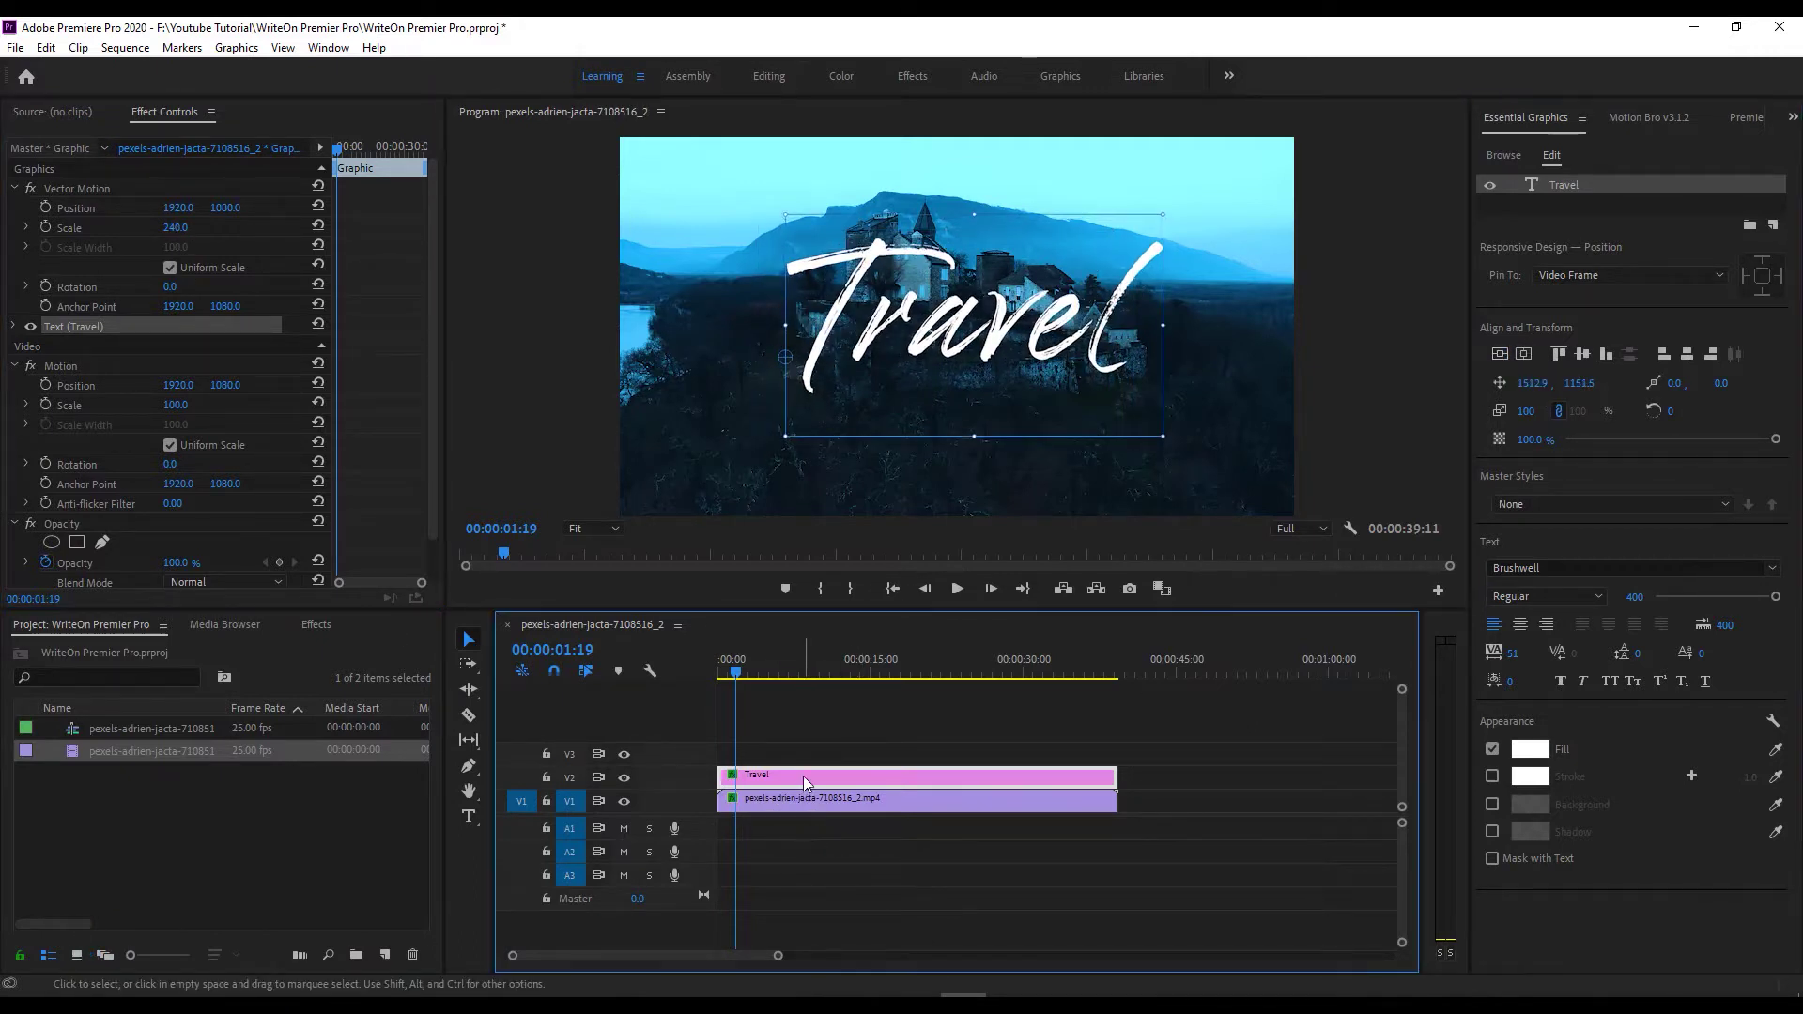
pyautogui.click(15, 327)
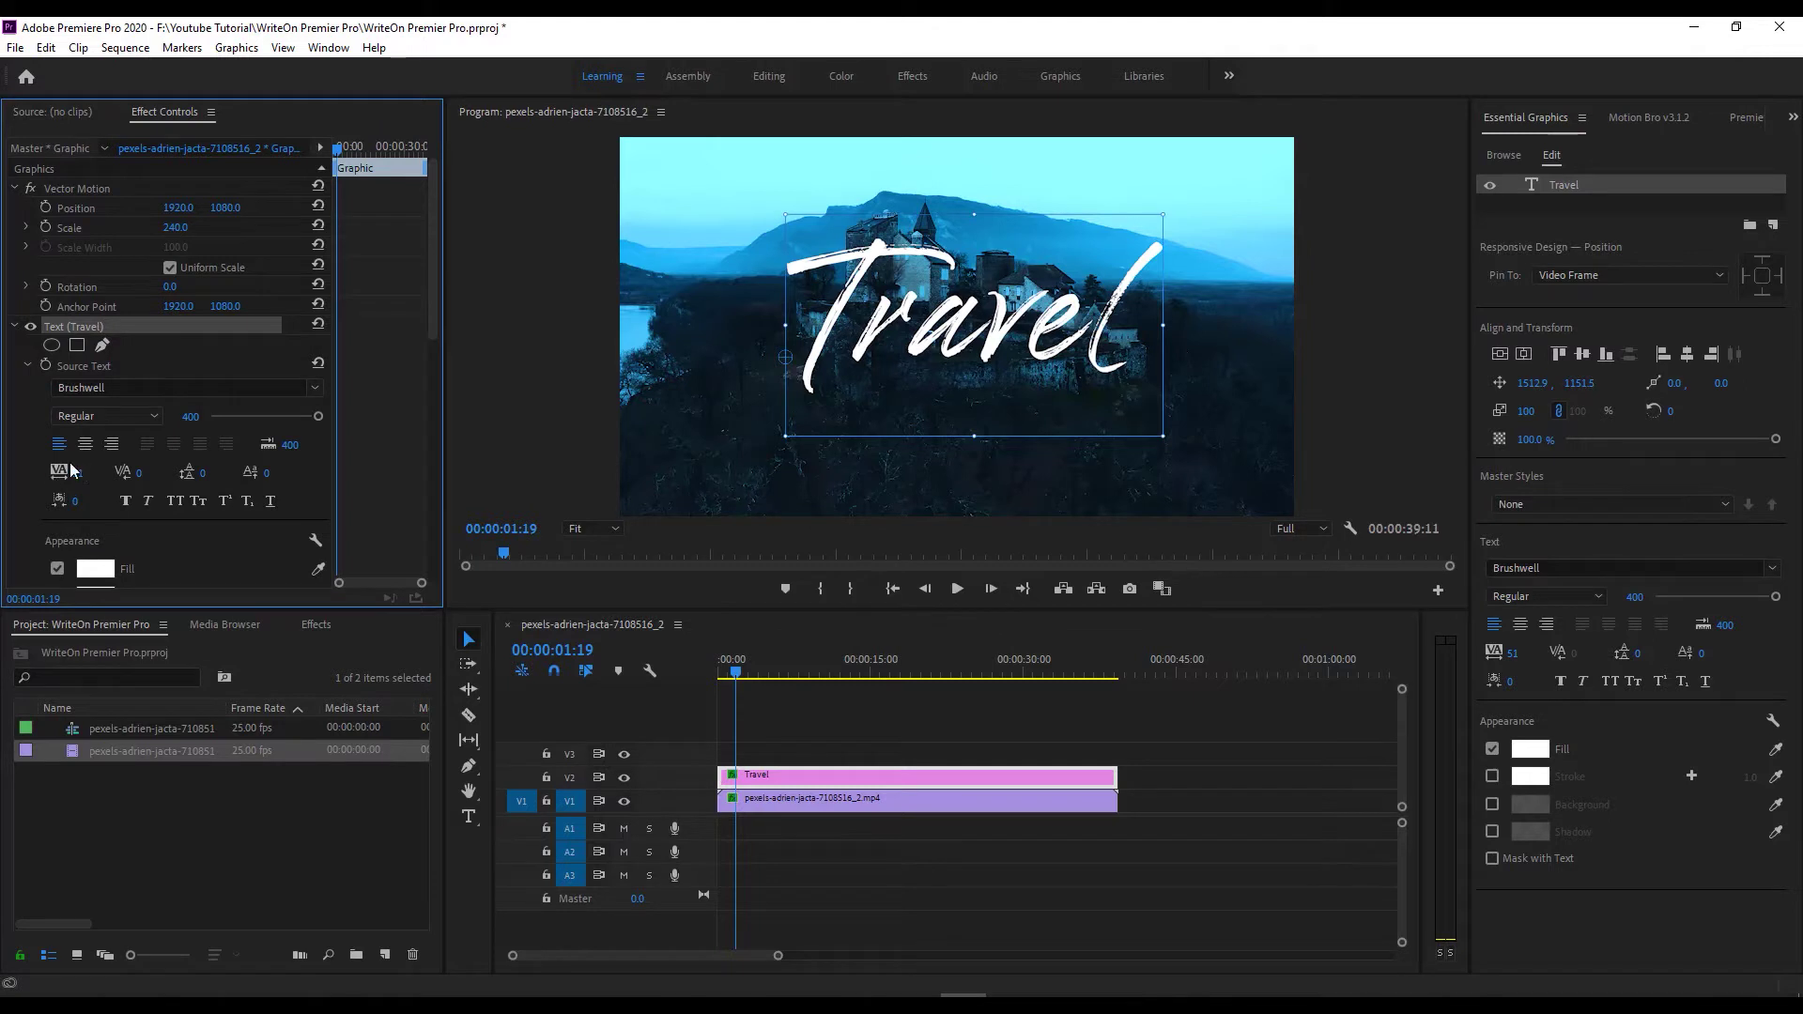
pyautogui.click(14, 326)
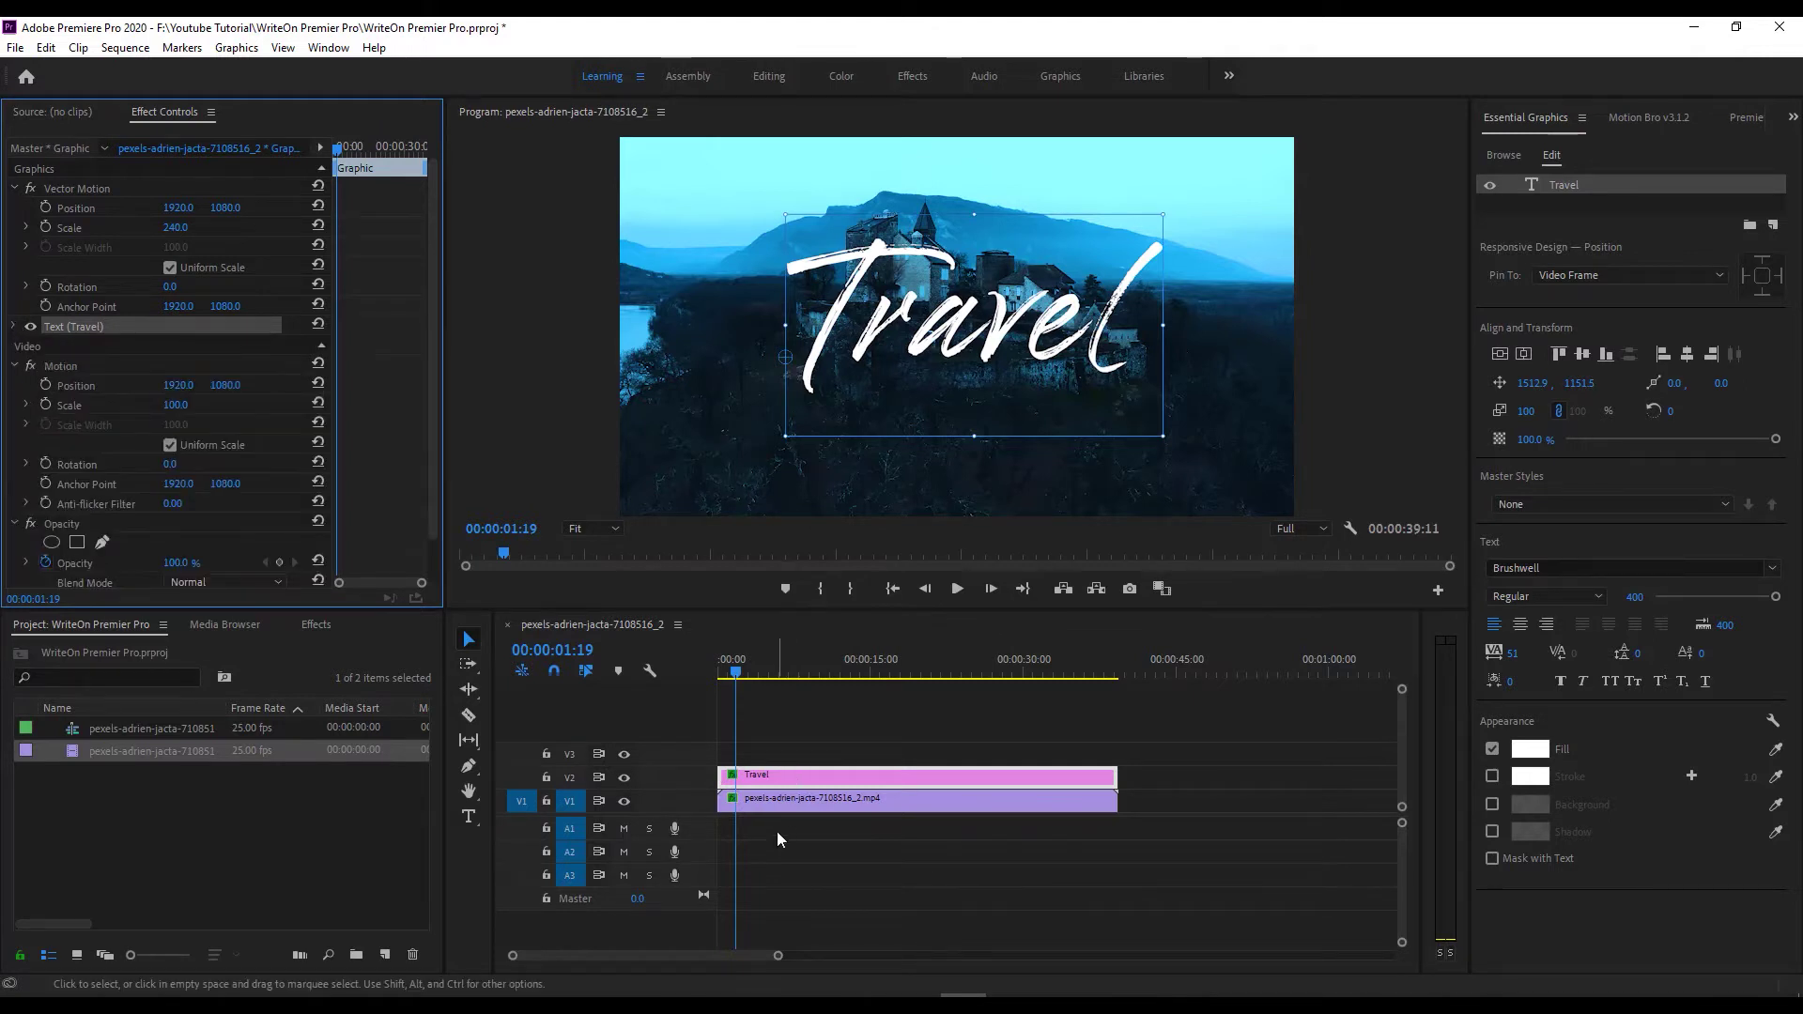
# Create a Transparent Video item and lay it on V3 across the full clip length.
pyautogui.click(790, 775)
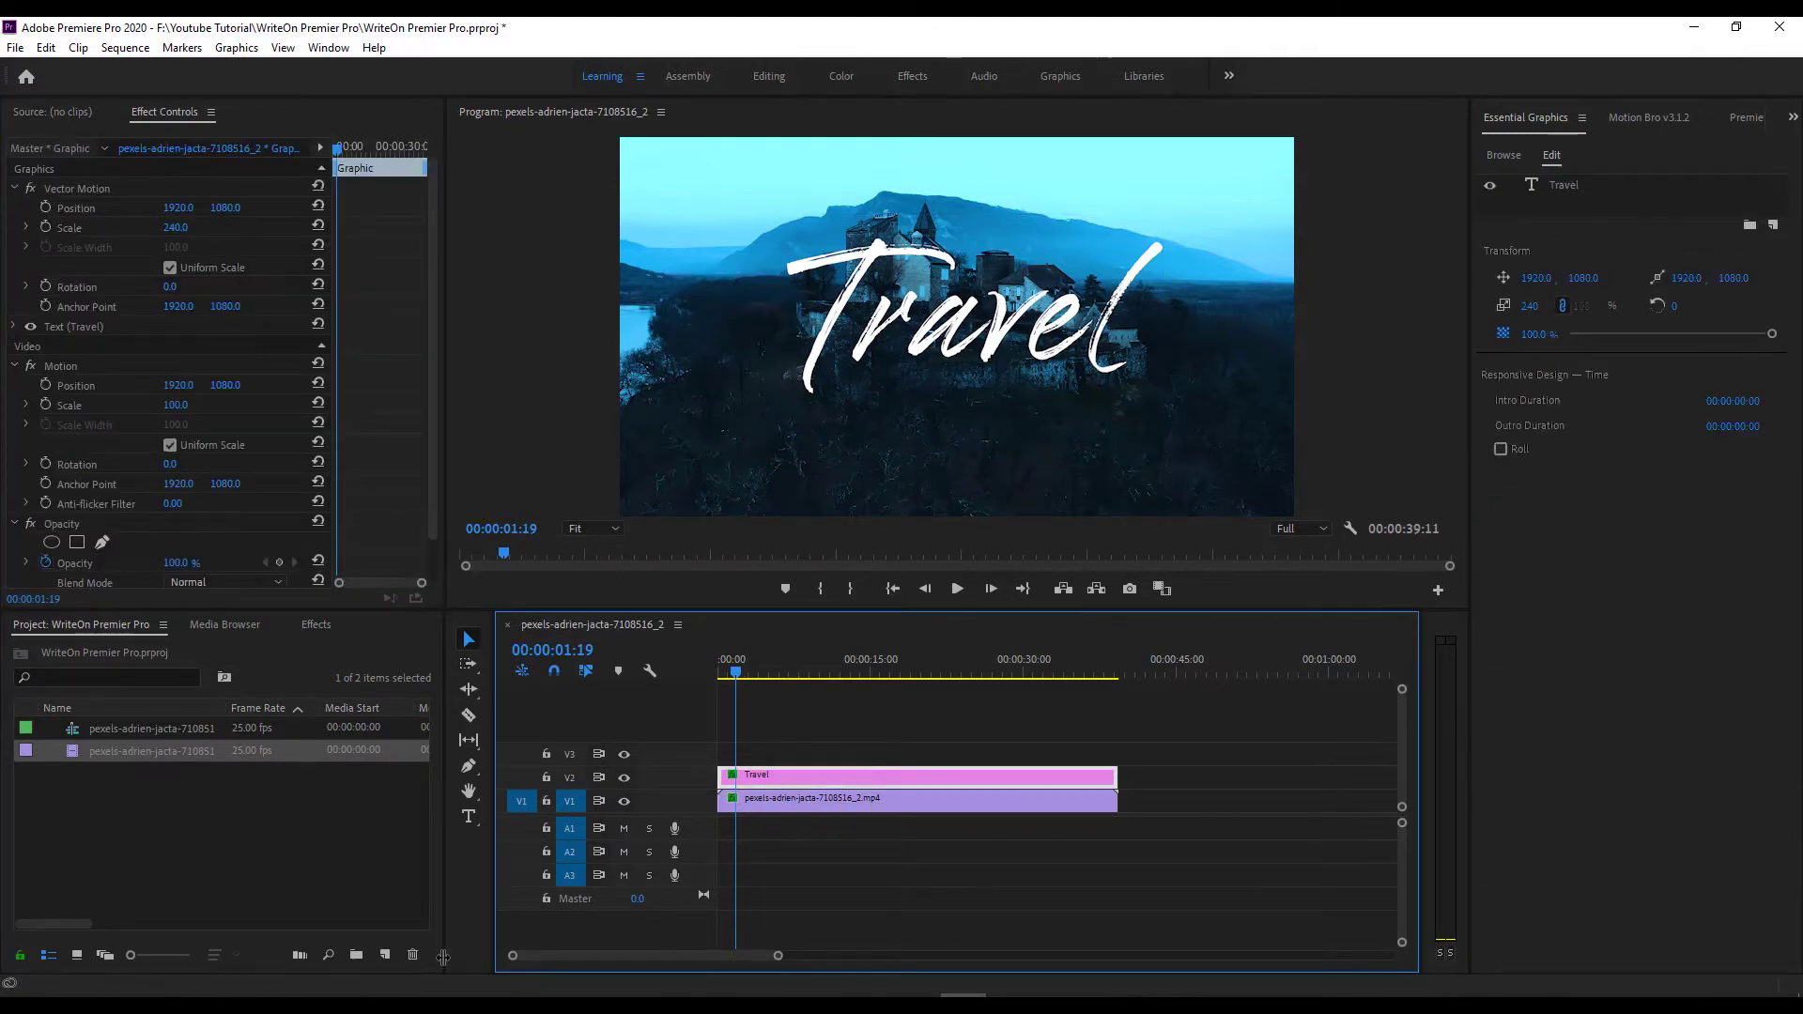
pyautogui.click(385, 957)
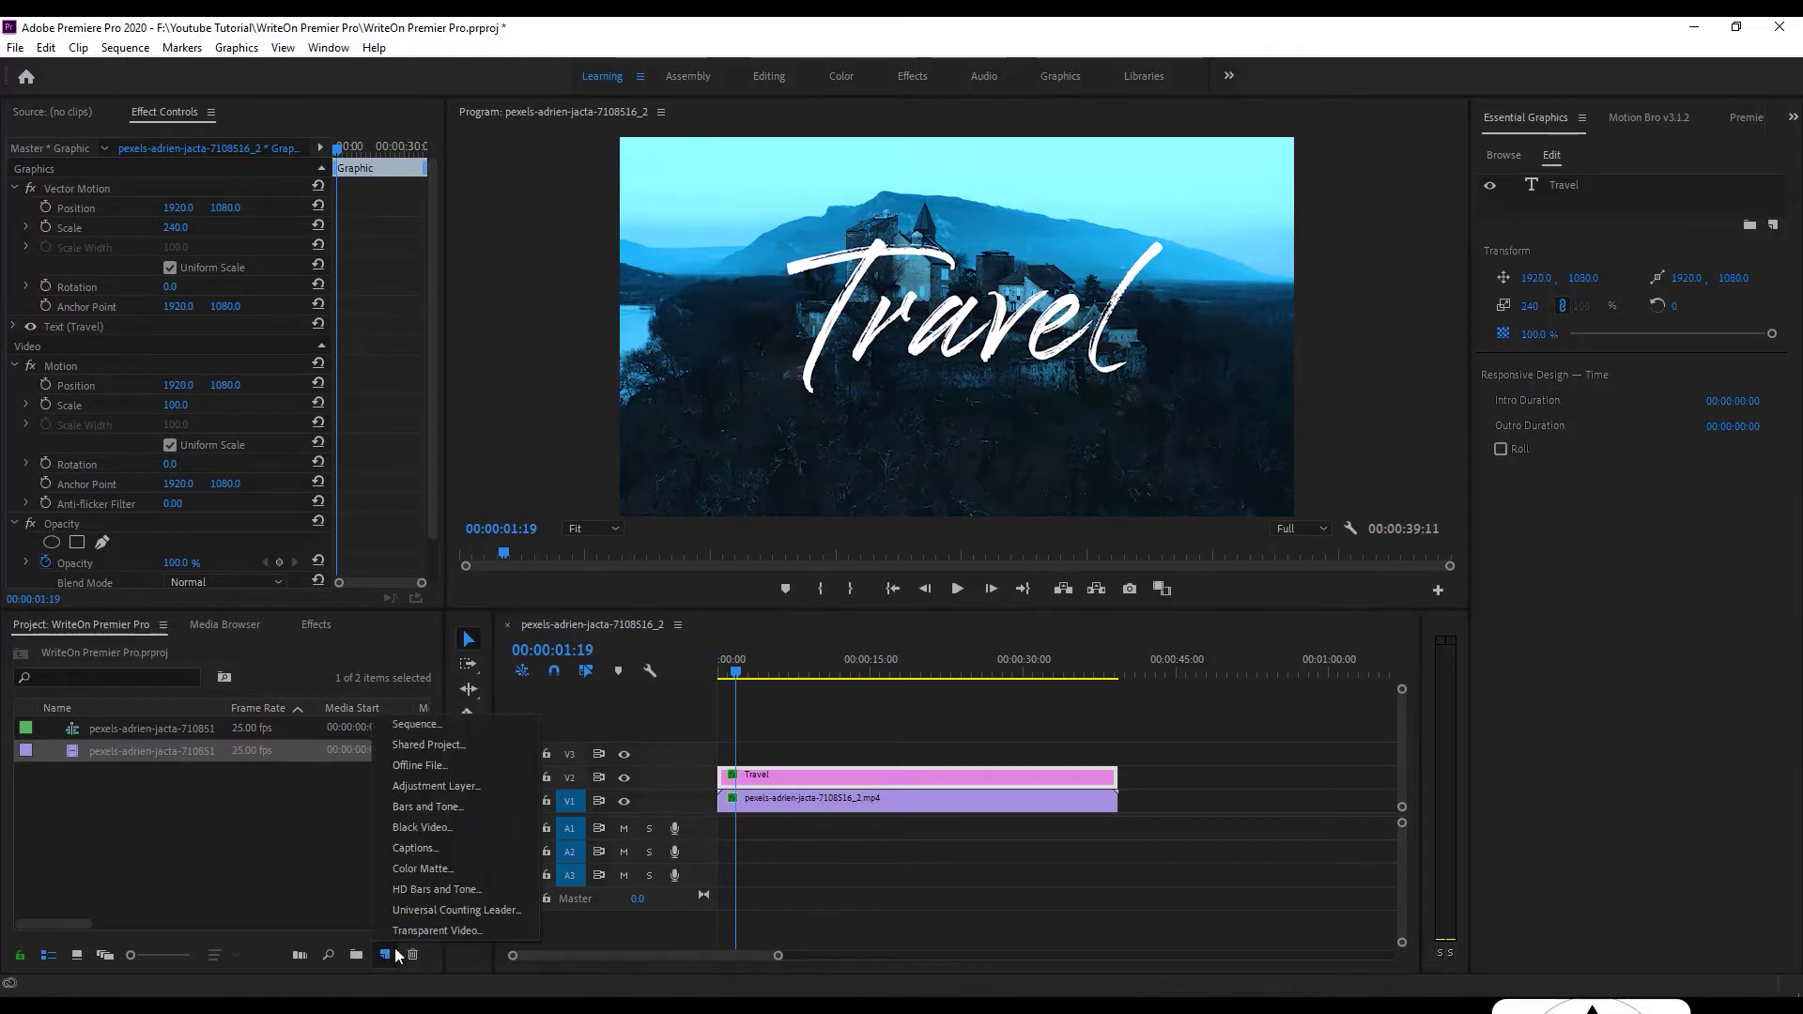
pyautogui.click(413, 931)
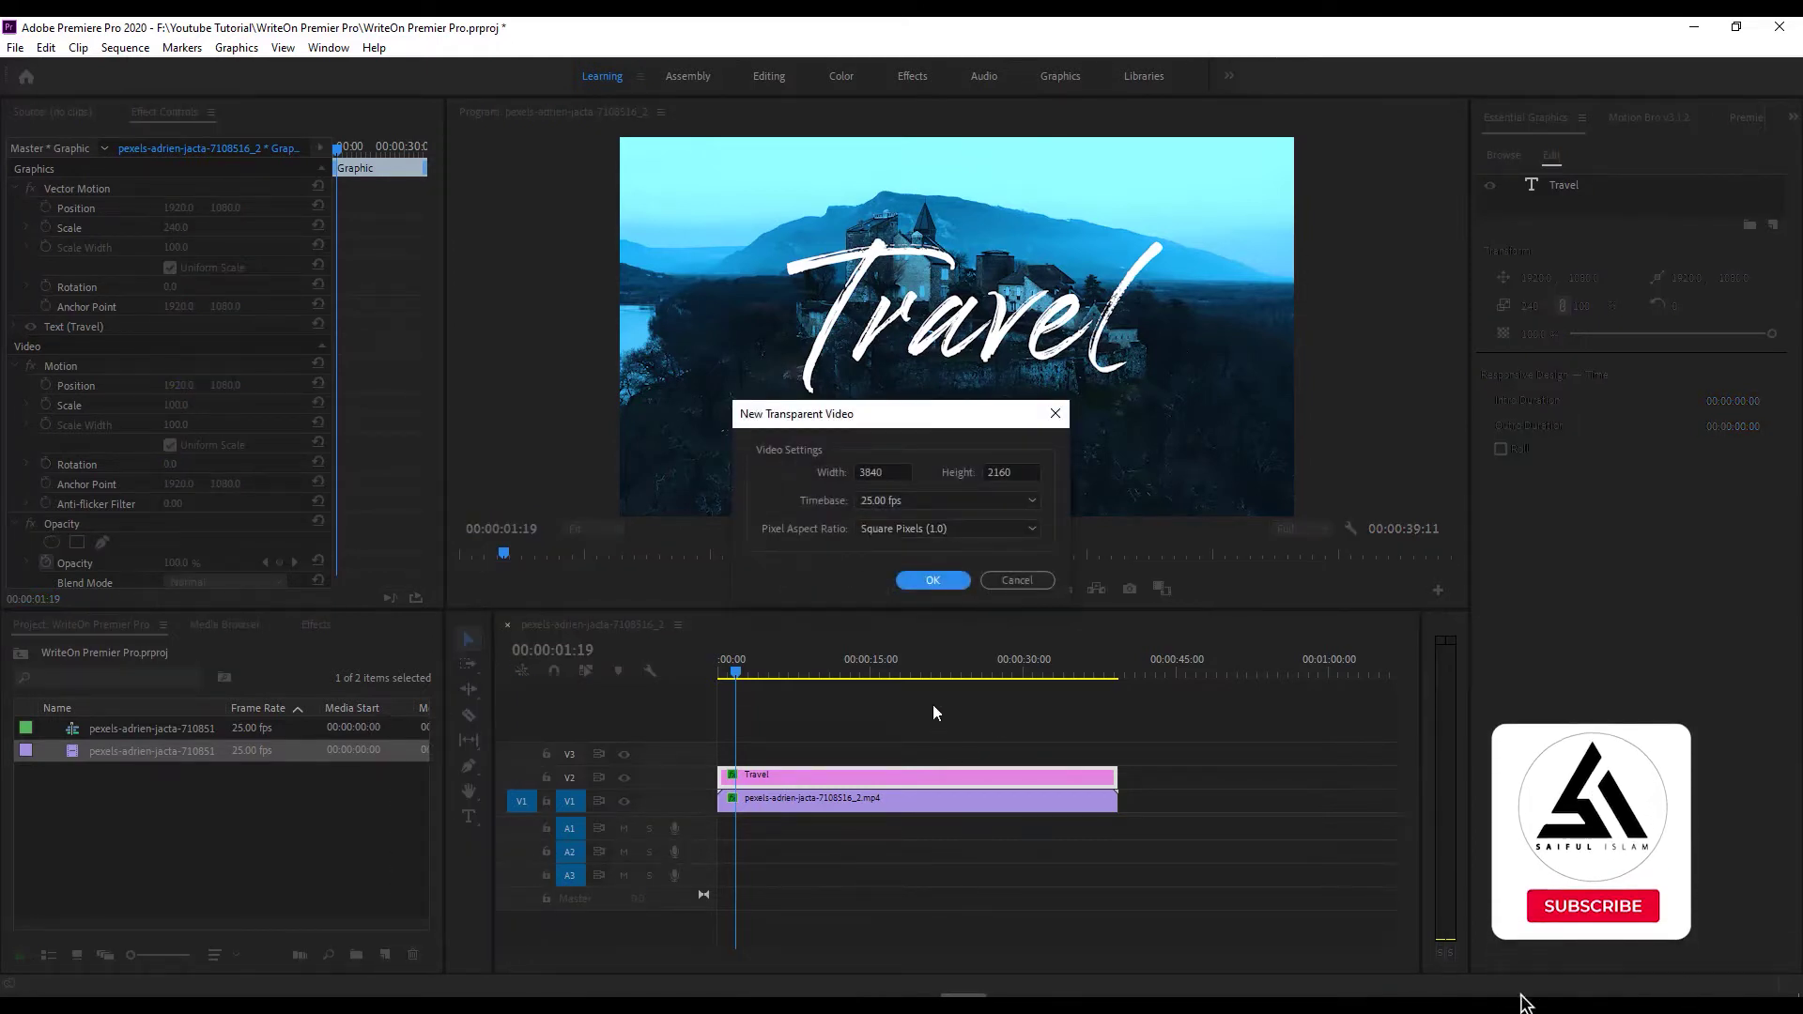
pyautogui.click(923, 580)
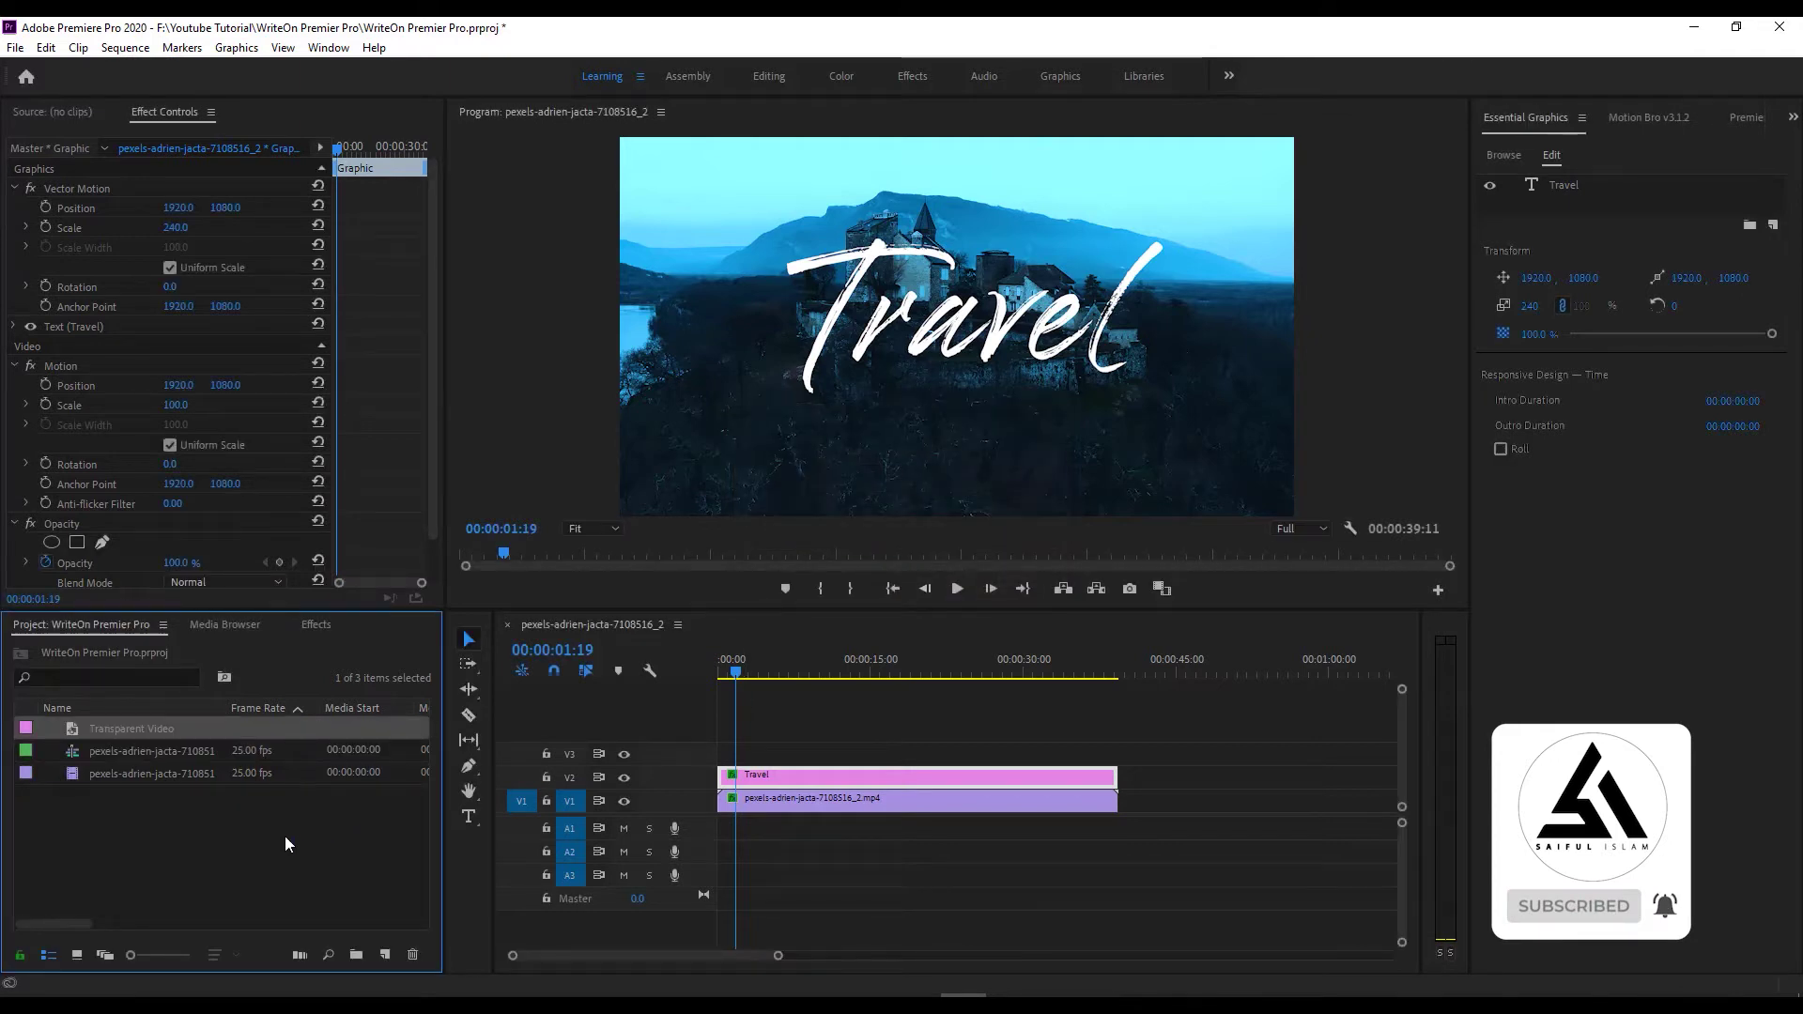
pyautogui.moveTo(144, 729); pyautogui.dragTo(1117, 754)
# Find Write-on by searching 'wr' and apply it to the Transparent Video clip on V3.
pyautogui.click(826, 751)
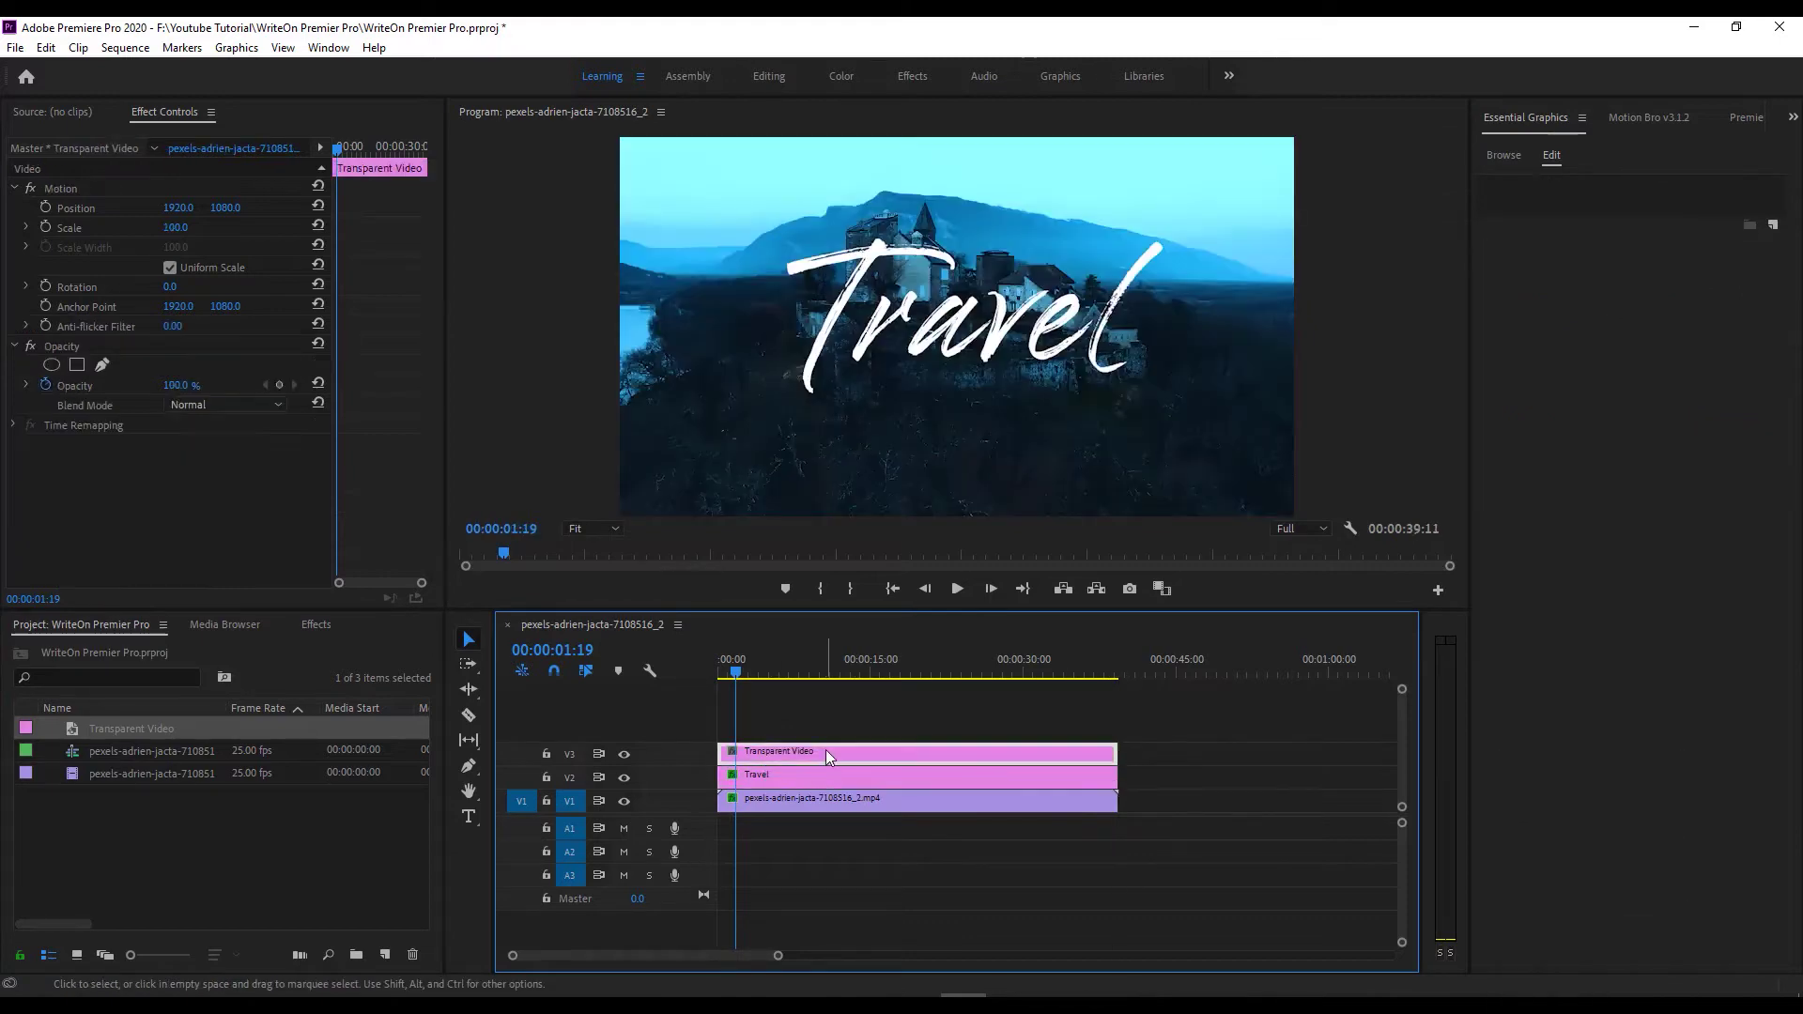
pyautogui.click(315, 624)
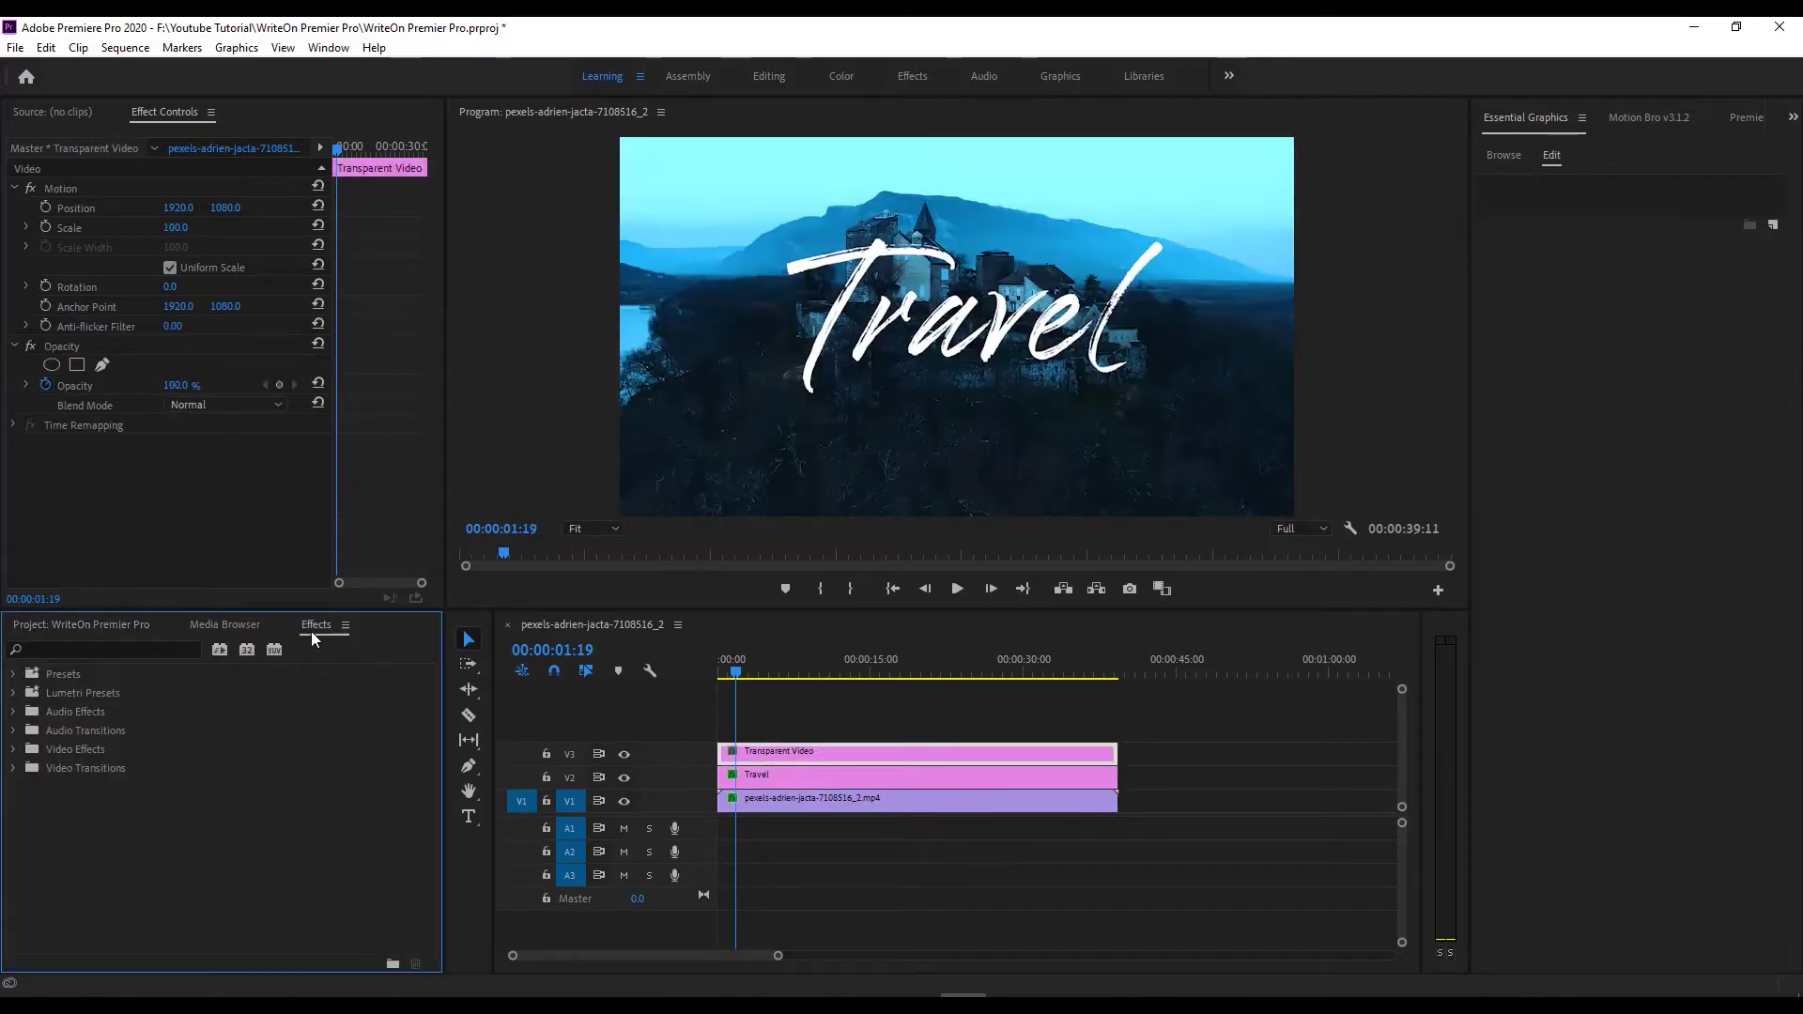
pyautogui.click(104, 649)
pyautogui.write('write')
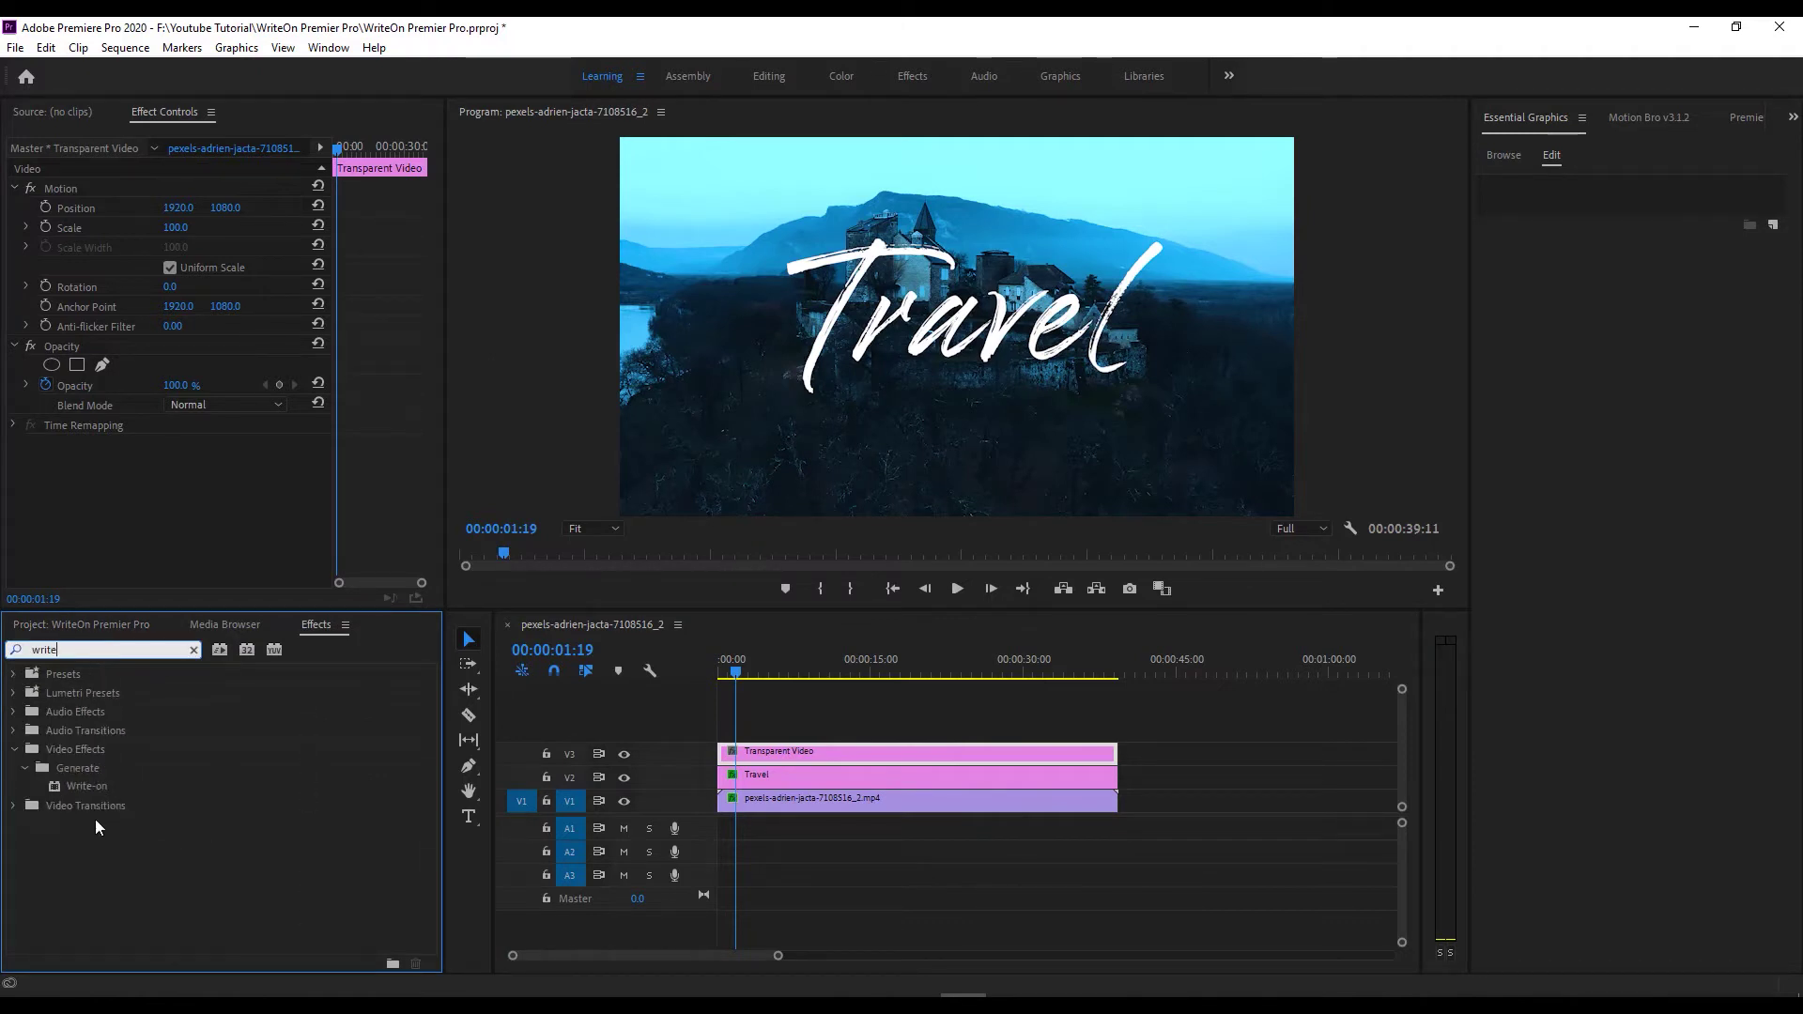
pyautogui.click(83, 789)
pyautogui.moveTo(82, 789); pyautogui.dragTo(770, 751)
pyautogui.click(737, 676)
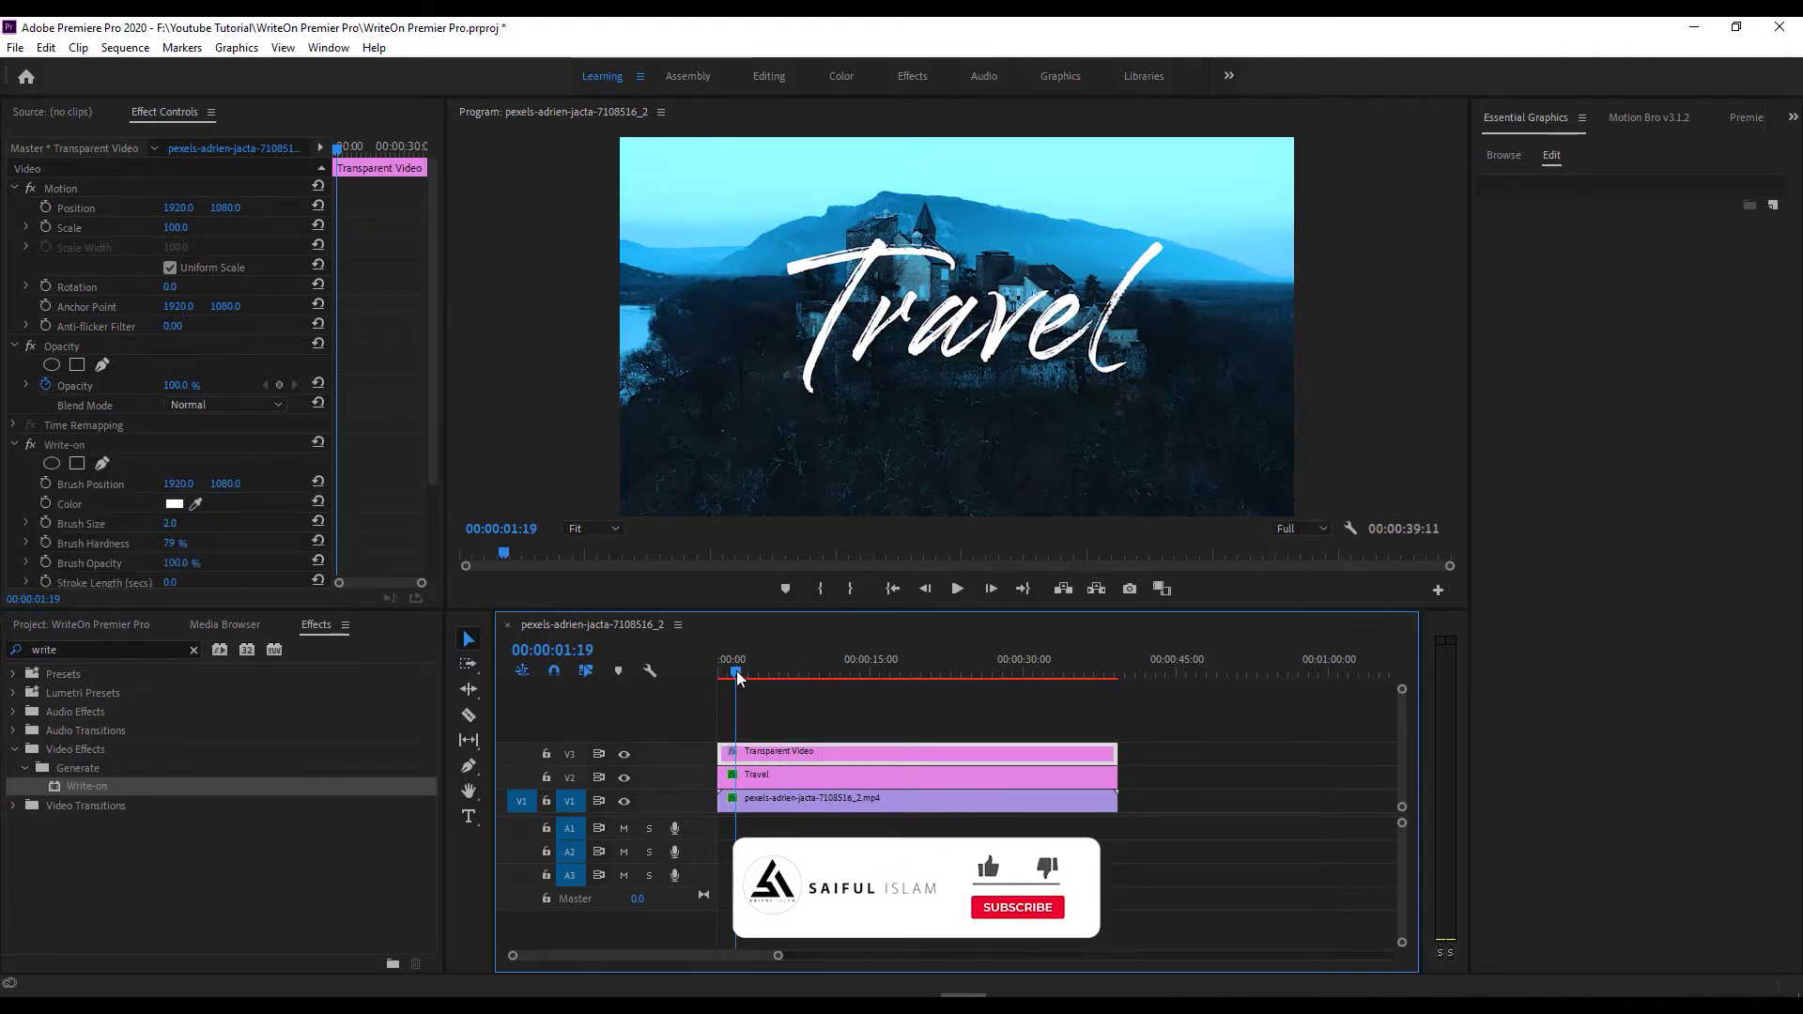
pyautogui.moveTo(737, 676)
pyautogui.mouseDown()
pyautogui.moveTo(763, 676)
pyautogui.moveTo(735, 678)
pyautogui.mouseUp()
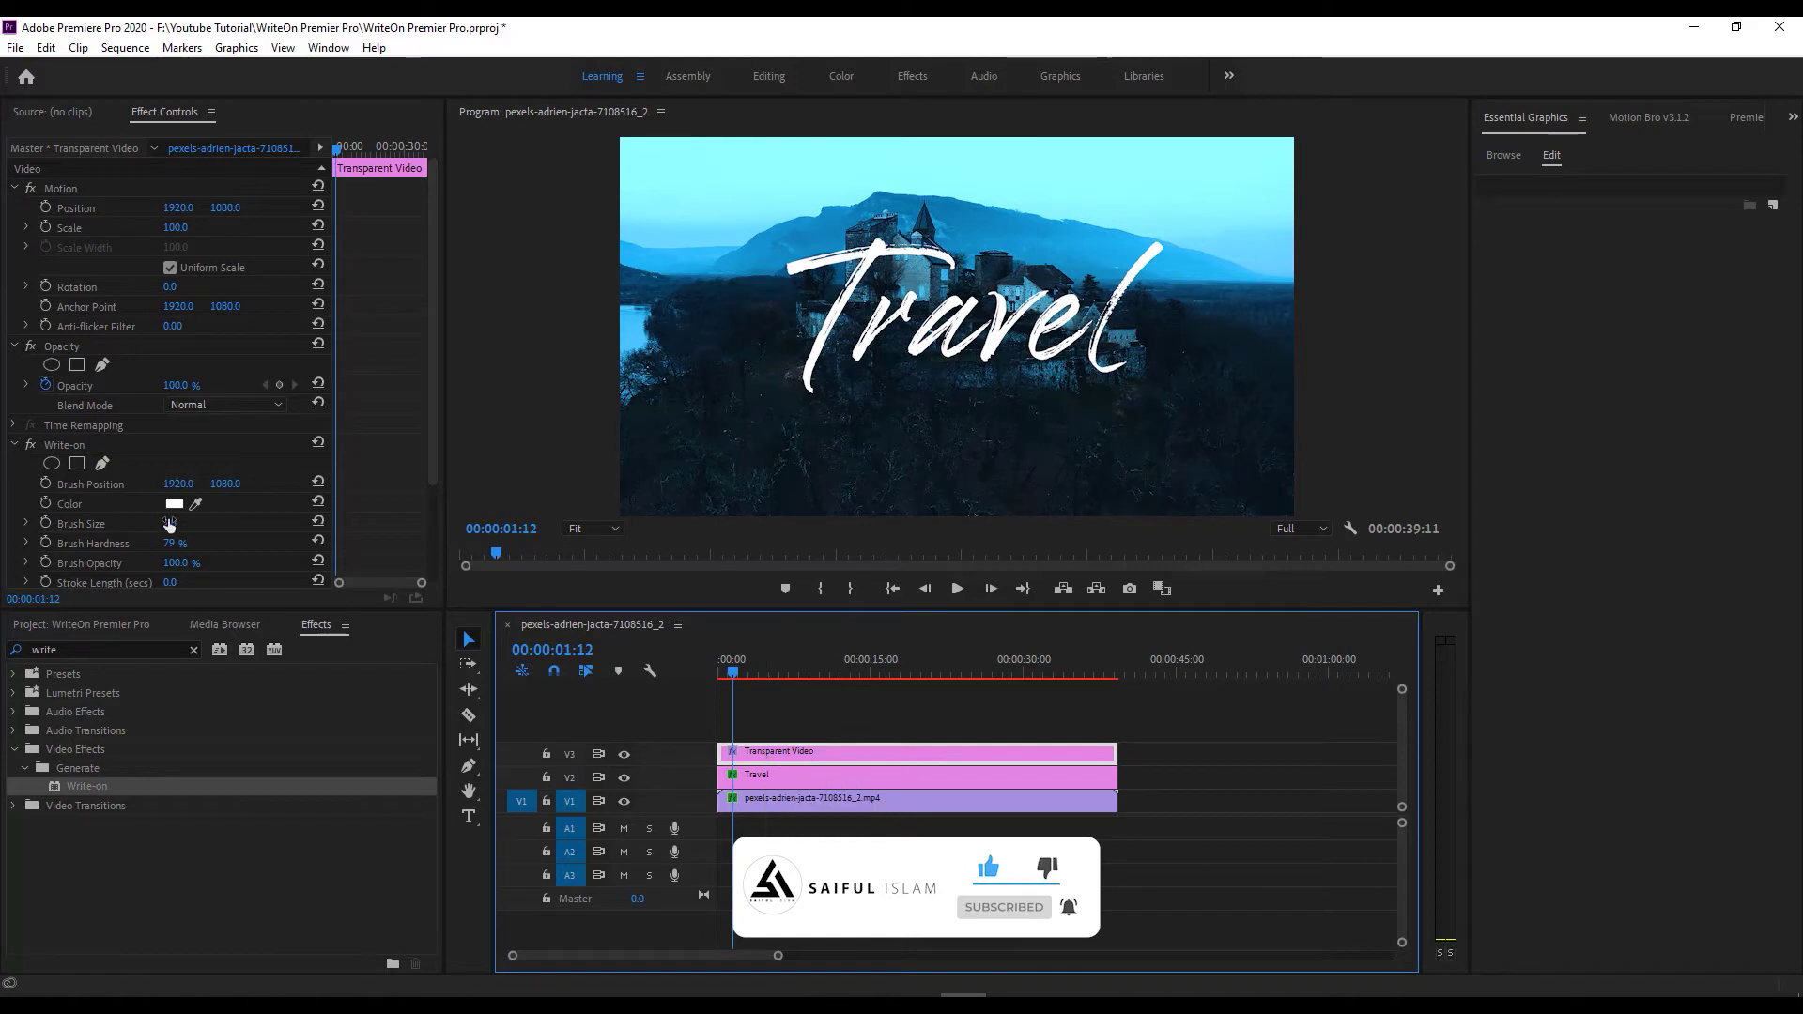
pyautogui.click(59, 445)
pyautogui.scroll(-3, 143, 439)
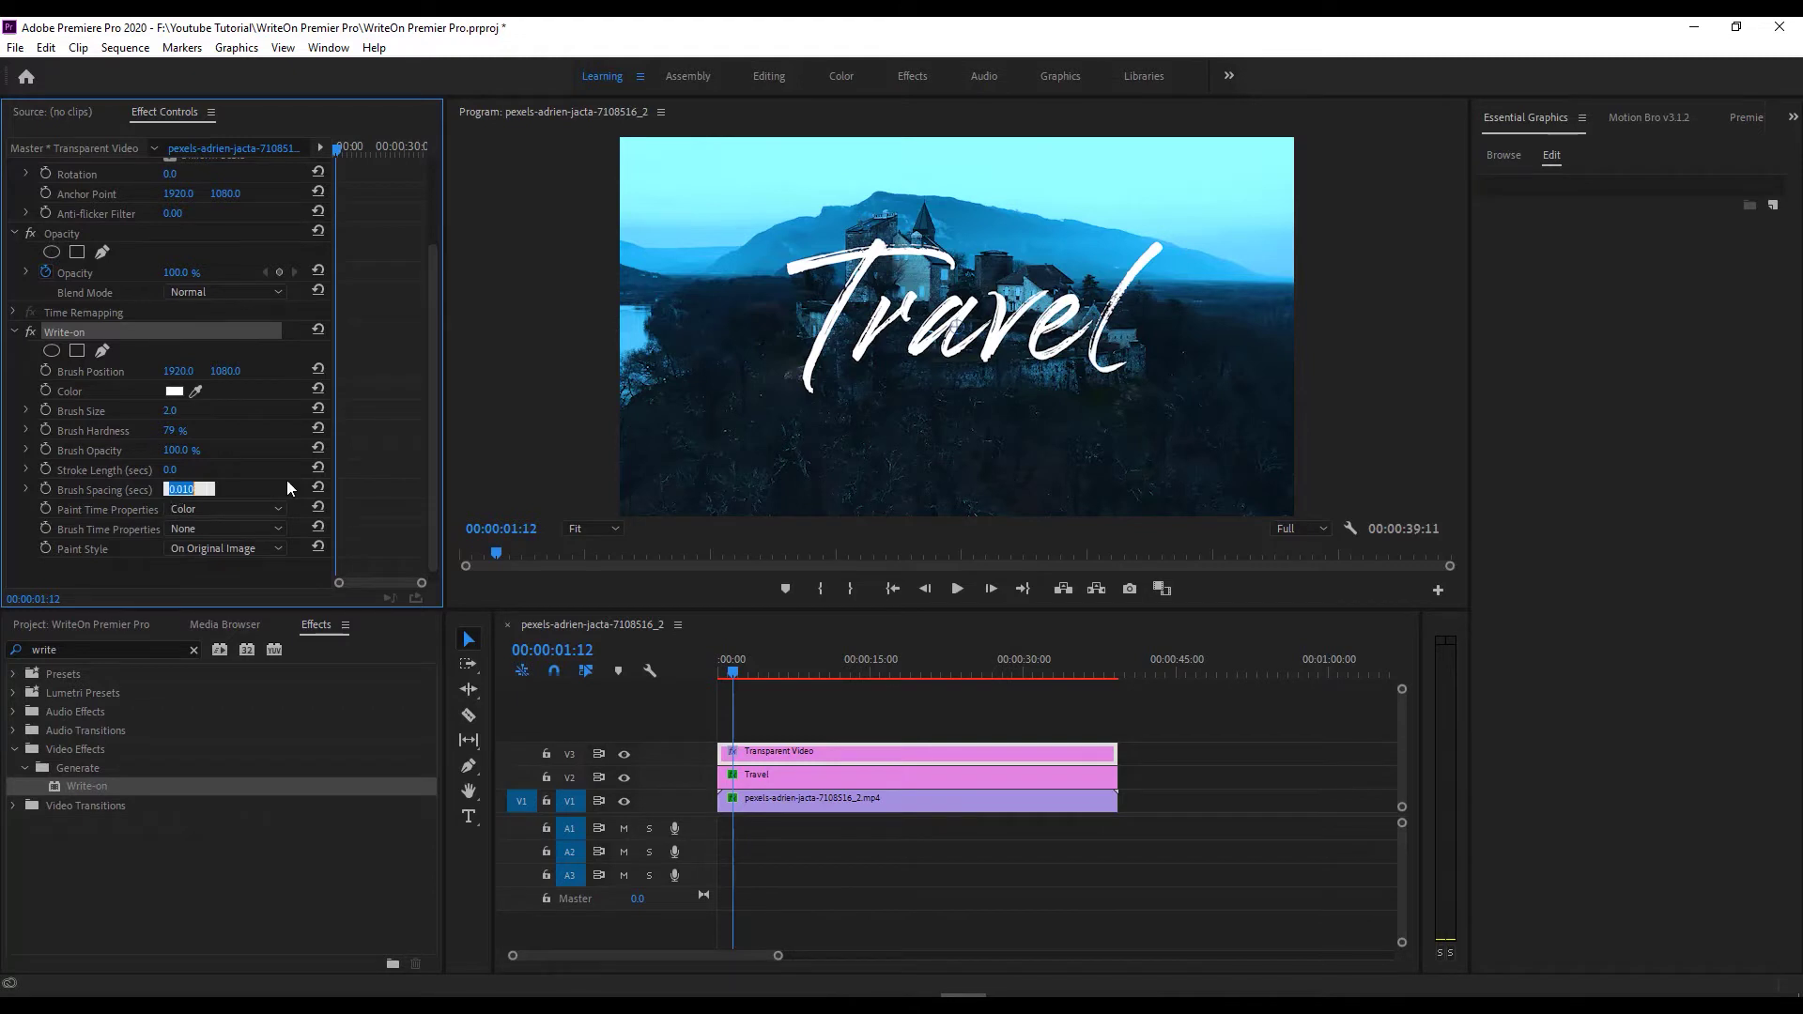
# Enter Write-on brush spacing 0.001, stroke length 8 seconds and brush size 50.
pyautogui.write('0.0018')
pyautogui.press('Return')
pyautogui.write('50')
pyautogui.press('Return')
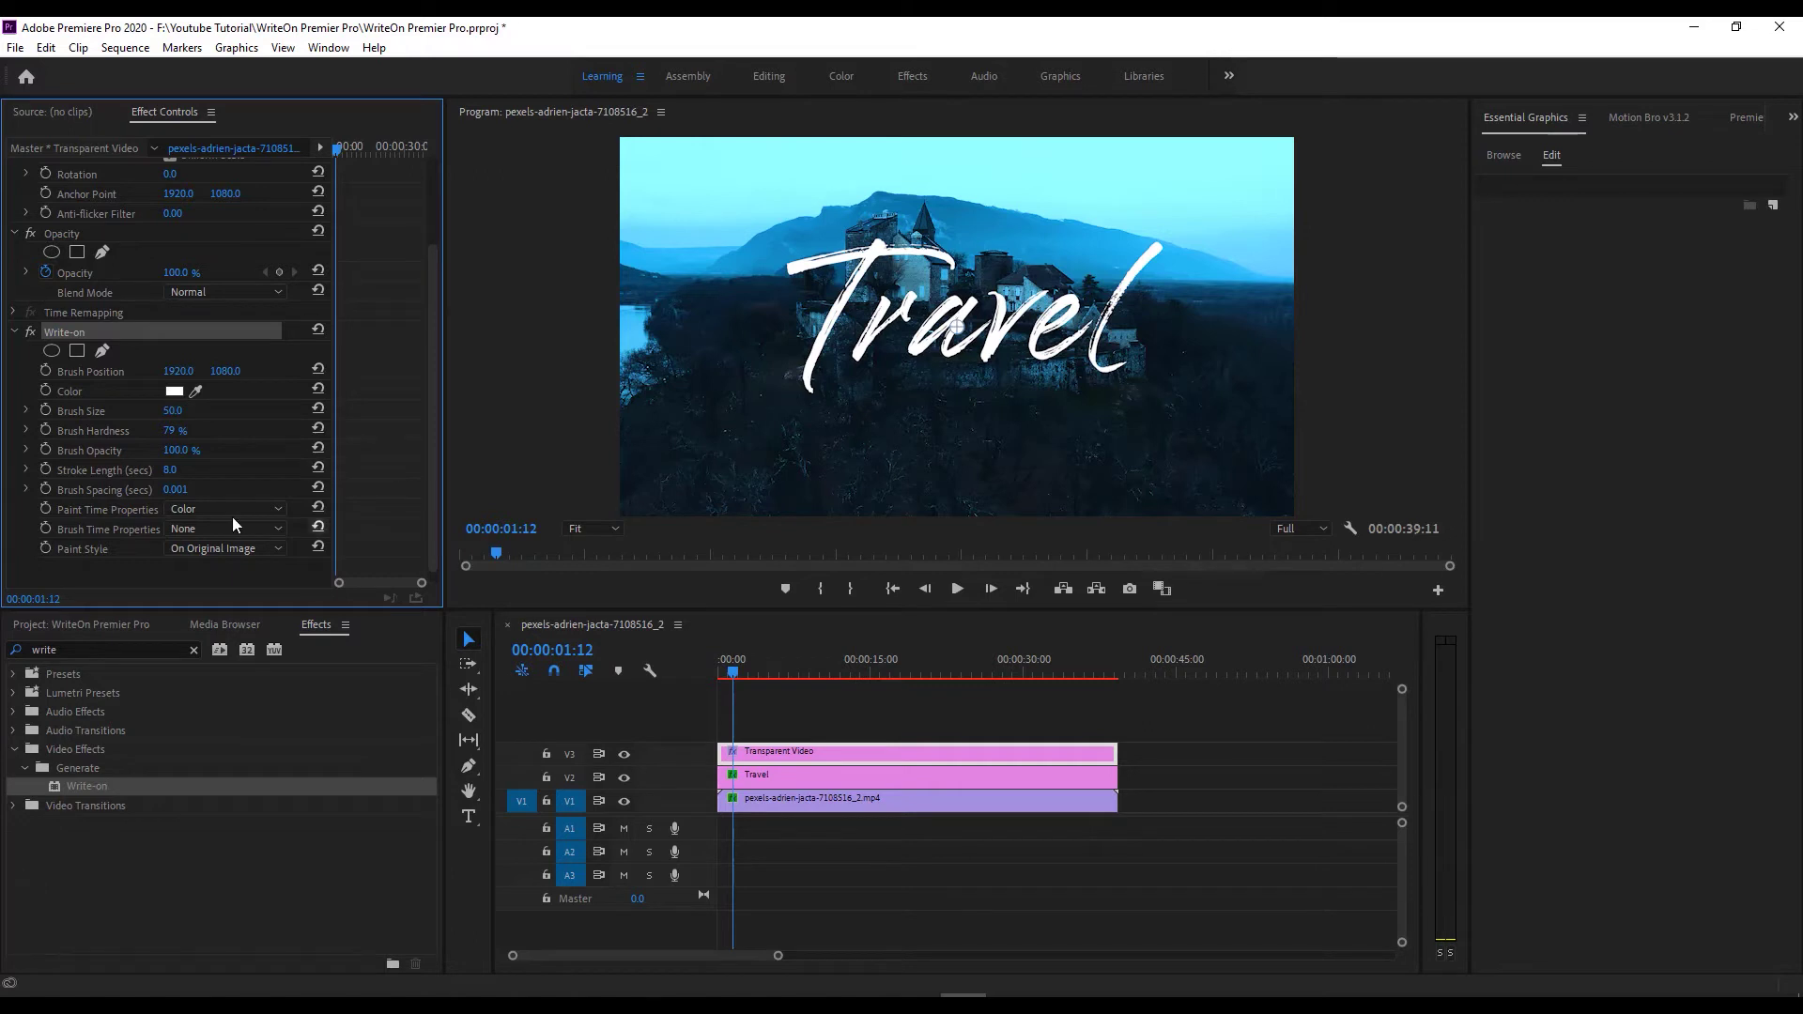
# Move the Write-on brush to the top of the T and set the first Brush Position keyframe.
pyautogui.click(87, 371)
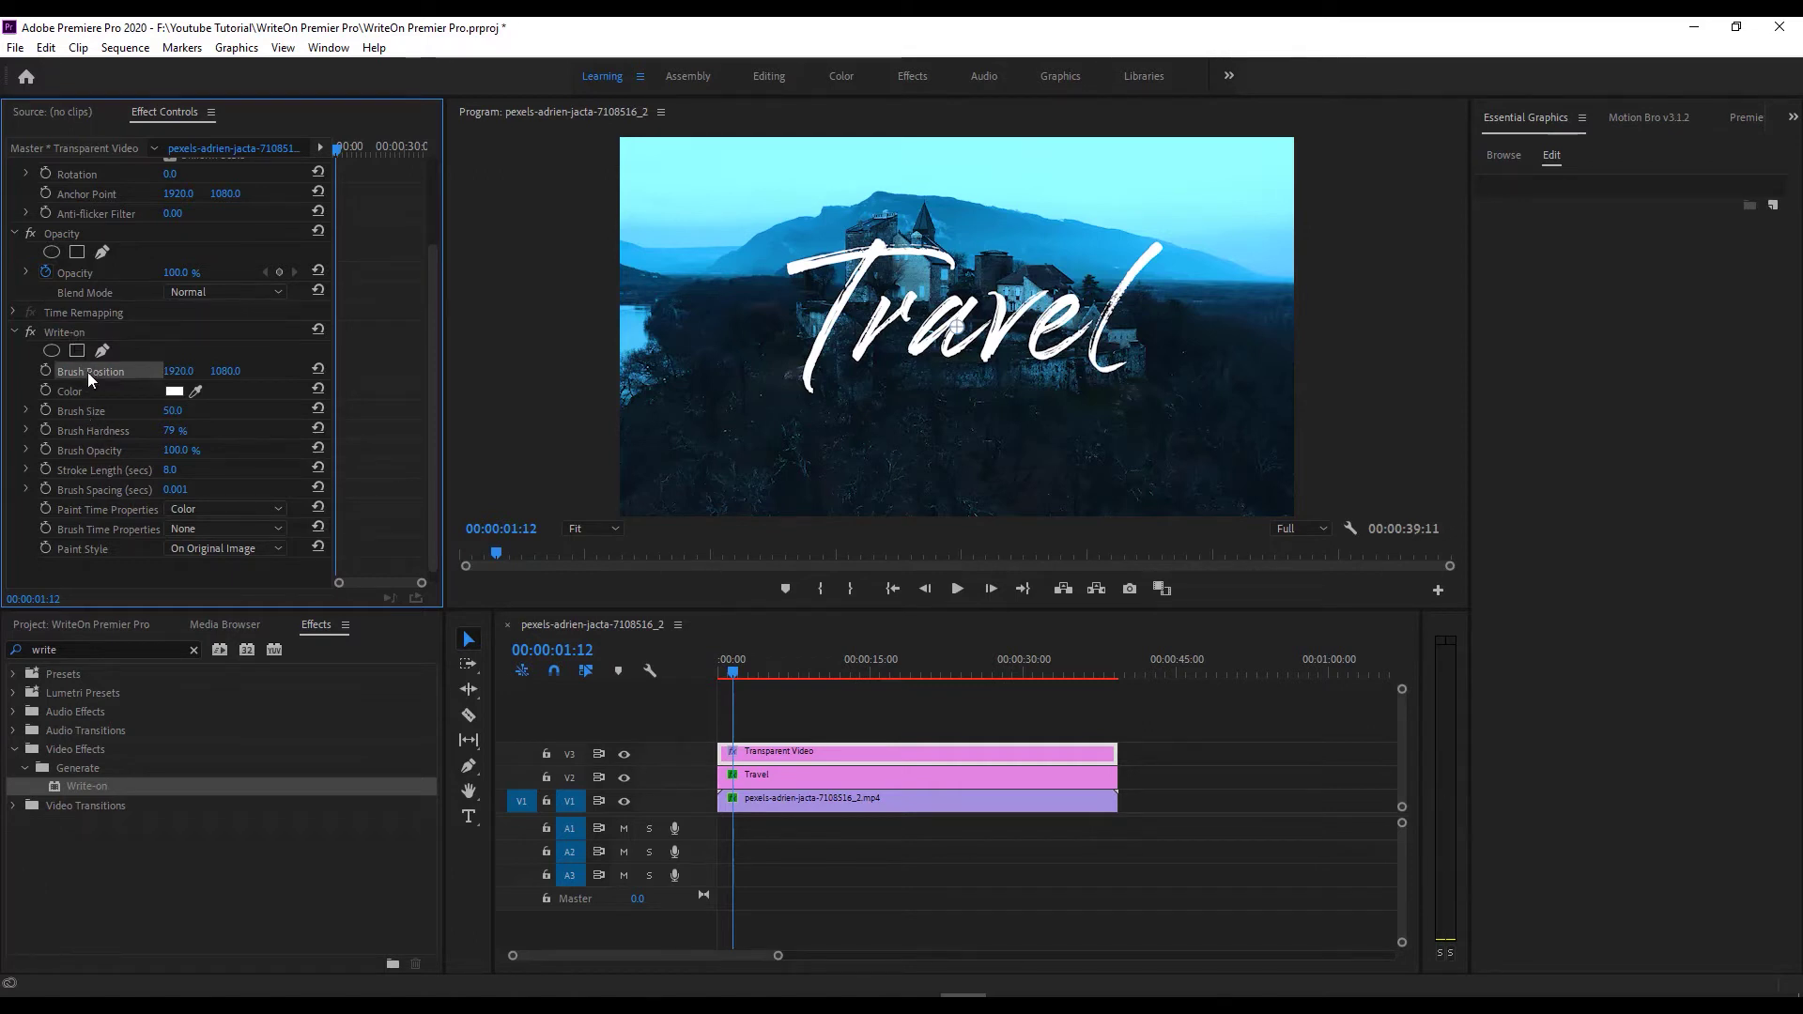
pyautogui.click(76, 332)
pyautogui.moveTo(960, 334); pyautogui.dragTo(885, 236)
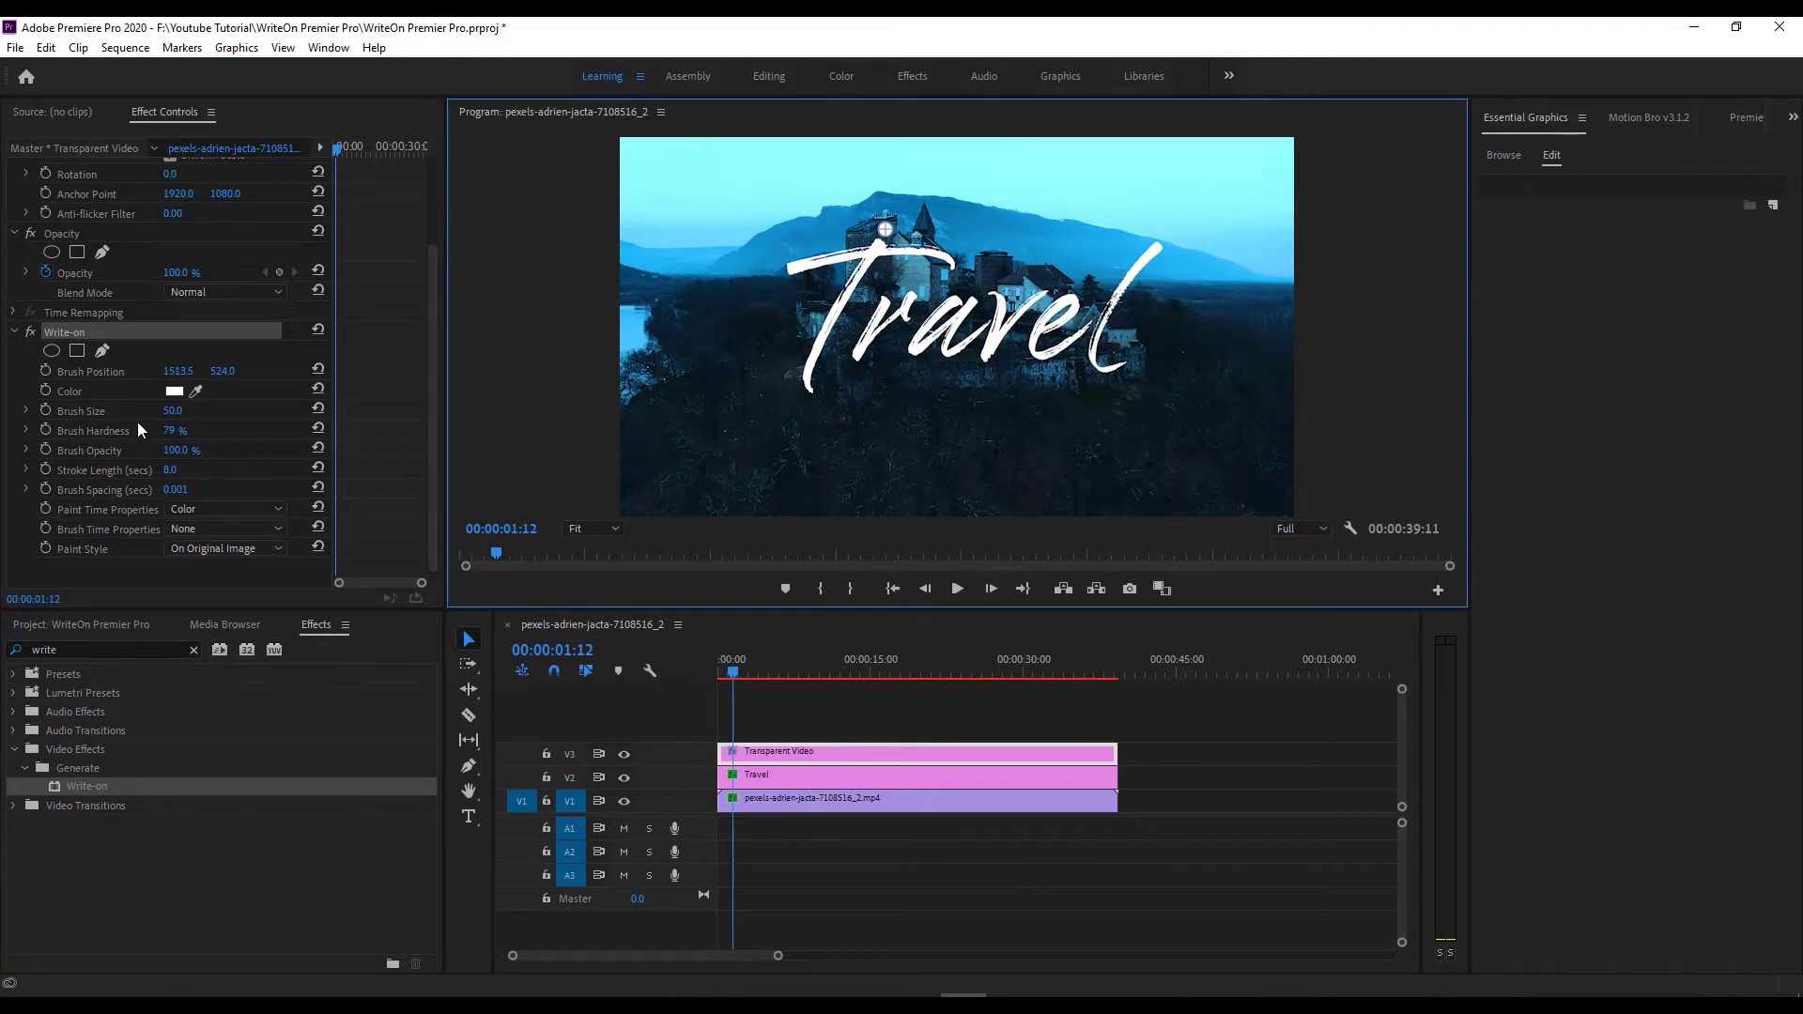
pyautogui.click(45, 370)
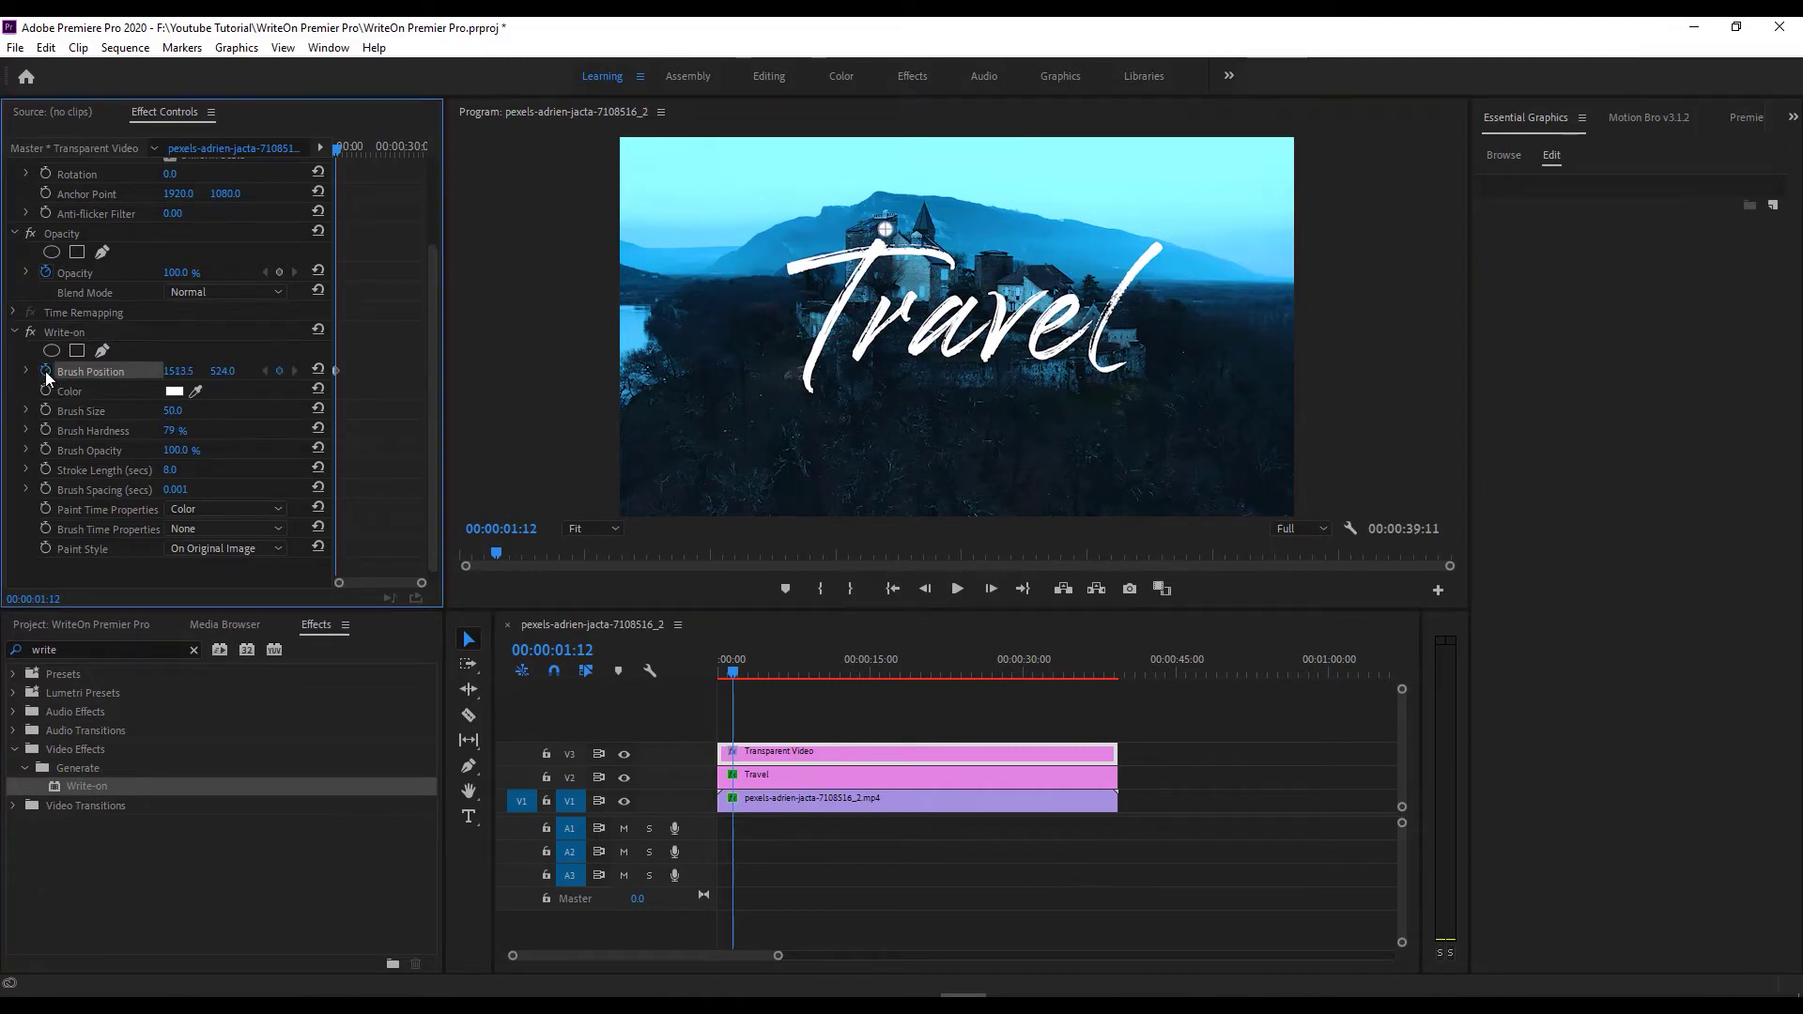
pyautogui.click(62, 332)
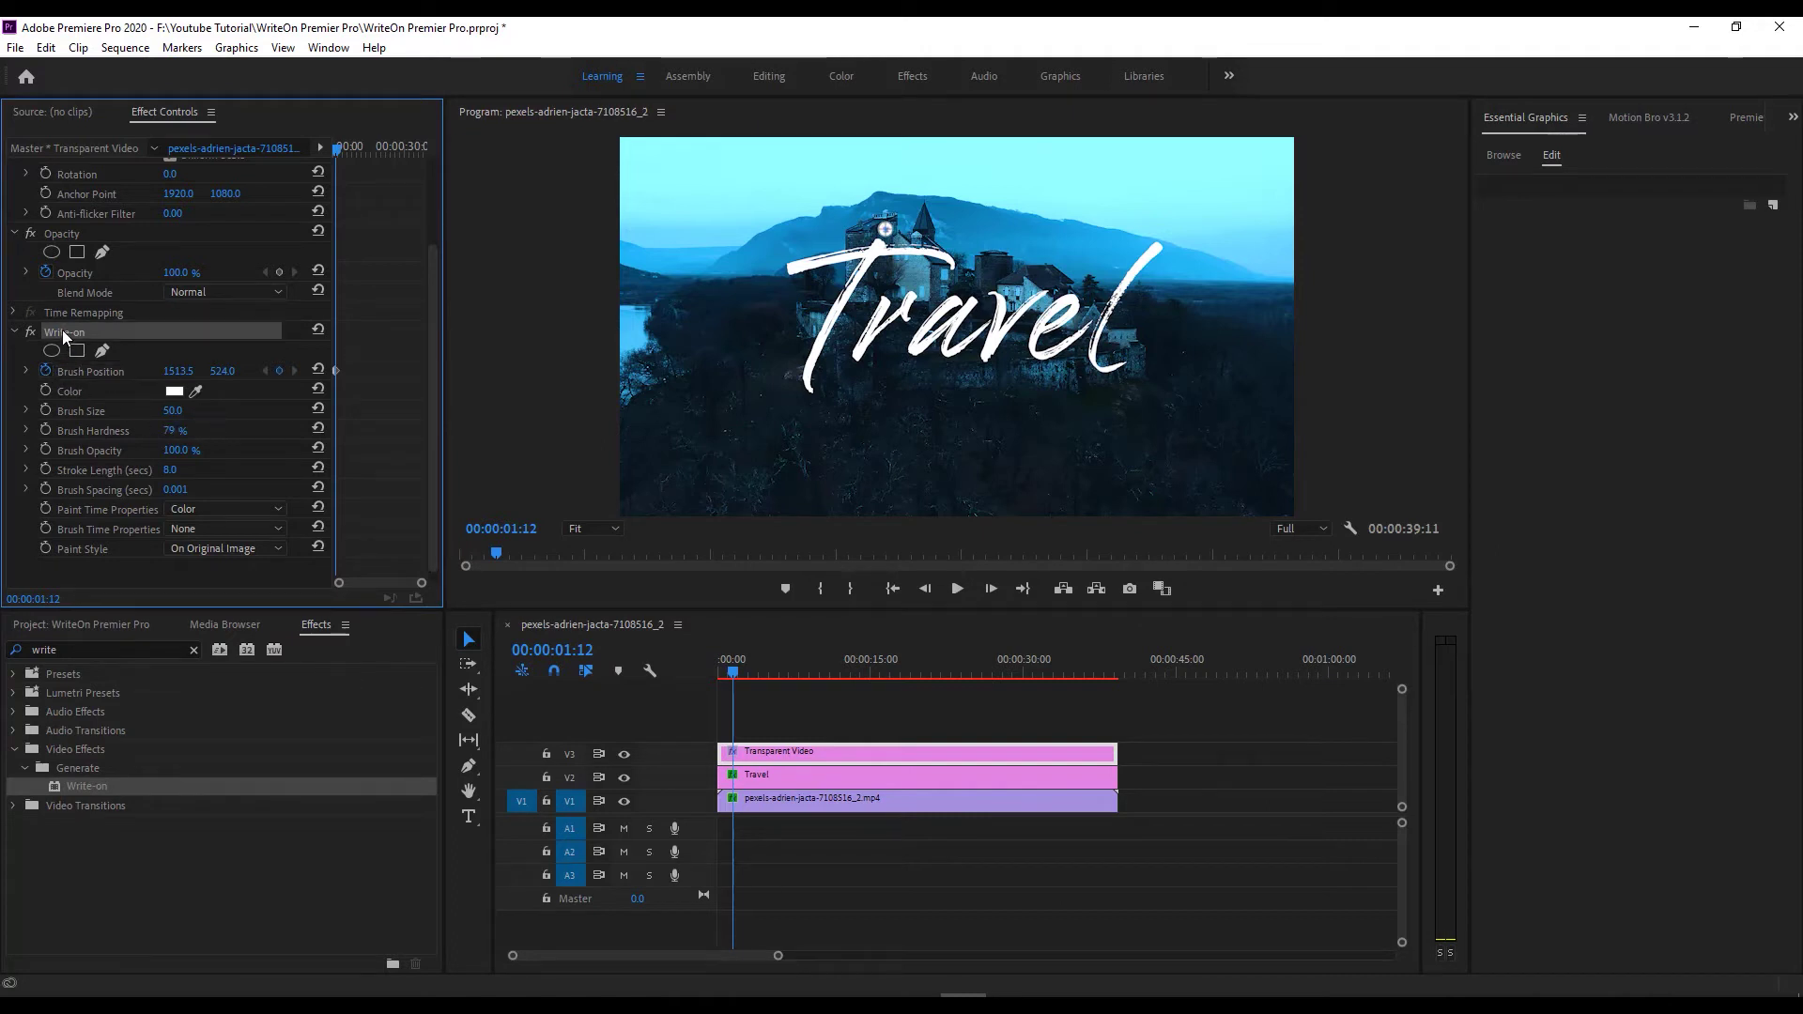
# Step frame by frame, keyframing the brush down the stem of the T.
pyautogui.press('Right')
pyautogui.moveTo(888, 233); pyautogui.dragTo(874, 264)
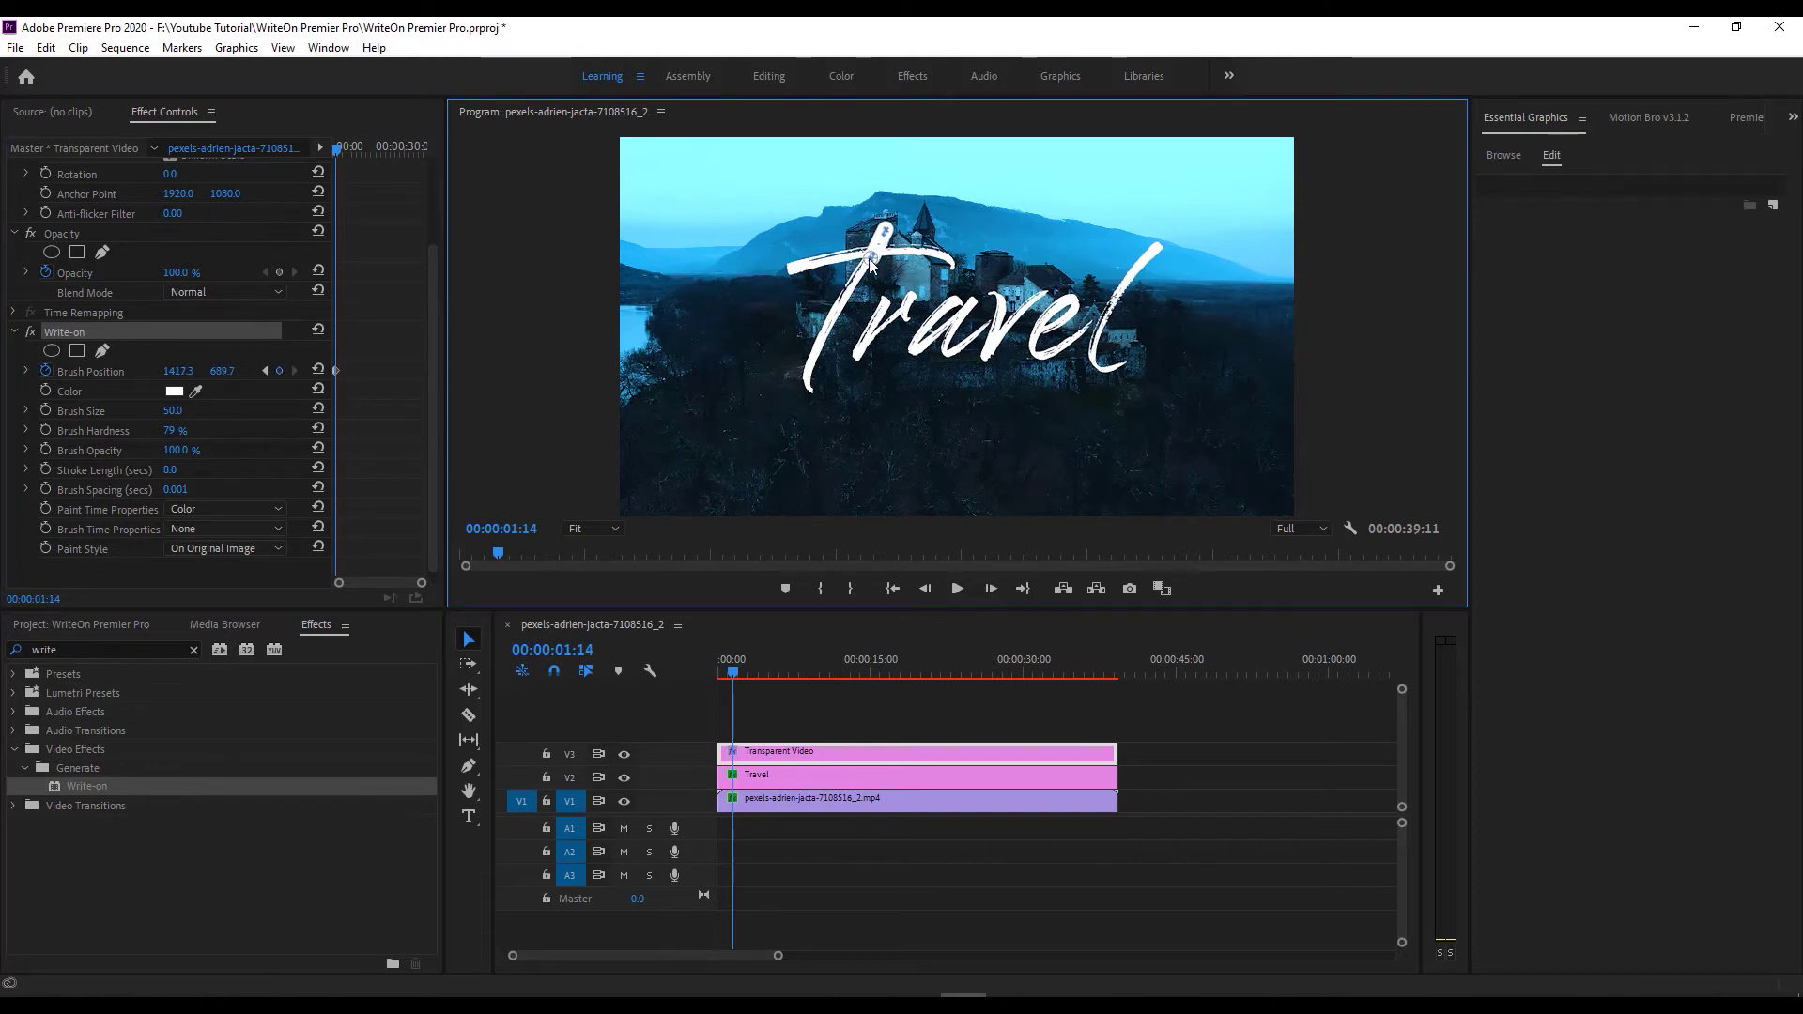
pyautogui.press('Right')
pyautogui.press('Right')
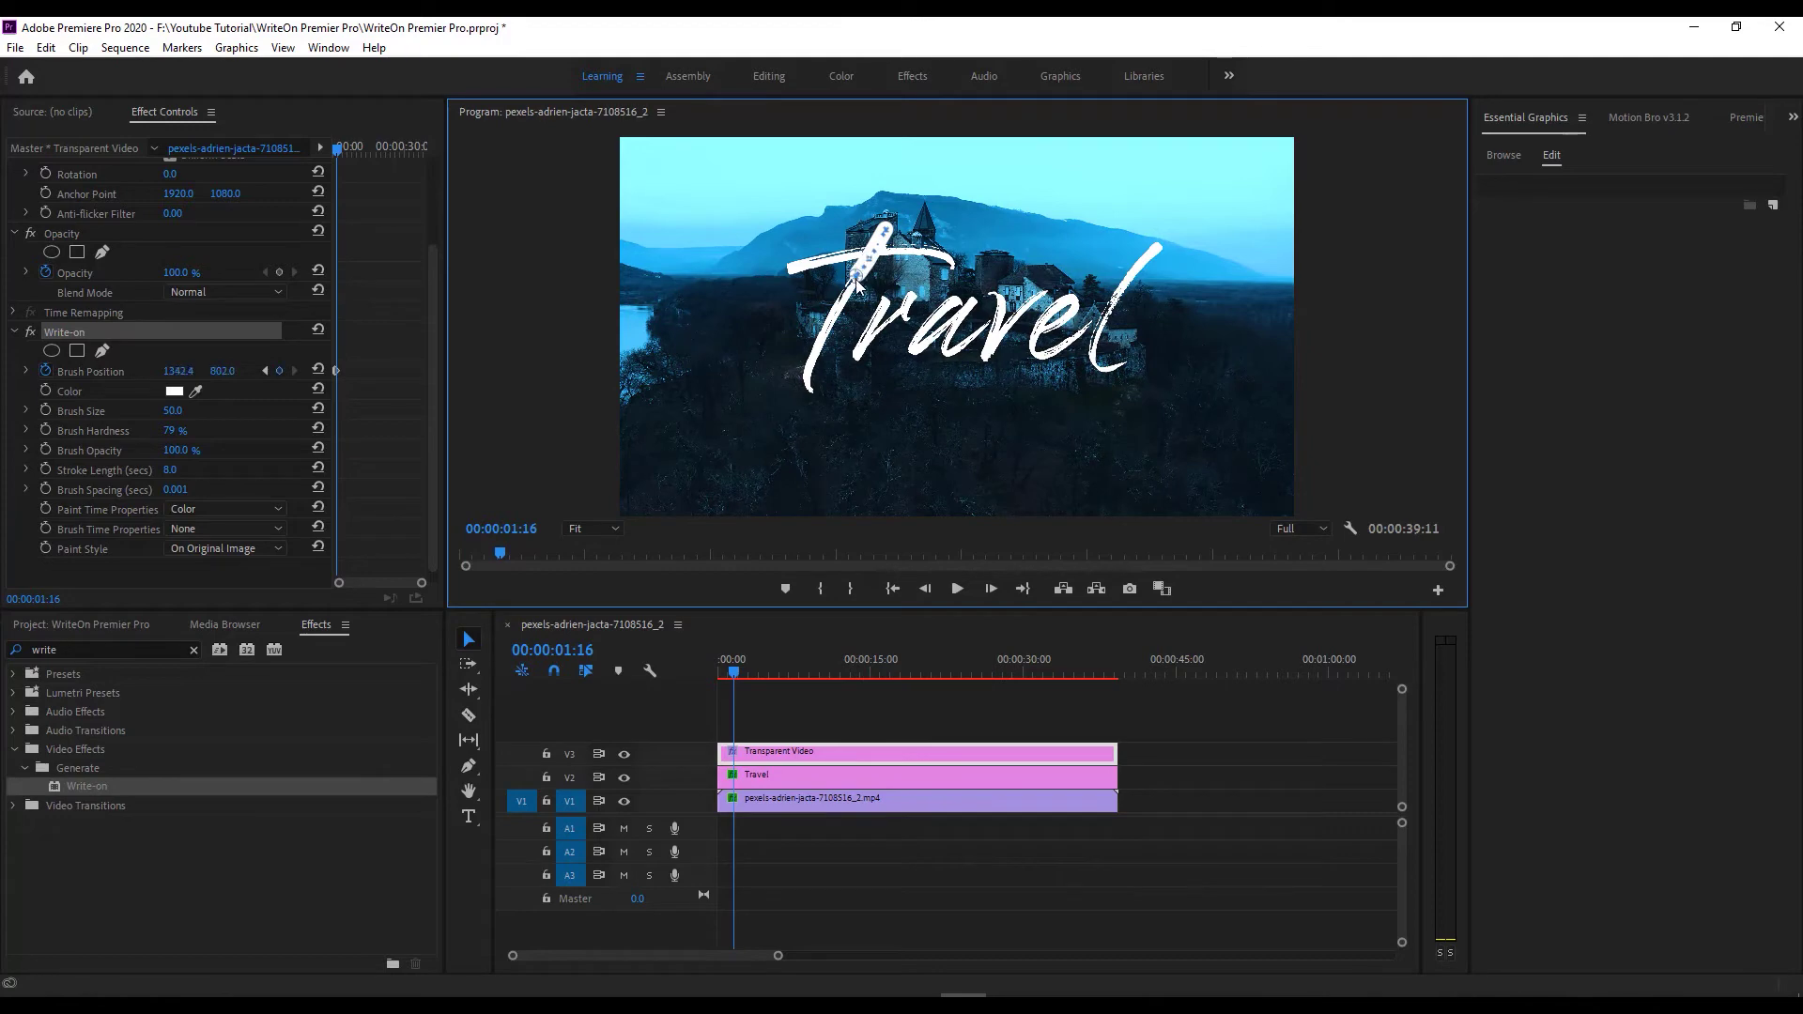
pyautogui.moveTo(857, 285); pyautogui.dragTo(857, 289)
pyautogui.press('Right')
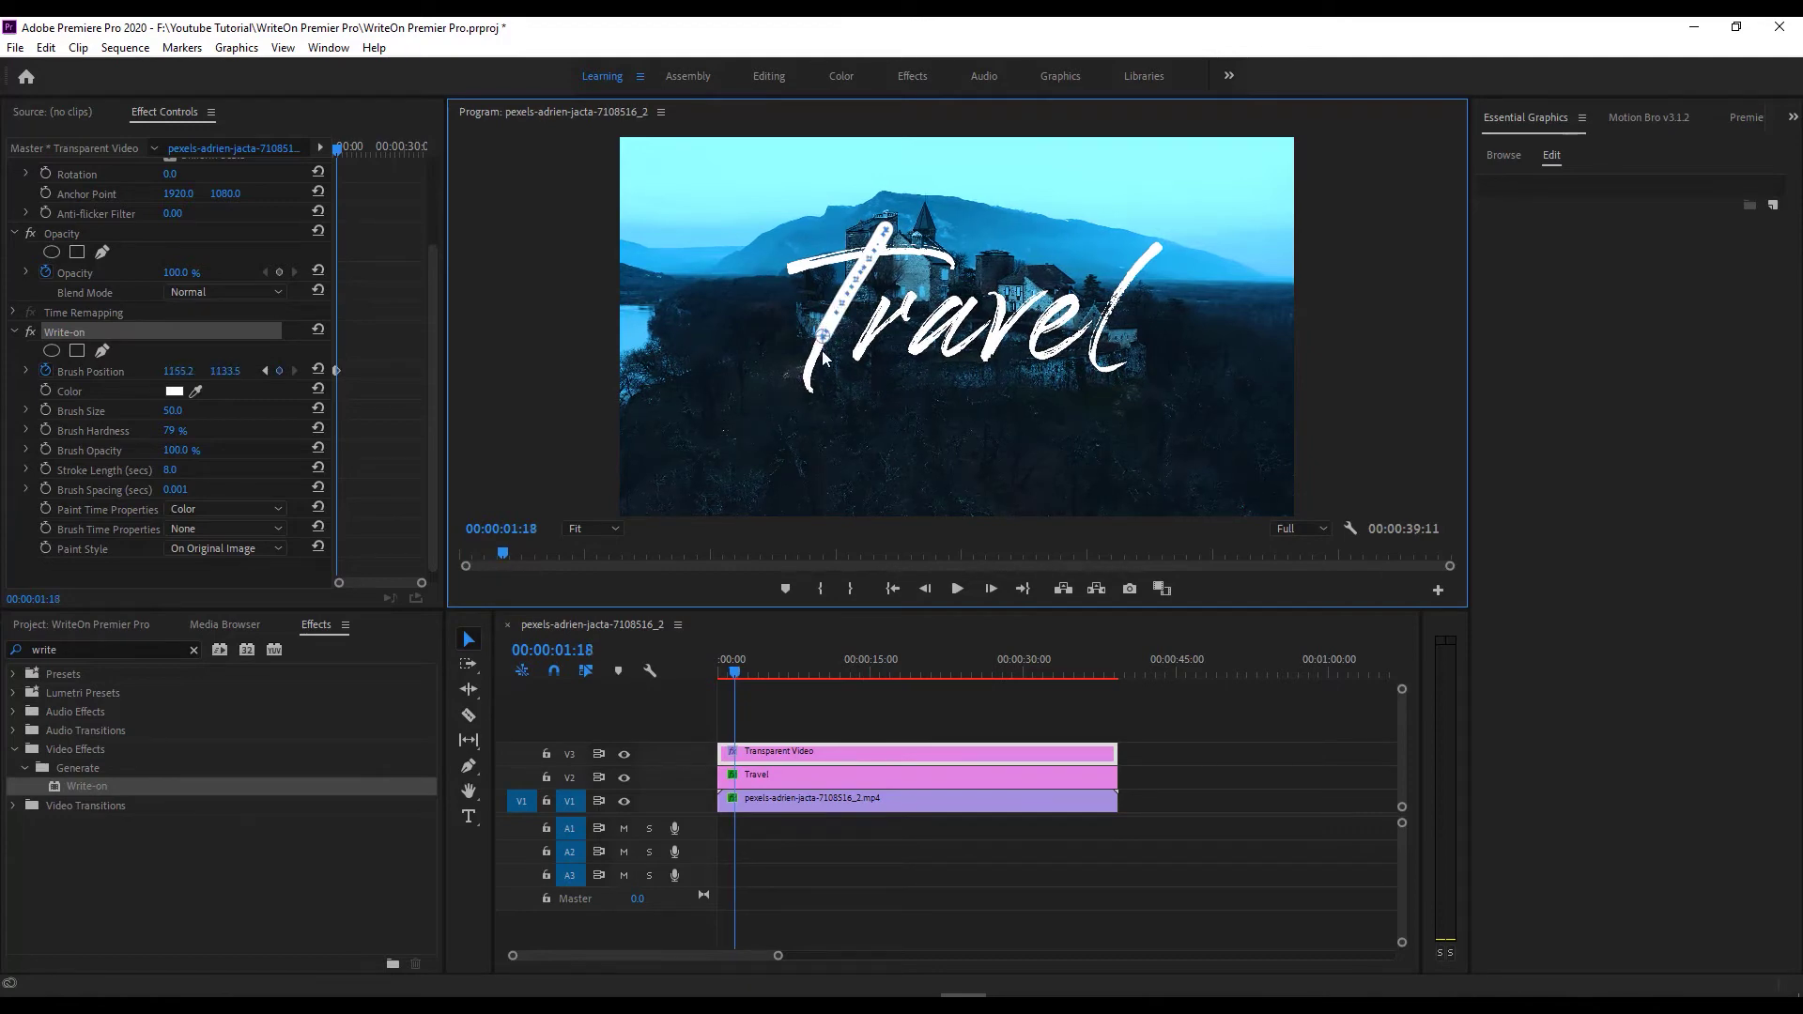
pyautogui.press('Right')
pyautogui.moveTo(823, 343); pyautogui.dragTo(812, 369)
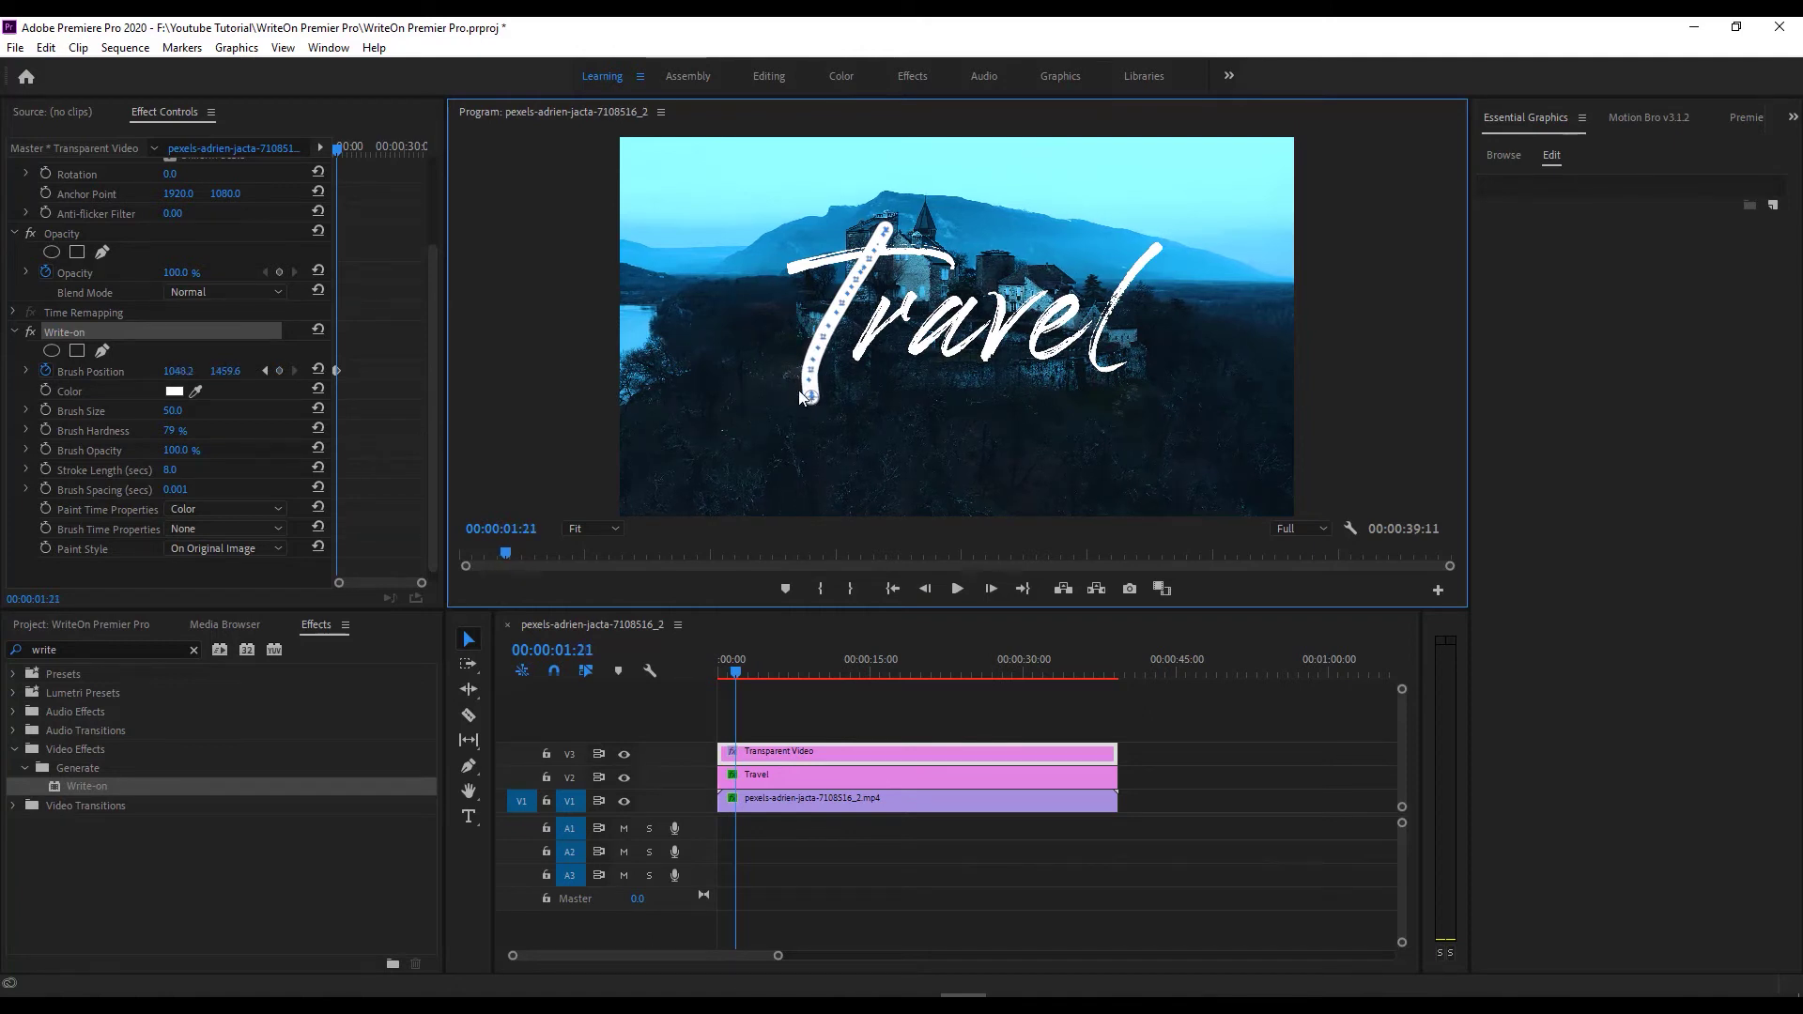
# Continue the stroke across the remaining letters, ending at Brush Position 2992.0, 1240.0.
pyautogui.moveTo(738, 340)
pyautogui.mouseDown()
pyautogui.moveTo(779, 272)
pyautogui.moveTo(929, 248)
pyautogui.moveTo(958, 274)
pyautogui.moveTo(897, 279)
pyautogui.moveTo(857, 354)
pyautogui.moveTo(912, 291)
pyautogui.moveTo(948, 286)
pyautogui.moveTo(906, 317)
pyautogui.moveTo(943, 278)
pyautogui.moveTo(966, 291)
pyautogui.moveTo(956, 306)
pyautogui.moveTo(928, 326)
pyautogui.moveTo(970, 290)
pyautogui.moveTo(951, 278)
pyautogui.moveTo(966, 300)
pyautogui.moveTo(964, 282)
pyautogui.moveTo(896, 361)
pyautogui.moveTo(979, 292)
pyautogui.moveTo(945, 345)
pyautogui.moveTo(989, 343)
pyautogui.moveTo(1000, 314)
pyautogui.moveTo(980, 290)
pyautogui.moveTo(1007, 282)
pyautogui.moveTo(993, 368)
pyautogui.moveTo(1082, 279)
pyautogui.moveTo(1039, 329)
pyautogui.moveTo(1108, 317)
pyautogui.moveTo(1105, 289)
pyautogui.moveTo(1054, 352)
pyautogui.moveTo(1106, 352)
pyautogui.moveTo(1134, 316)
pyautogui.moveTo(1150, 198)
pyautogui.moveTo(1253, 195)
pyautogui.moveTo(1149, 321)
pyautogui.moveTo(1141, 378)
pyautogui.moveTo(1181, 385)
pyautogui.mouseUp()
pyautogui.press('Right')
pyautogui.press('Right')
pyautogui.press('Right')
pyautogui.press('Right')
pyautogui.press('Right')
pyautogui.press('Right')
pyautogui.press('Right')
pyautogui.press('Right')
pyautogui.press('Right')
pyautogui.press('Right')
pyautogui.press('Right')
pyautogui.press('Right')
pyautogui.press('Right')
pyautogui.press('Right')
pyautogui.press('Right')
pyautogui.press('Right')
pyautogui.press('Right')
pyautogui.press('Right')
pyautogui.press('Right')
pyautogui.press('Right')
pyautogui.press('Right')
pyautogui.press('Right')
pyautogui.press('Right')
pyautogui.press('Right')
pyautogui.press('Right')
pyautogui.press('Right')
pyautogui.press('Right')
pyautogui.press('Right')
pyautogui.press('Right')
pyautogui.press('Right')
pyautogui.press('Right')
pyautogui.press('Right')
pyautogui.press('Right')
pyautogui.press('Right')
pyautogui.press('Right')
pyautogui.press('Right')
pyautogui.press('Right')
pyautogui.press('Right')
pyautogui.press('Right')
pyautogui.press('Right')
pyautogui.press('Right')
pyautogui.press('Right')
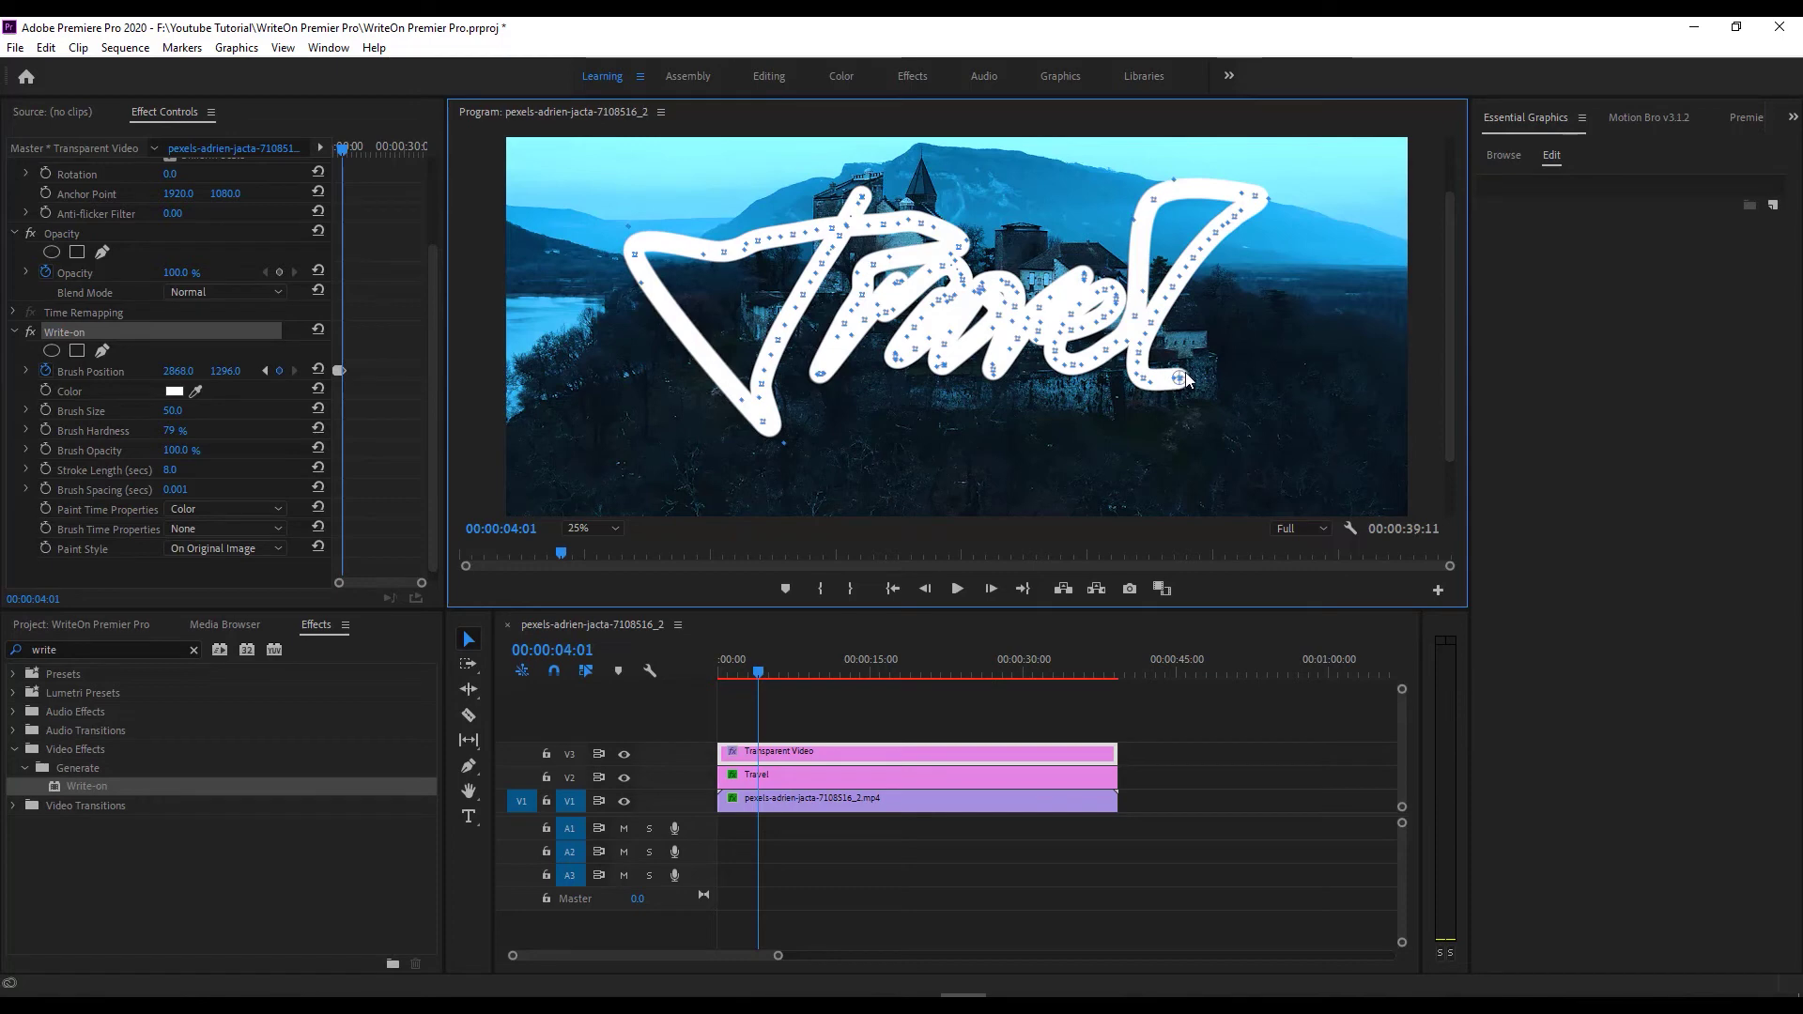
pyautogui.moveTo(1211, 368); pyautogui.dragTo(1210, 370)
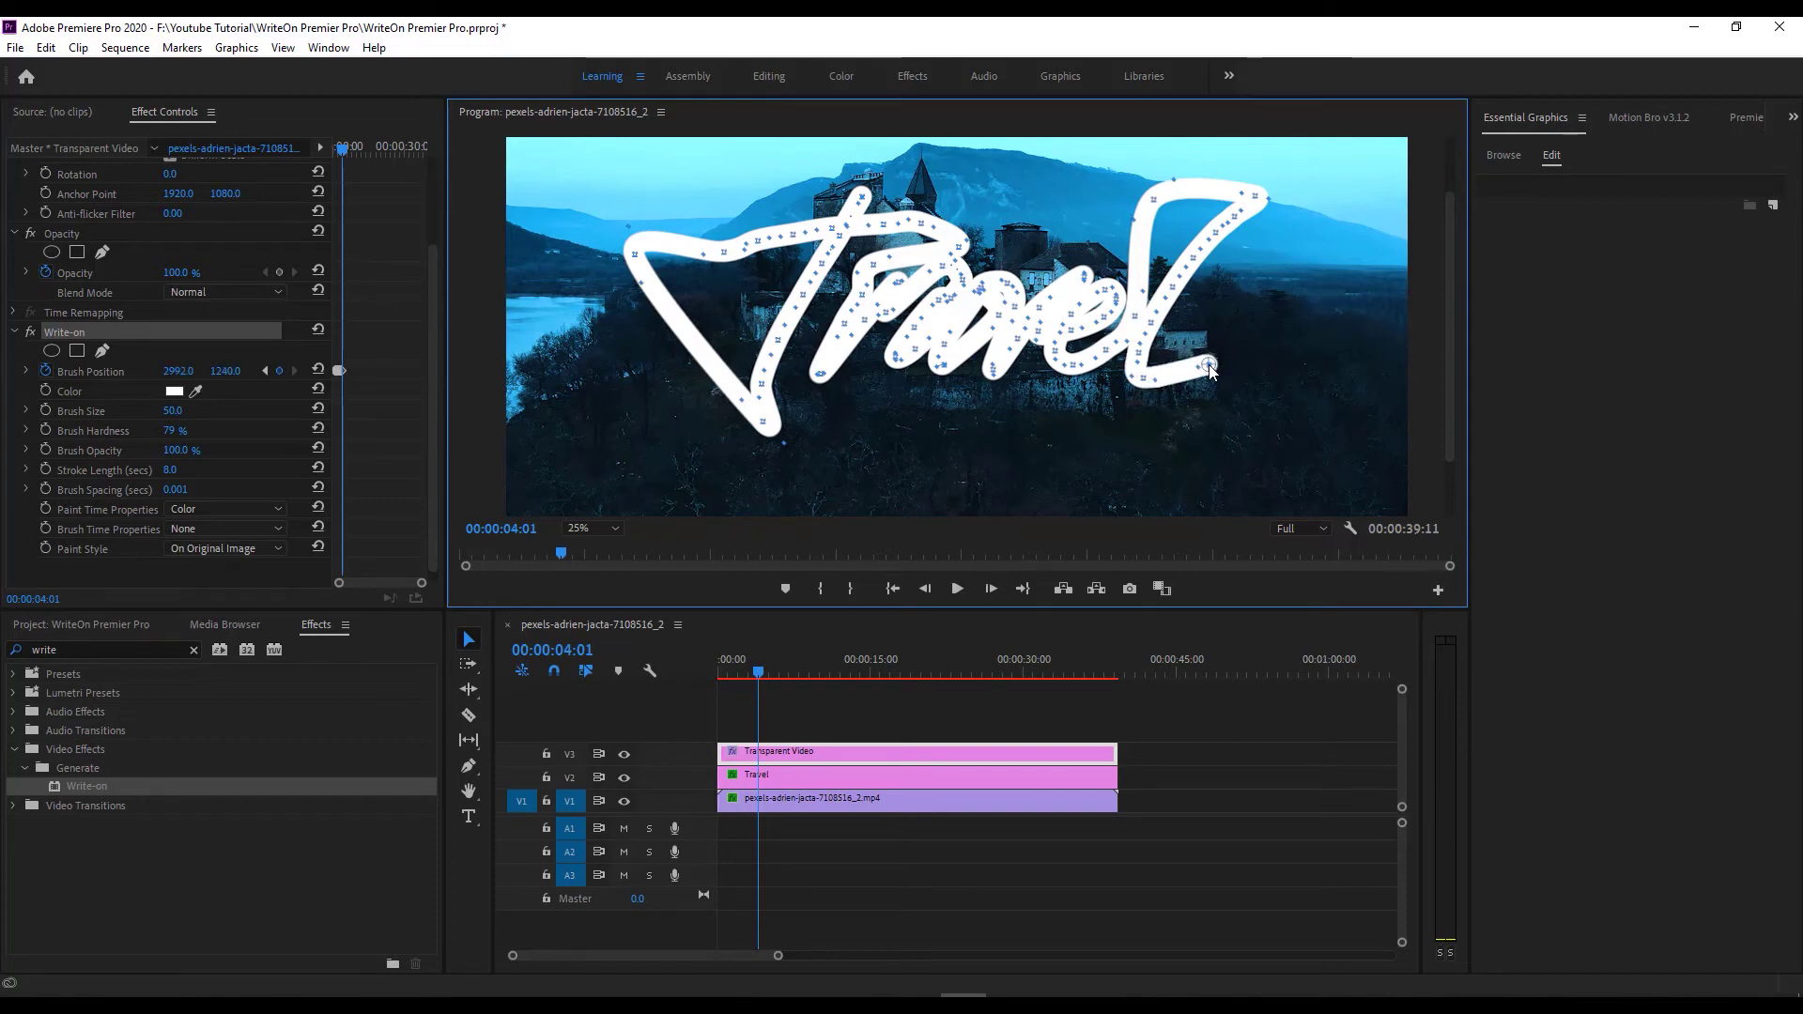
pyautogui.press('Right')
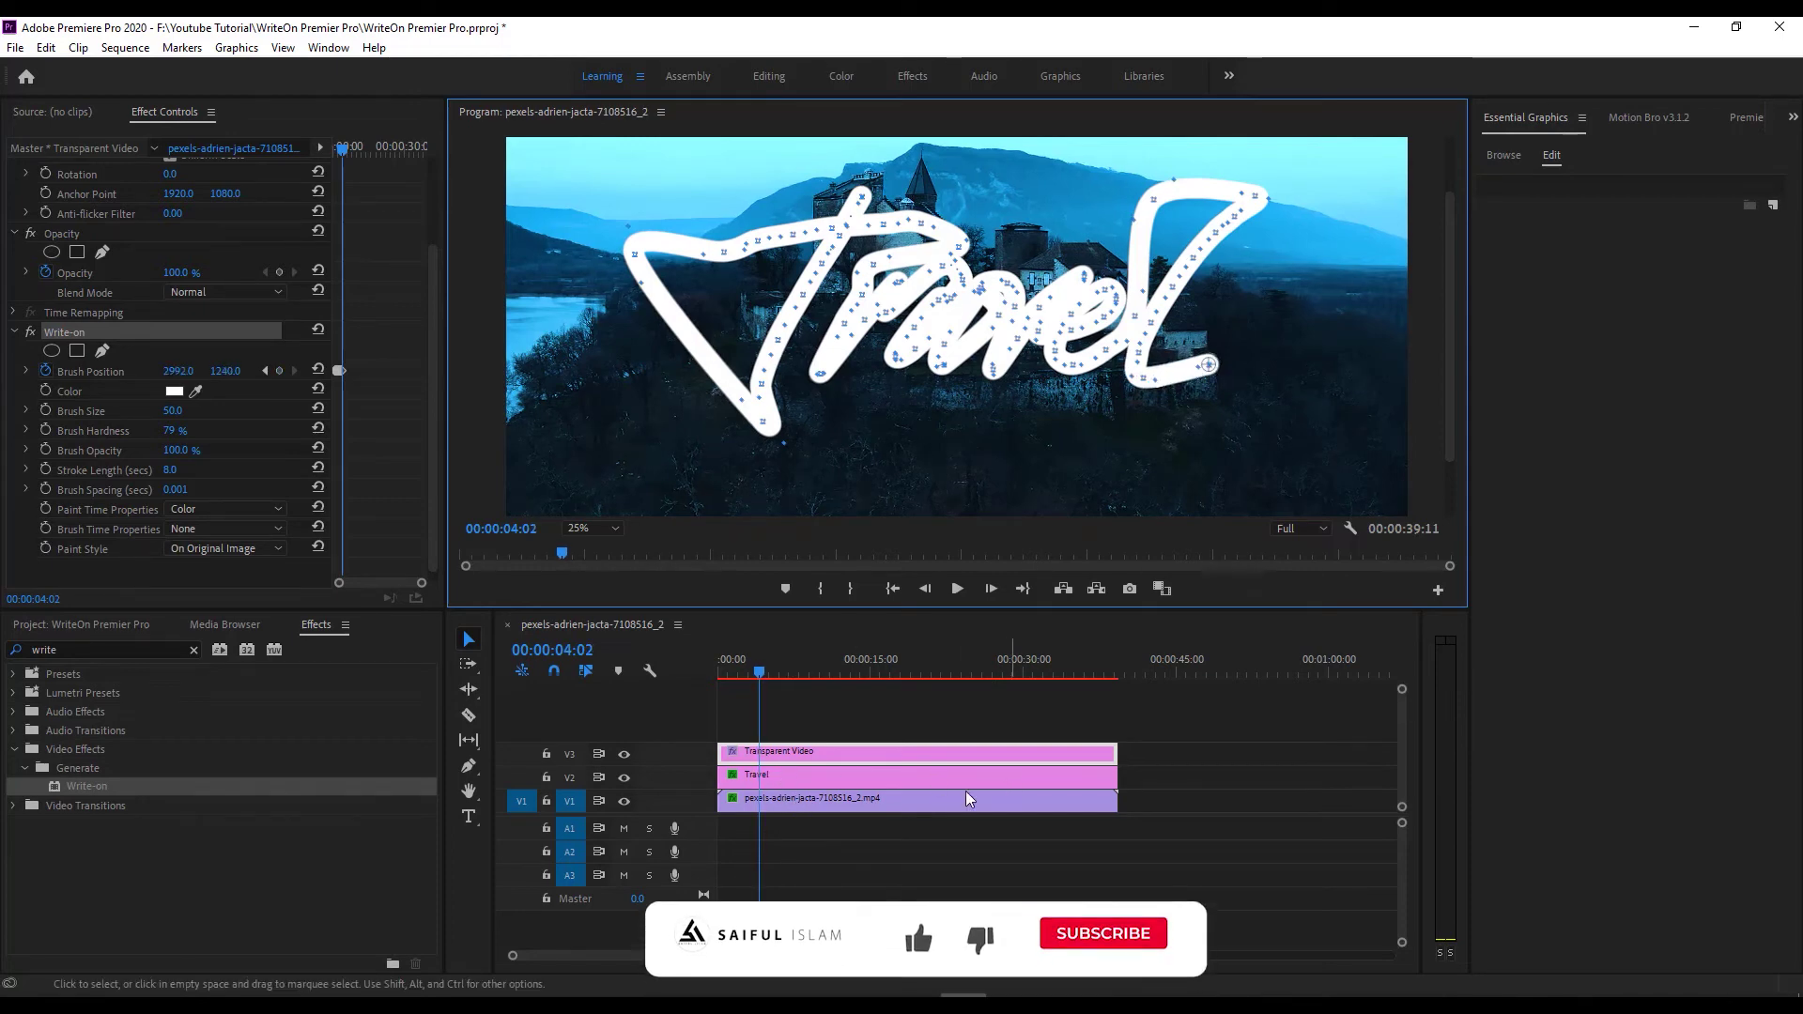
# Find Track Matte Key by searching 'track' and apply it to the Travel title clip.
pyautogui.click(796, 776)
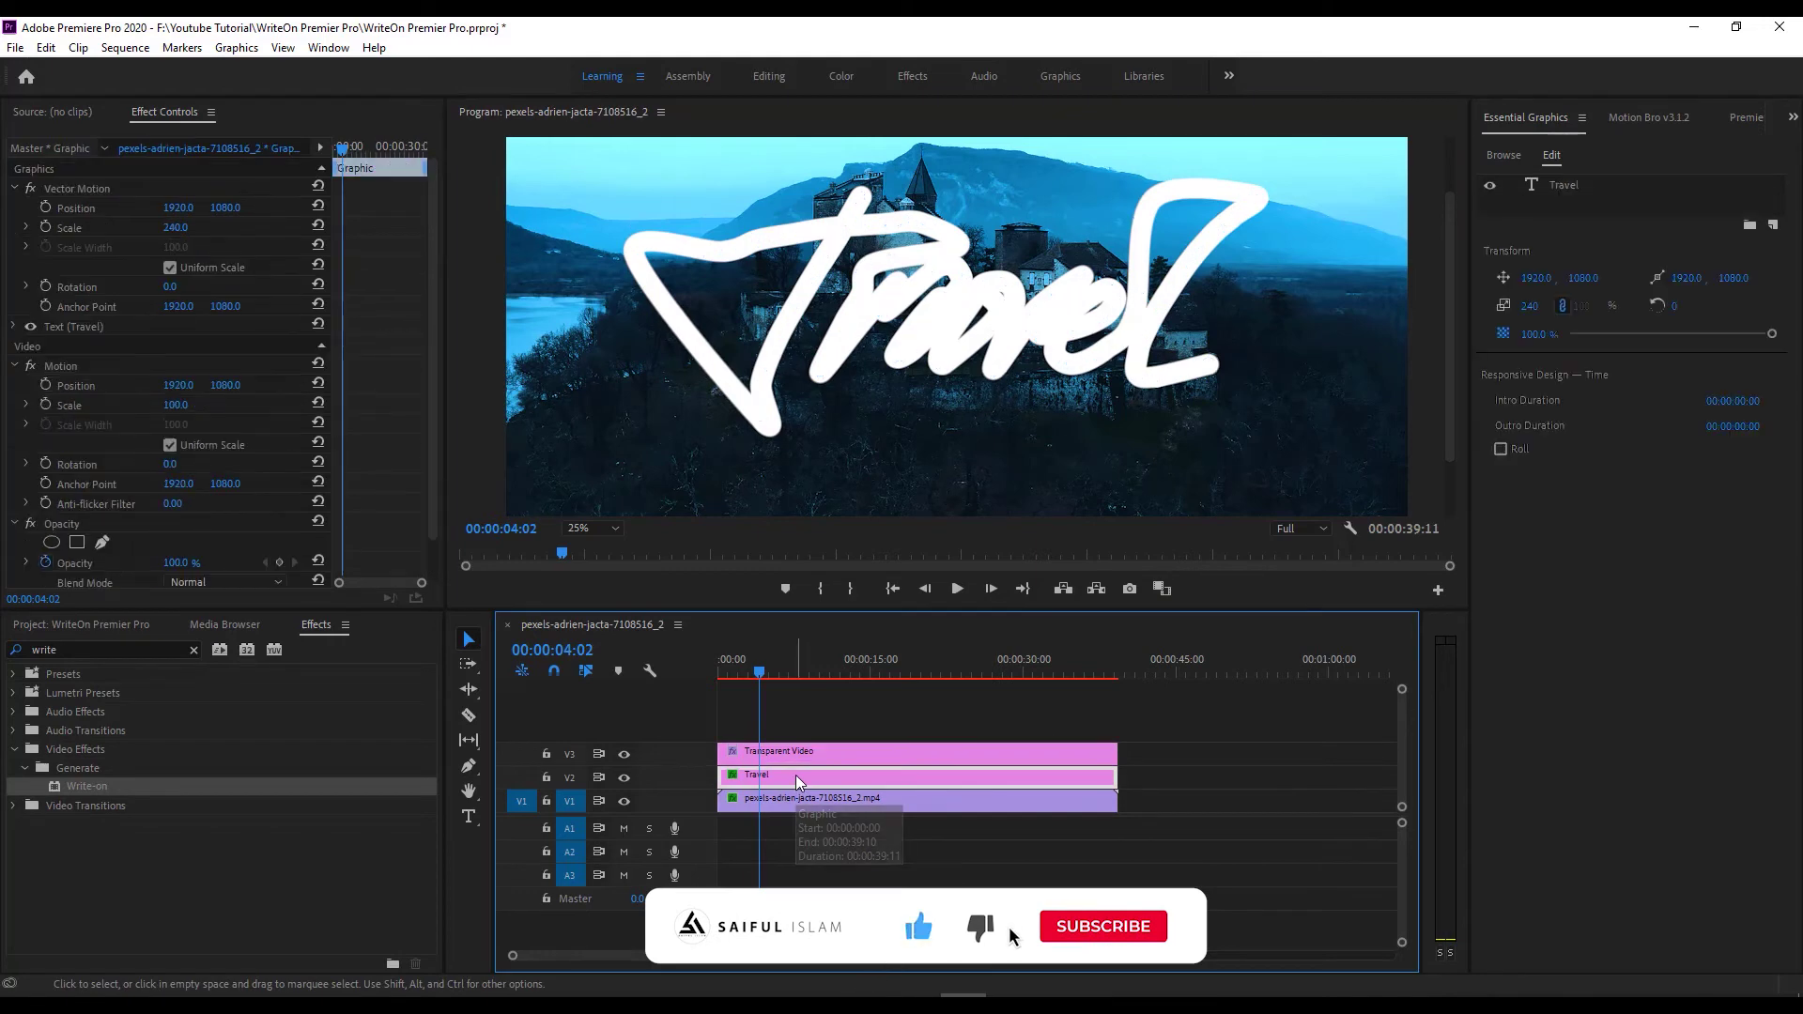
pyautogui.click(72, 650)
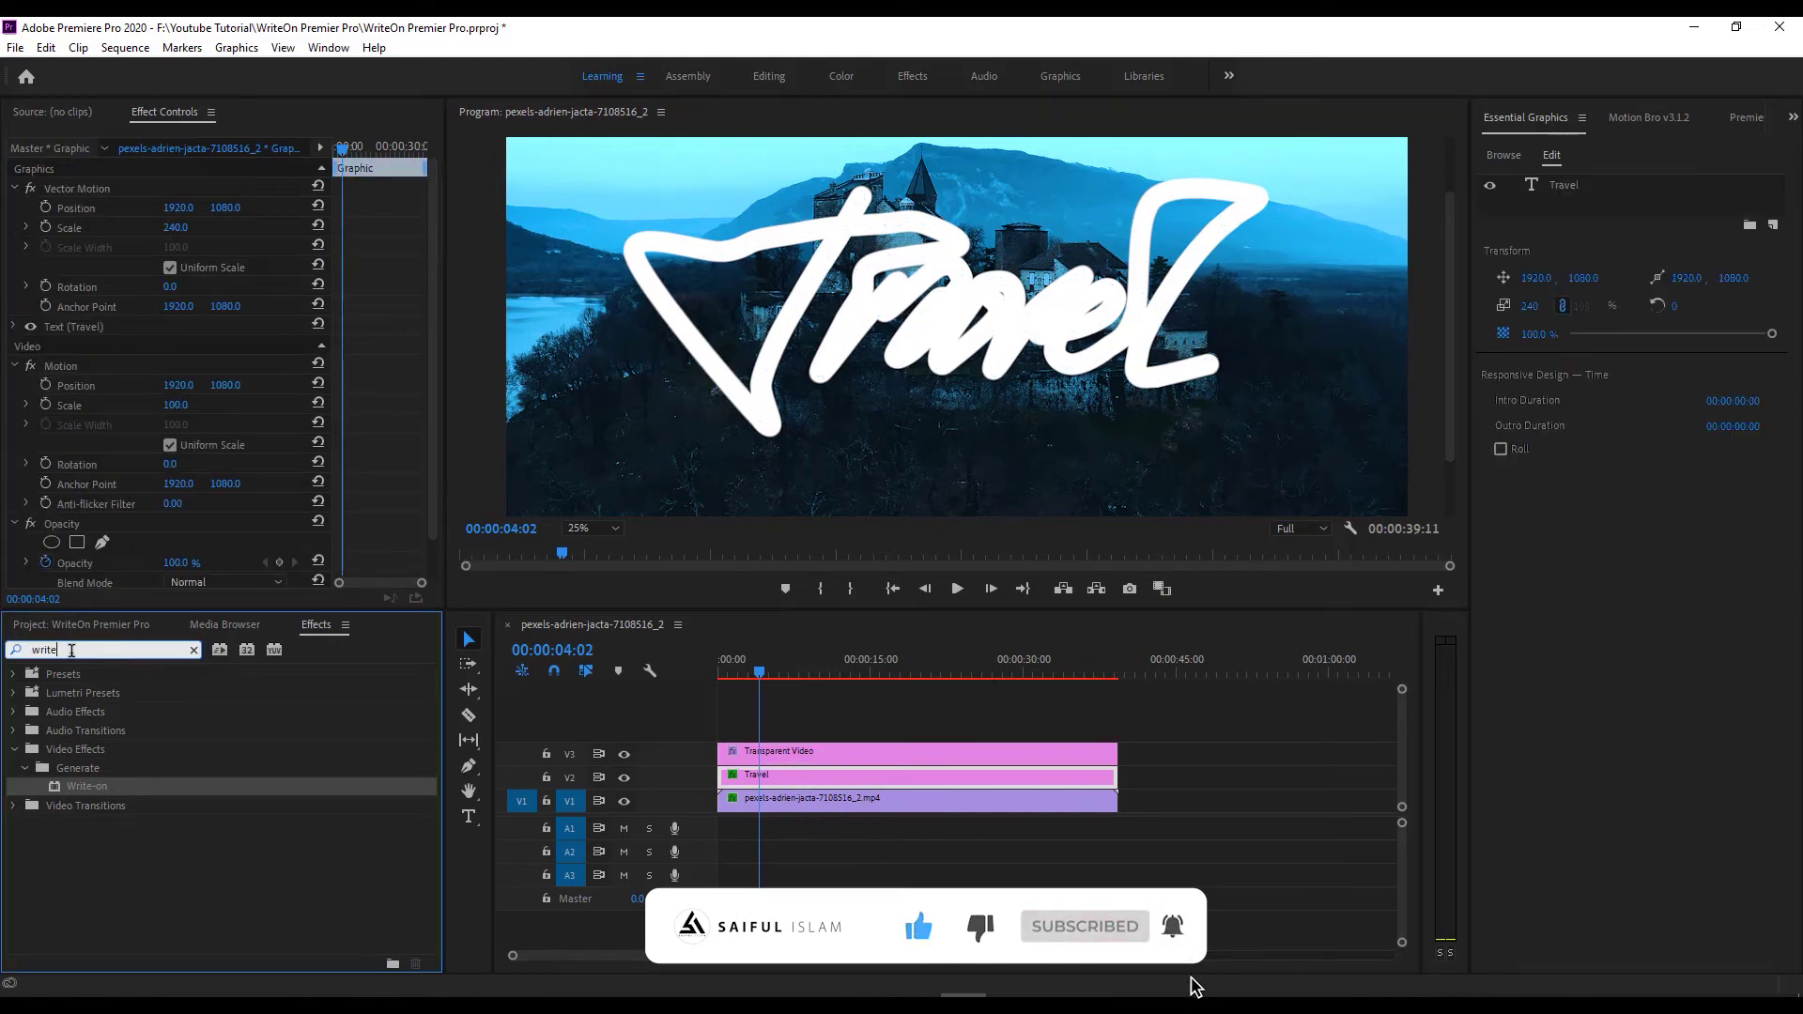
pyautogui.write('track')
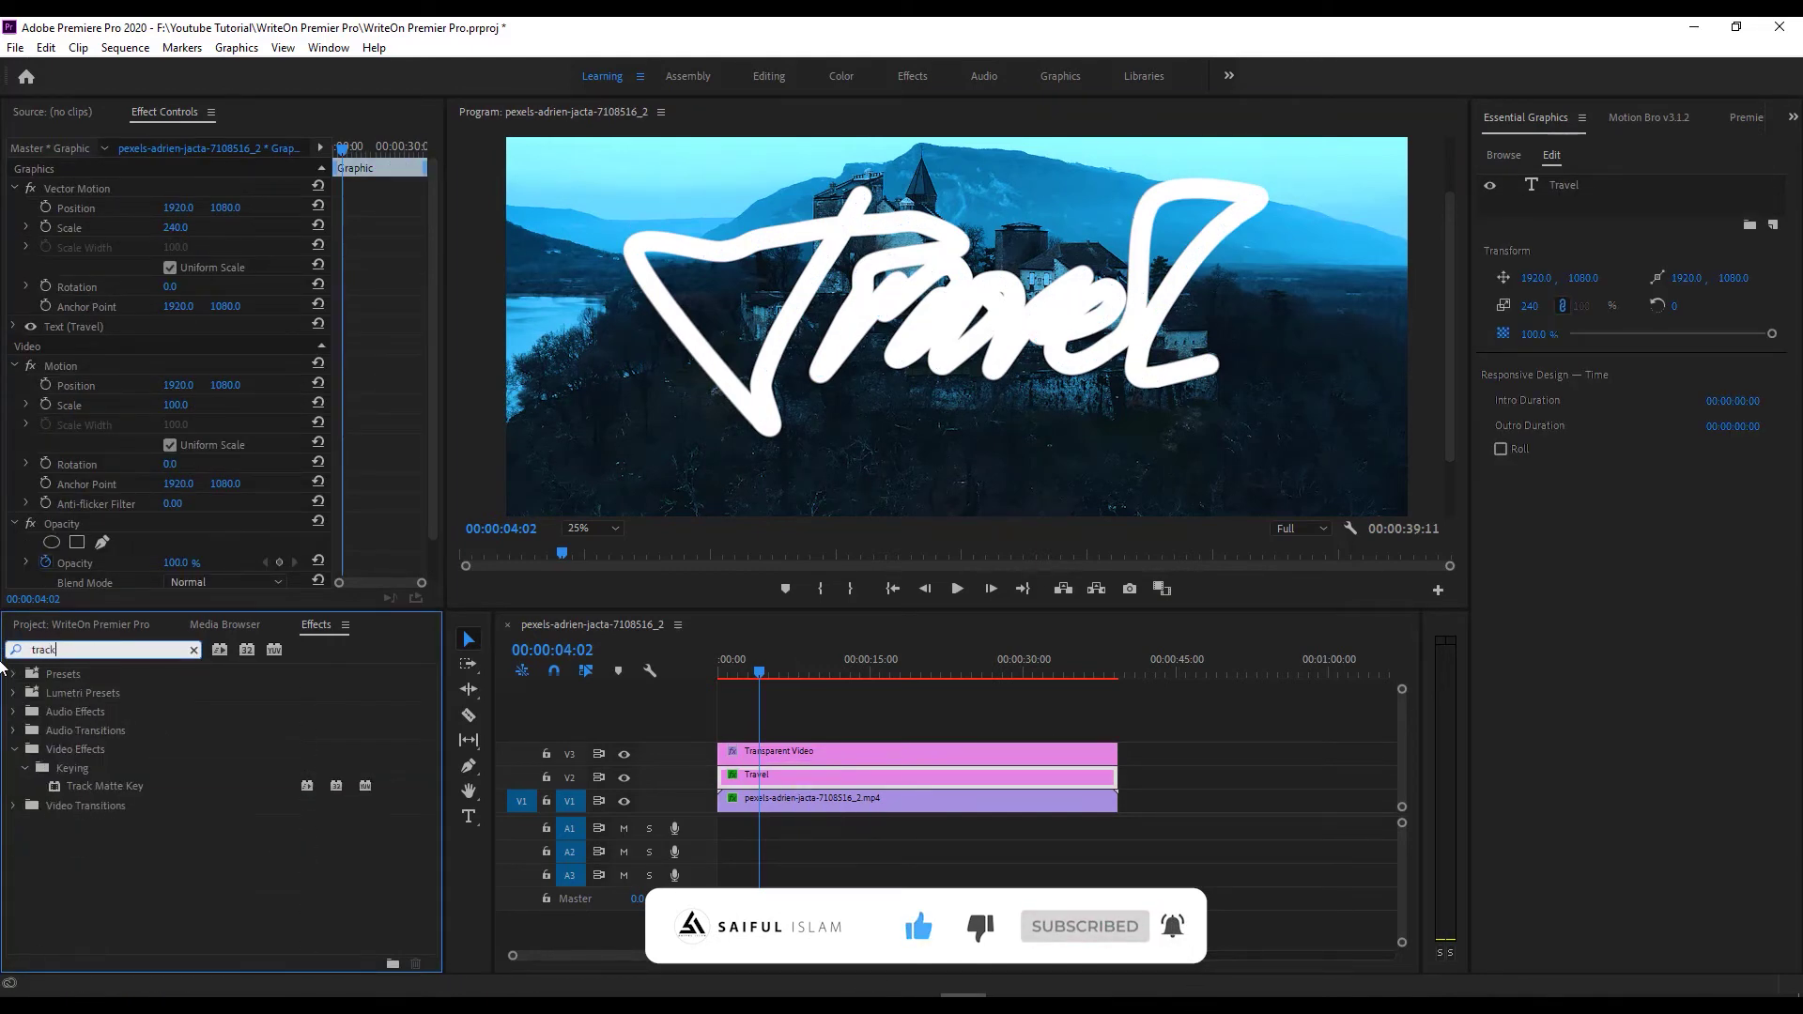
pyautogui.click(99, 786)
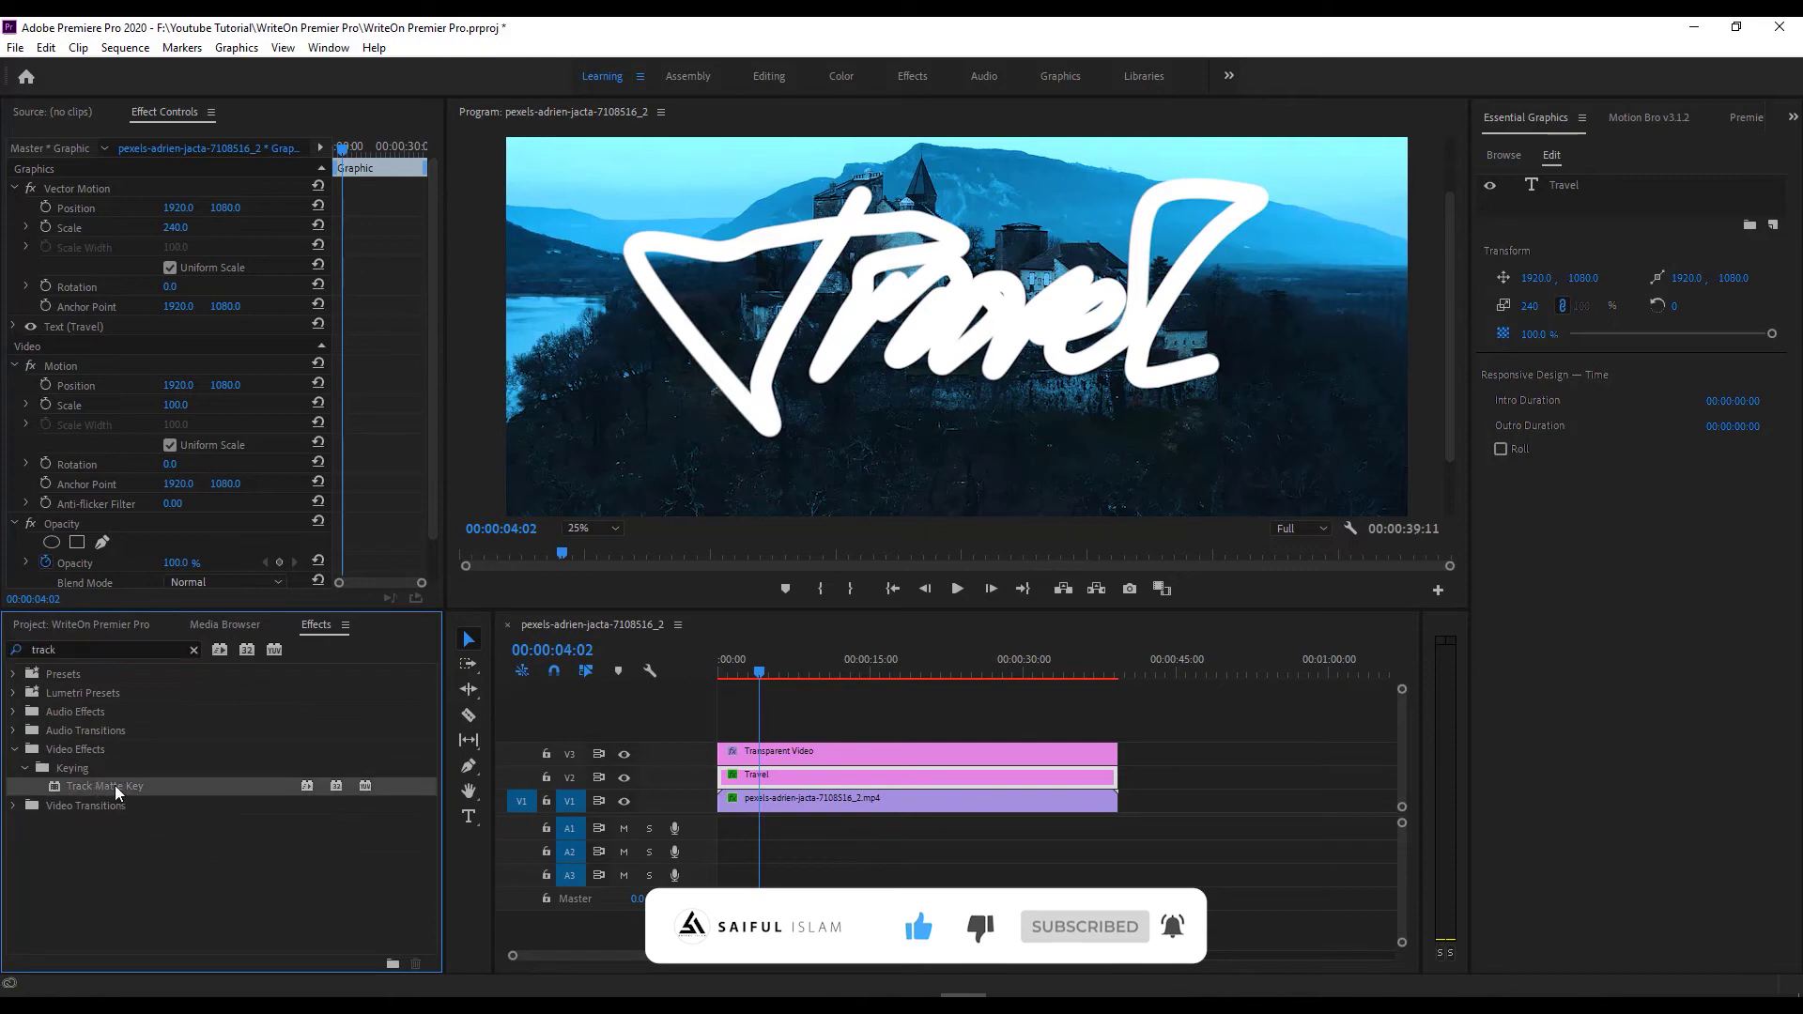
pyautogui.moveTo(115, 793); pyautogui.dragTo(742, 783)
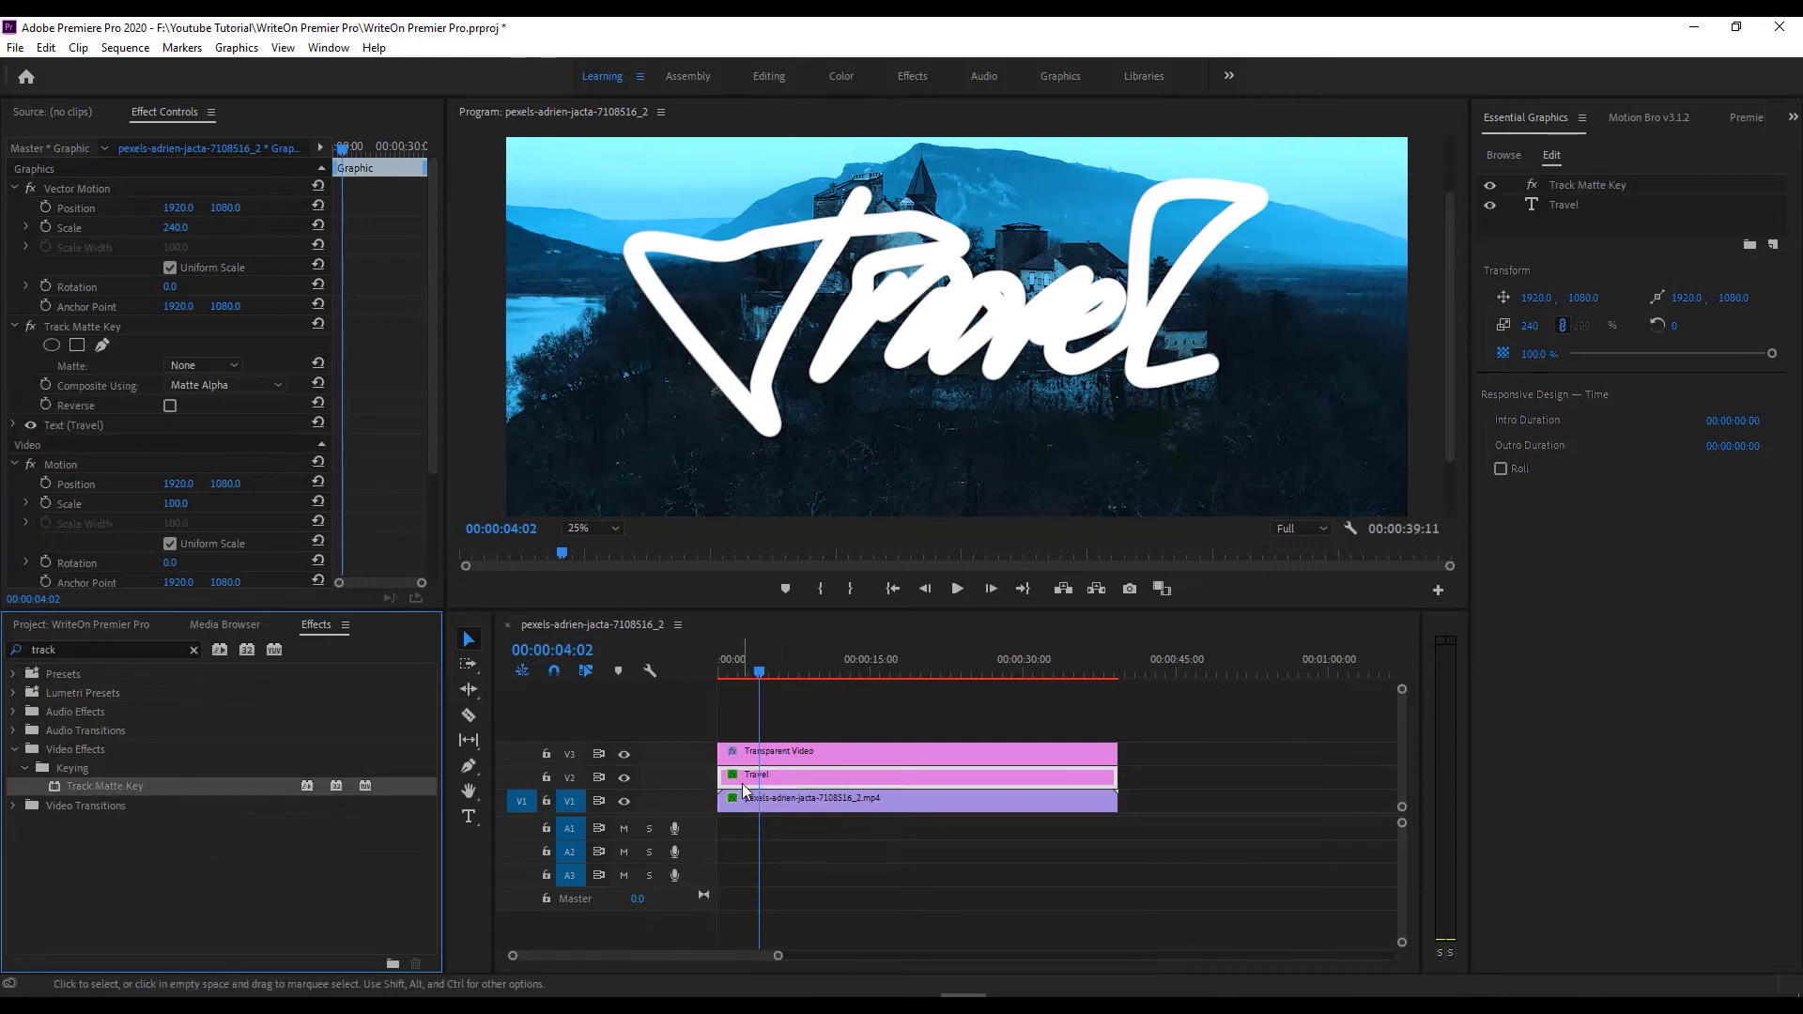
# Set the Track Matte to Video 3 with alpha compositing and scrub back to preview.
pyautogui.click(84, 327)
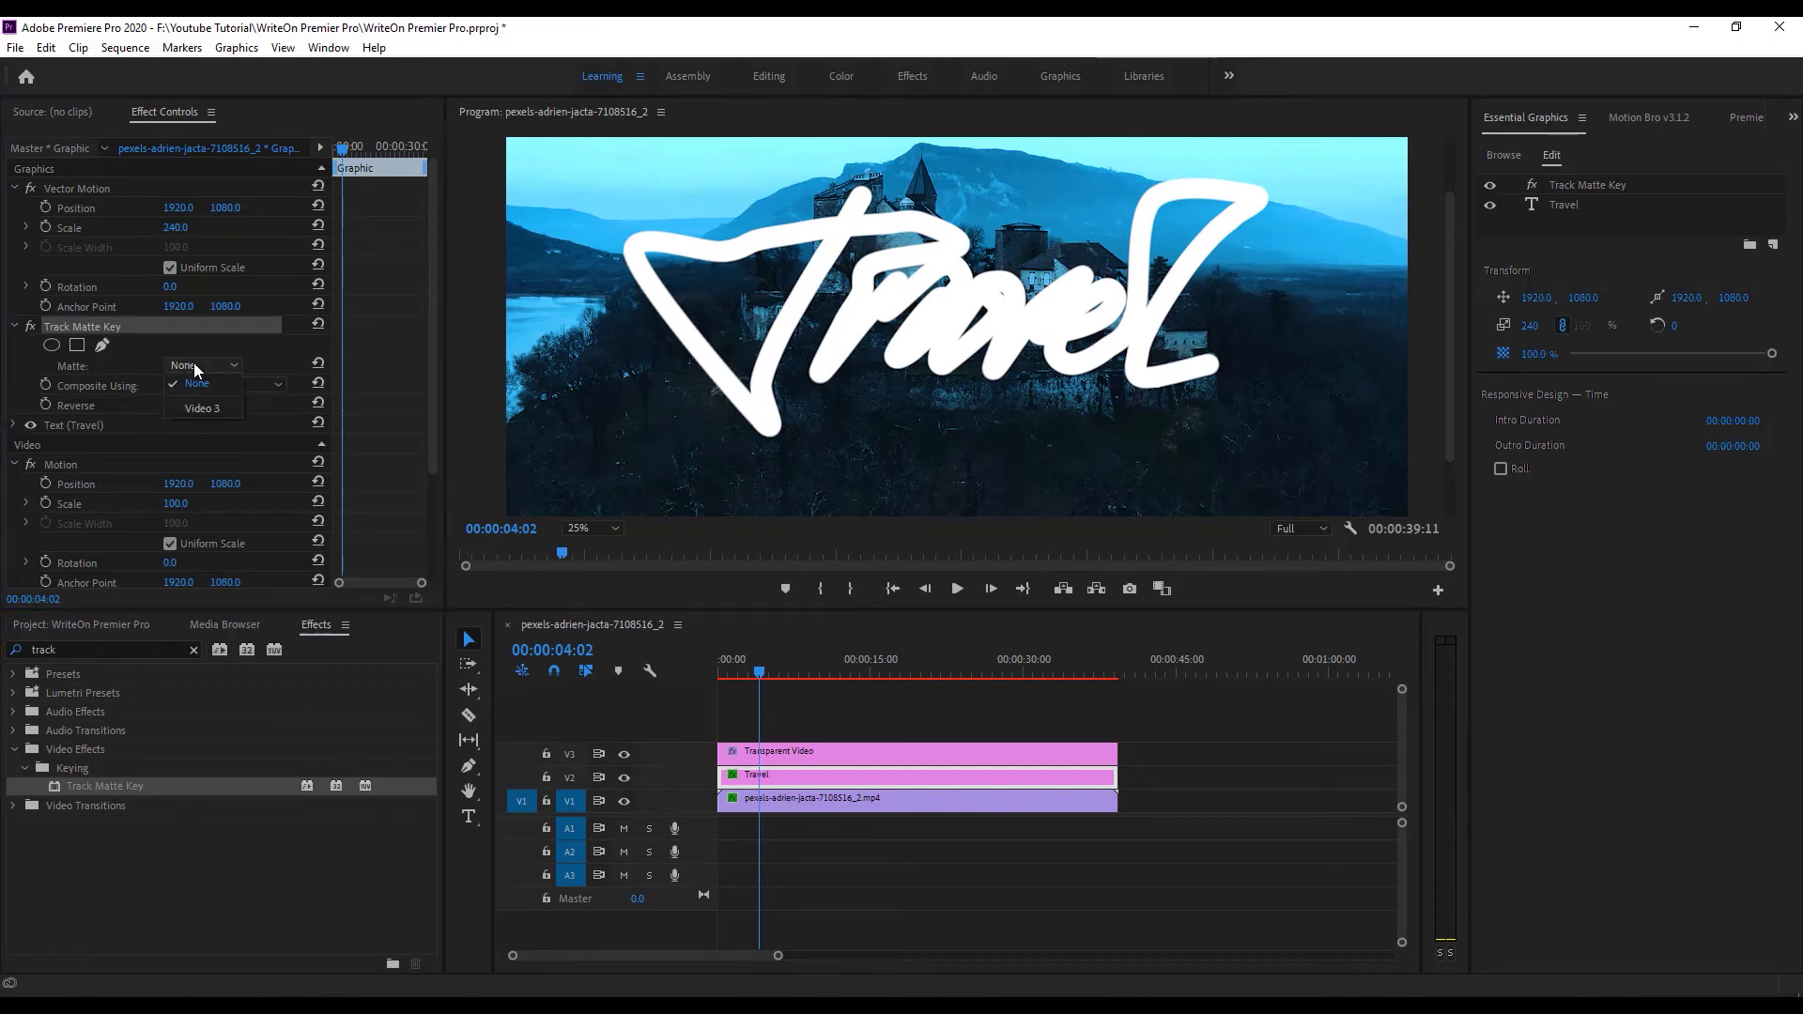
pyautogui.click(200, 410)
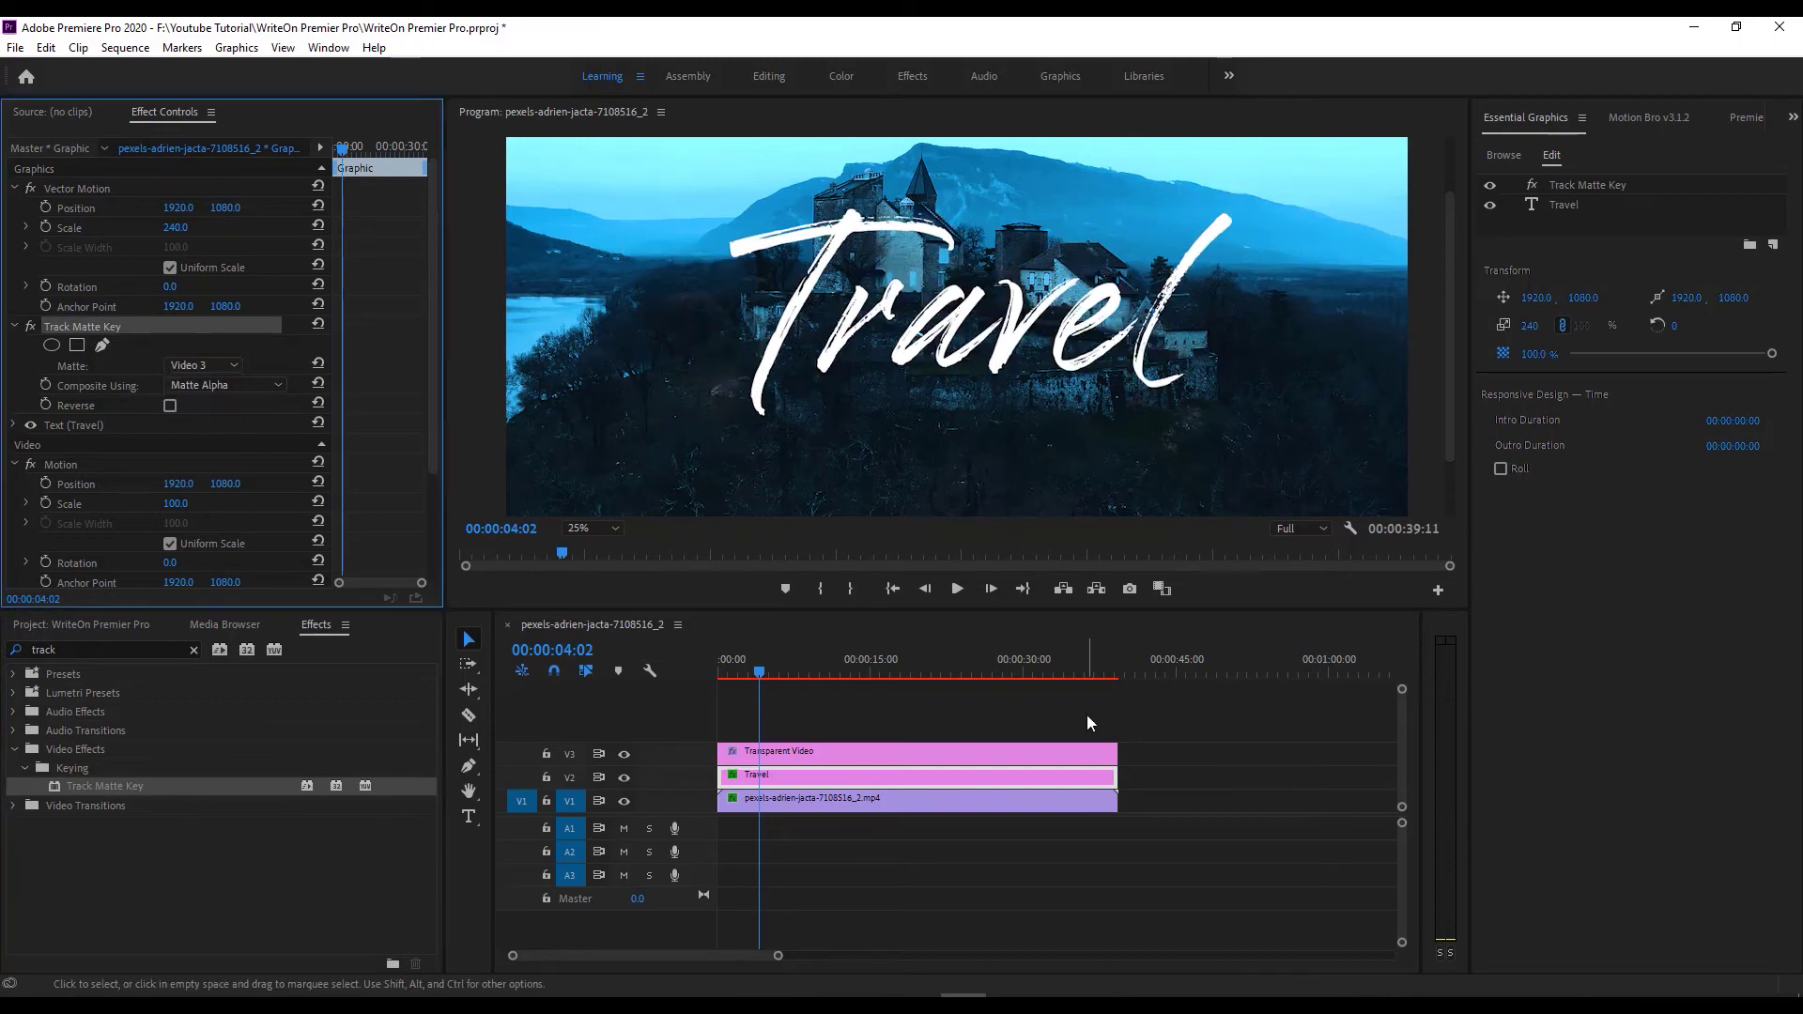
pyautogui.moveTo(755, 673); pyautogui.dragTo(712, 684)
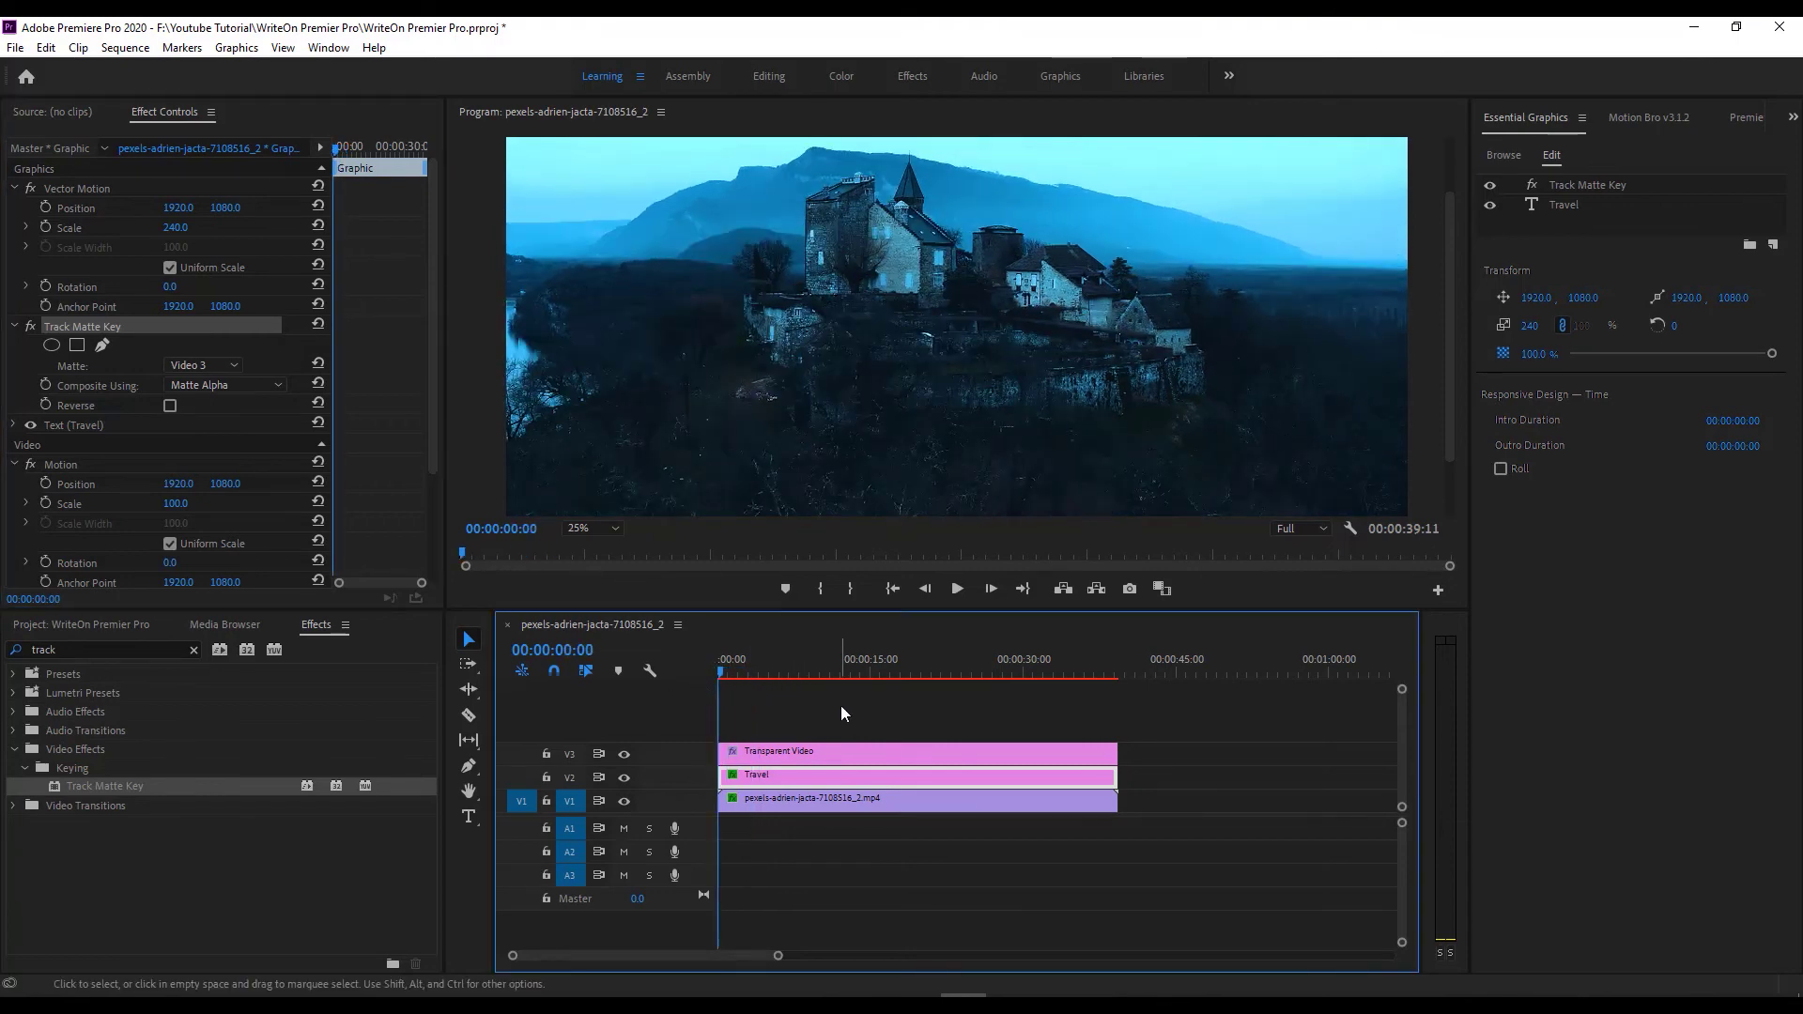
pyautogui.press('space')
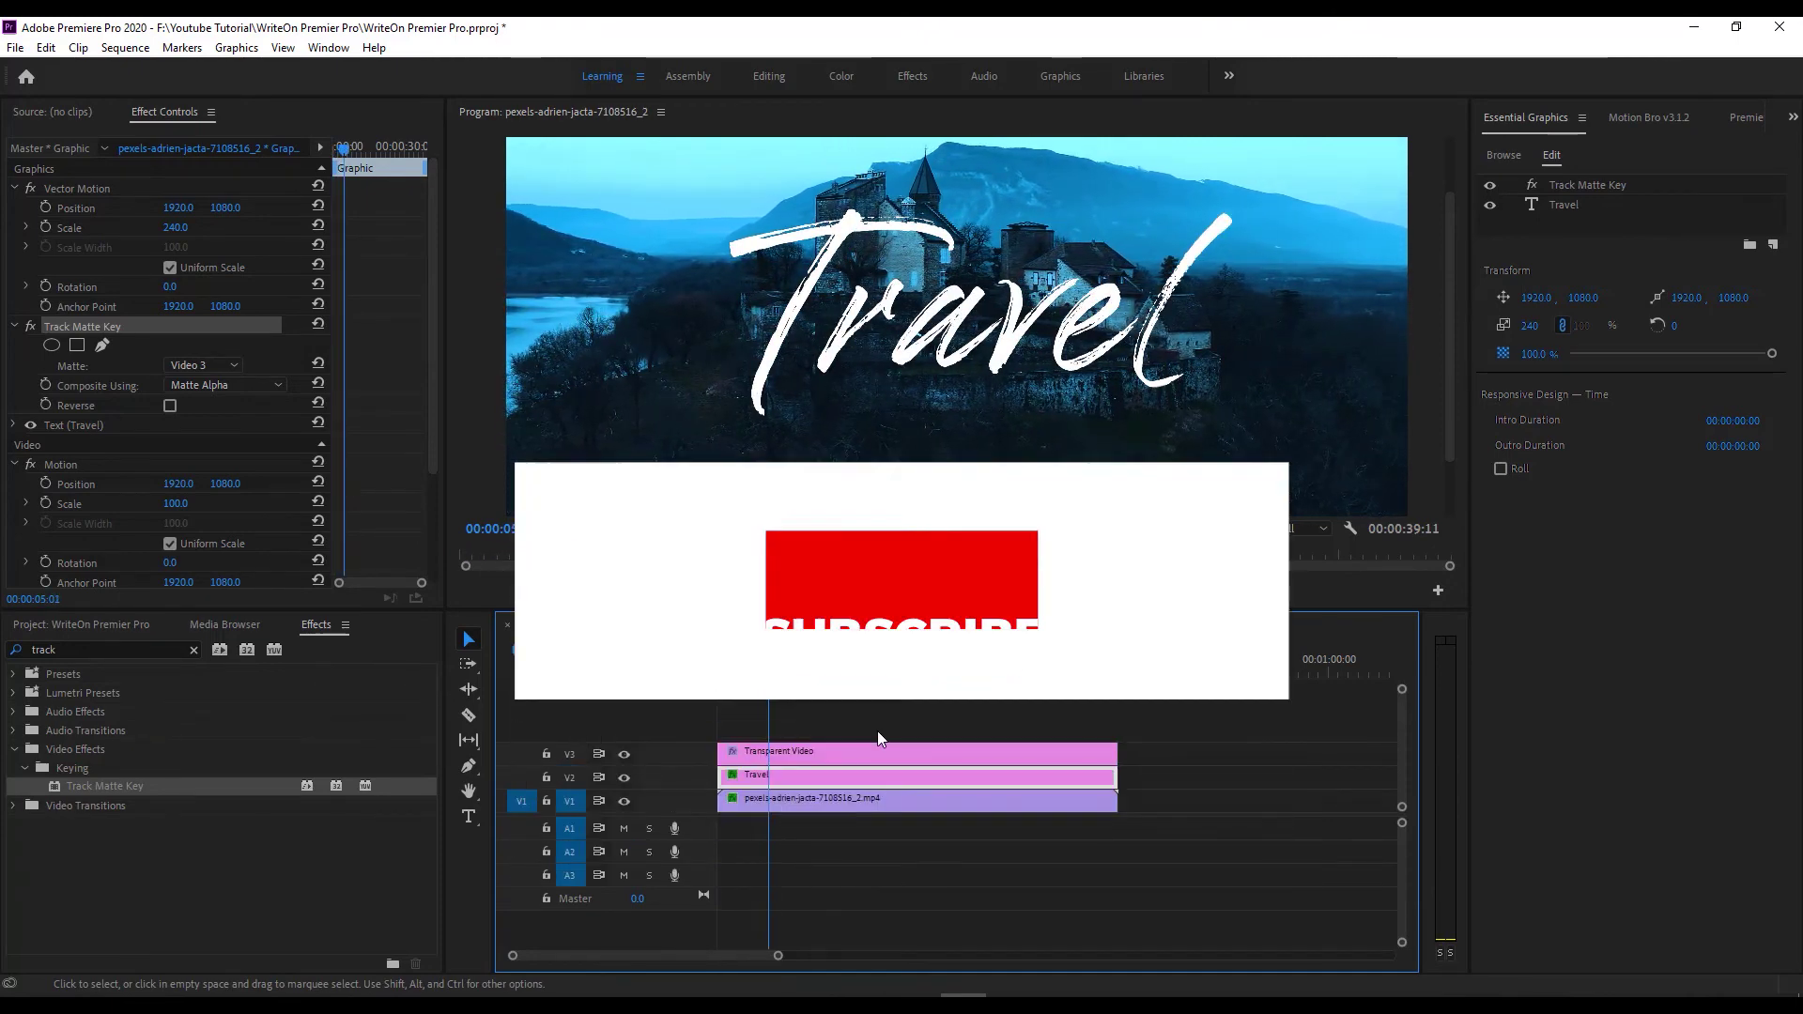
pyautogui.moveTo(775, 672); pyautogui.dragTo(727, 683)
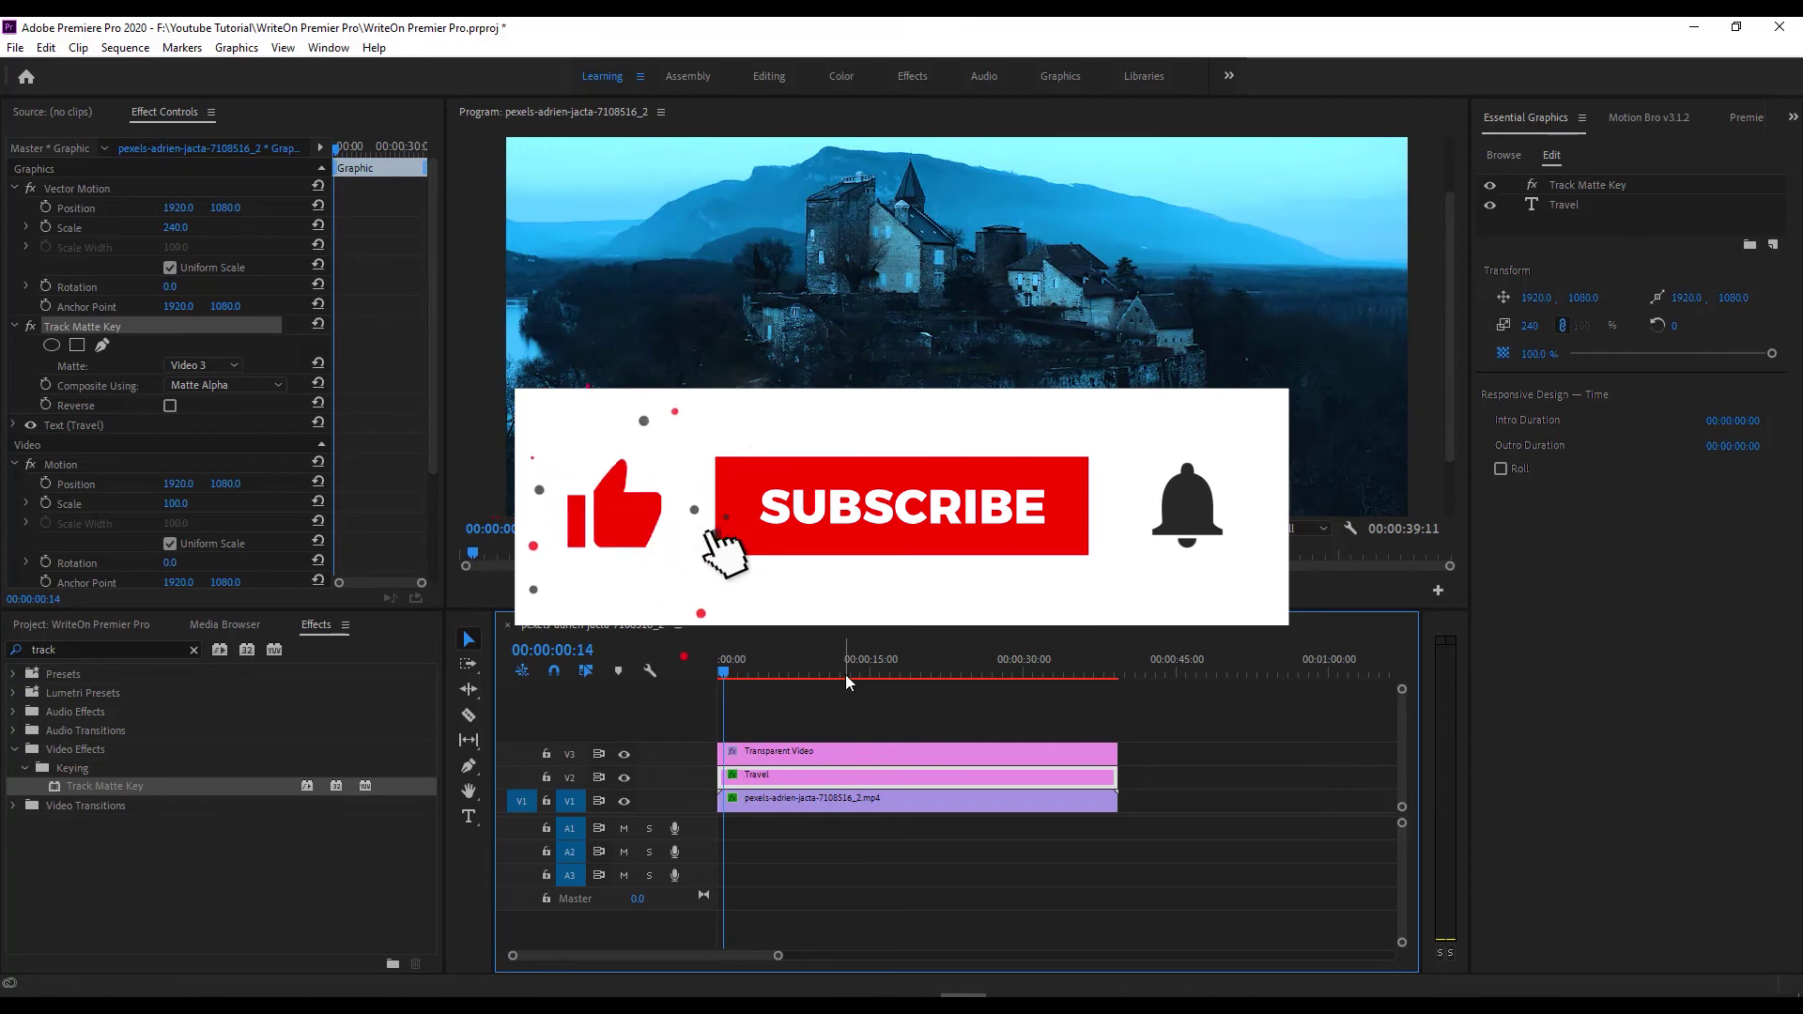
pyautogui.press('space')
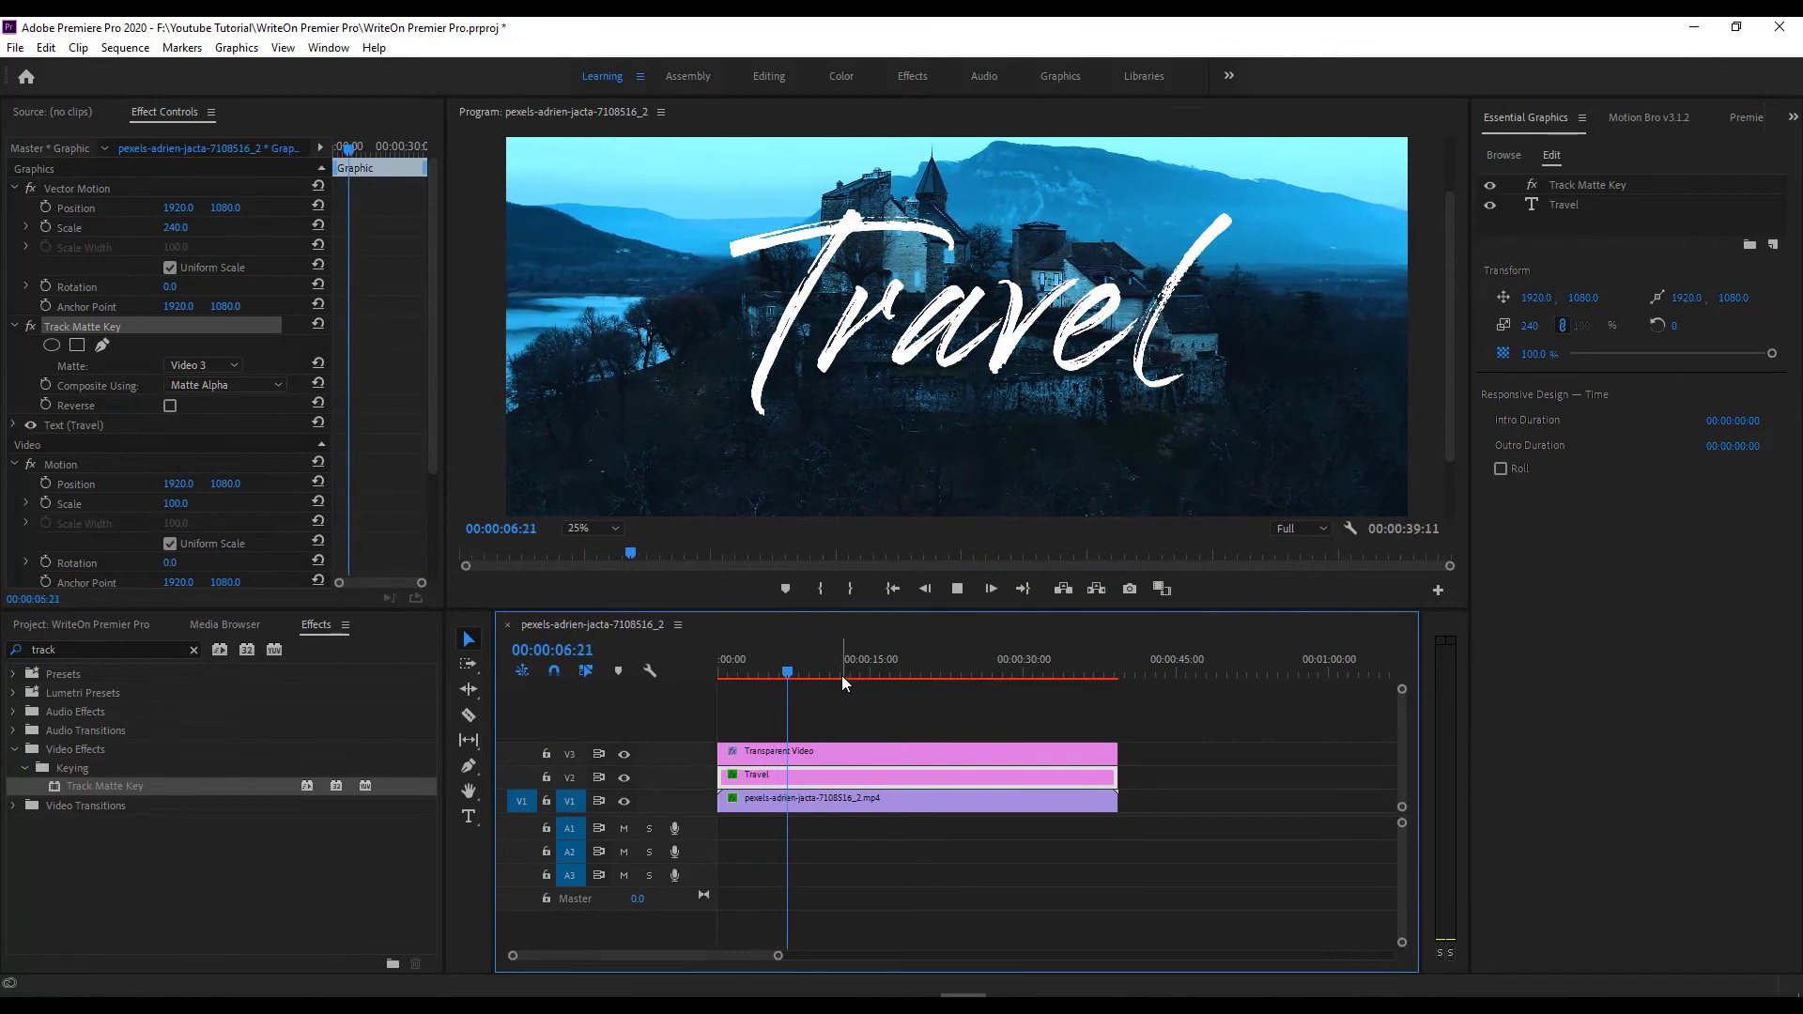
pyautogui.press('space')
pyautogui.moveTo(792, 683); pyautogui.dragTo(719, 693)
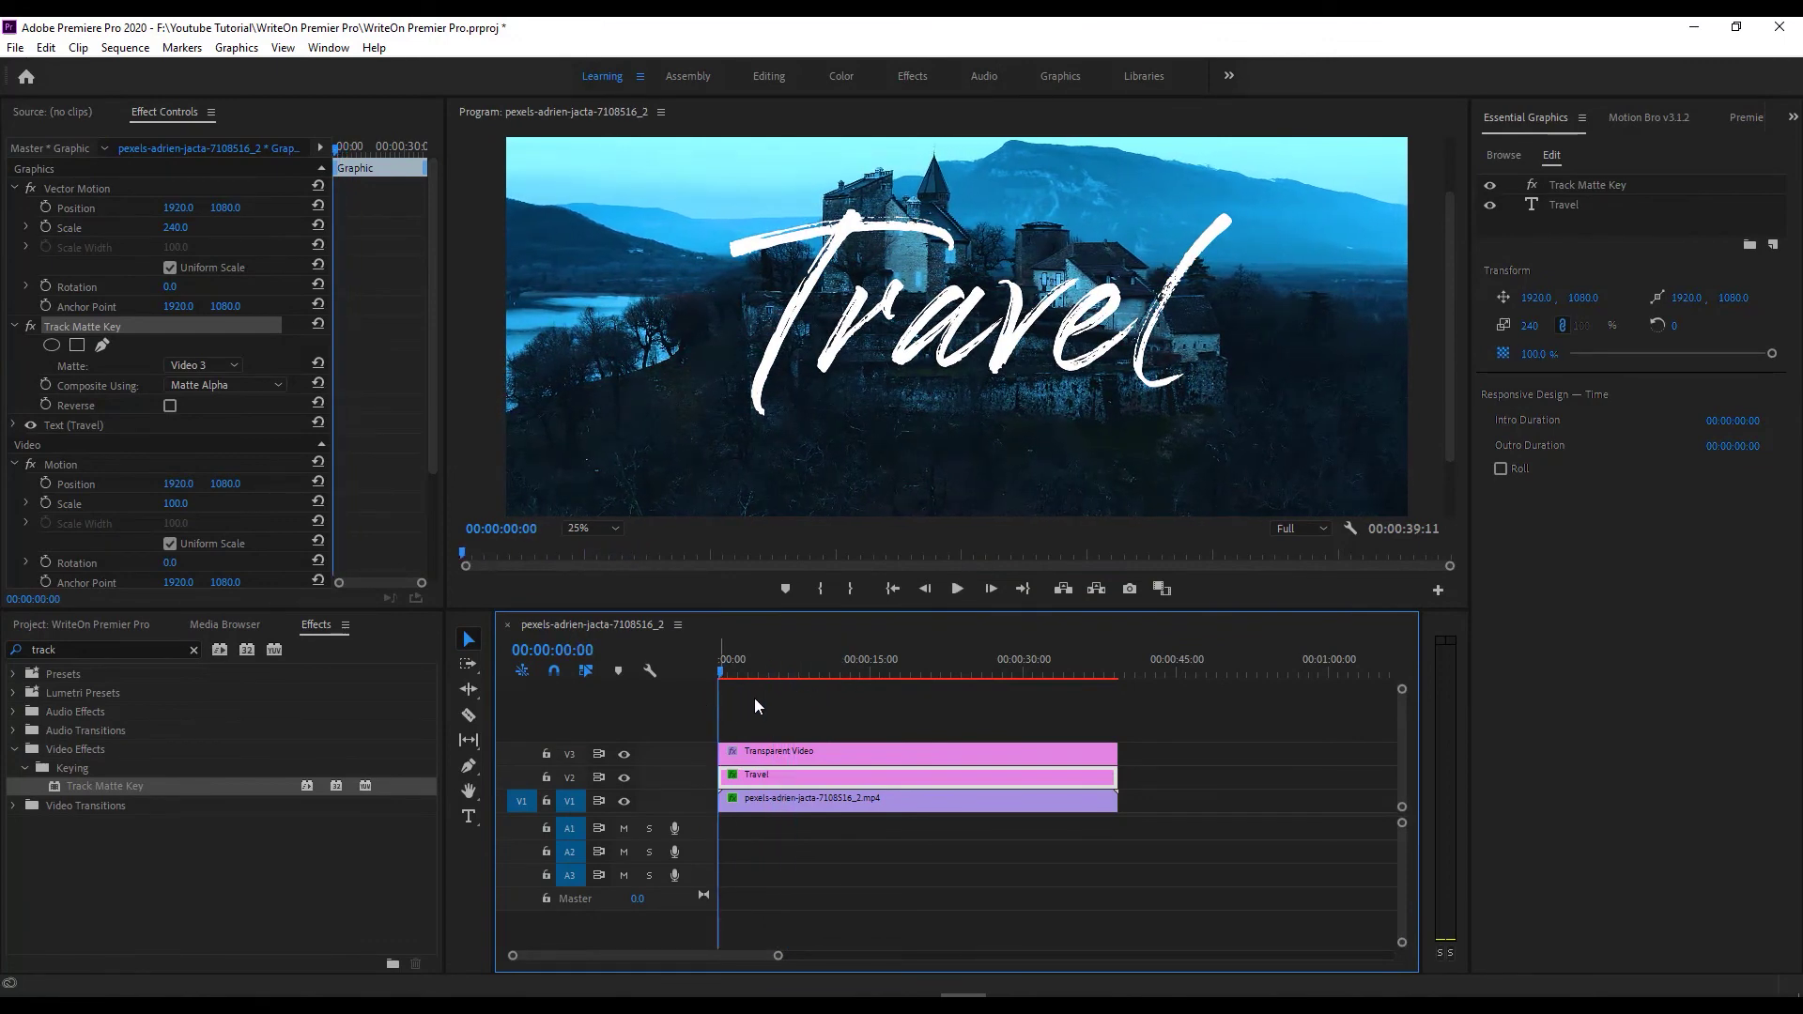